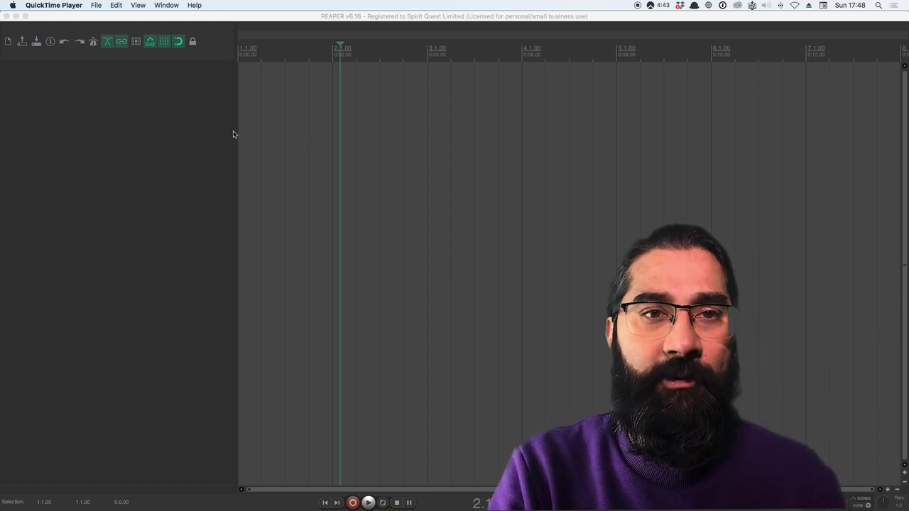
# - Open Preferences to MIDI Devices and inspect the AKAI MPK mini 3 input/output options, closing without changes
pyautogui.click(234, 135)
pyautogui.click(65, 5)
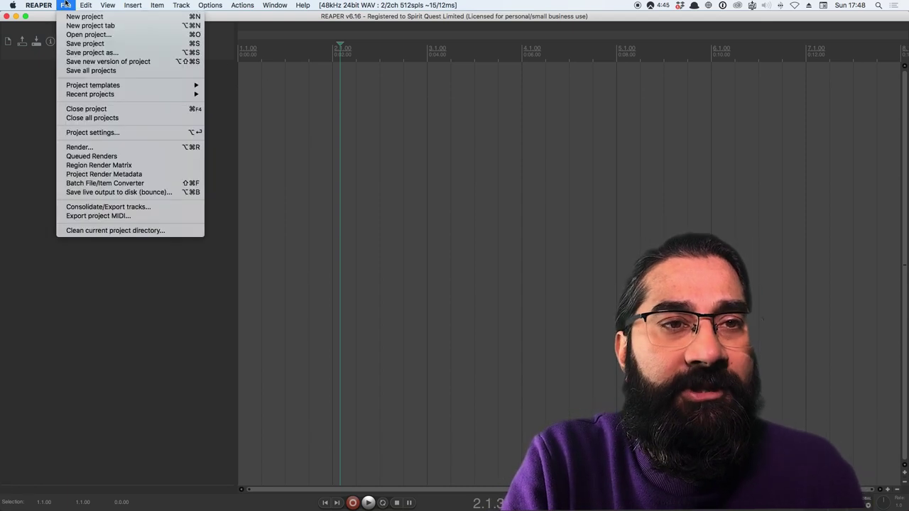
pyautogui.moveTo(43, 5)
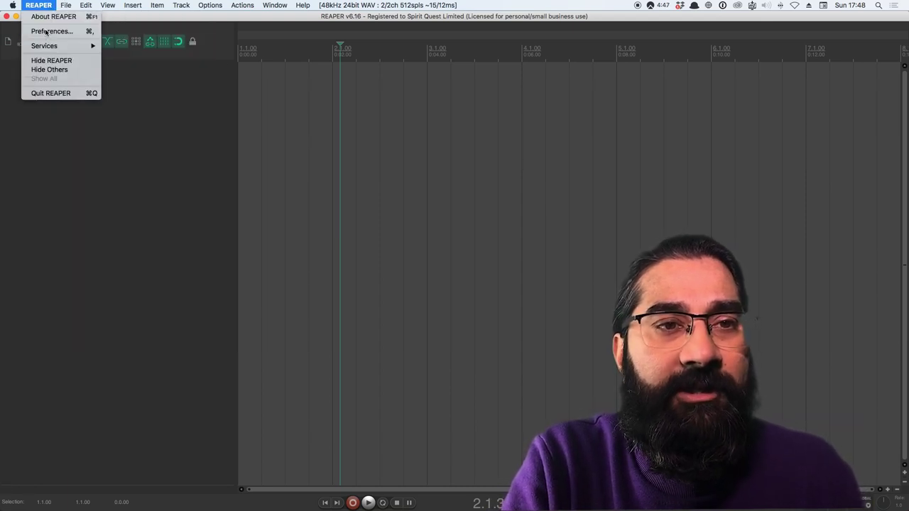
pyautogui.click(44, 31)
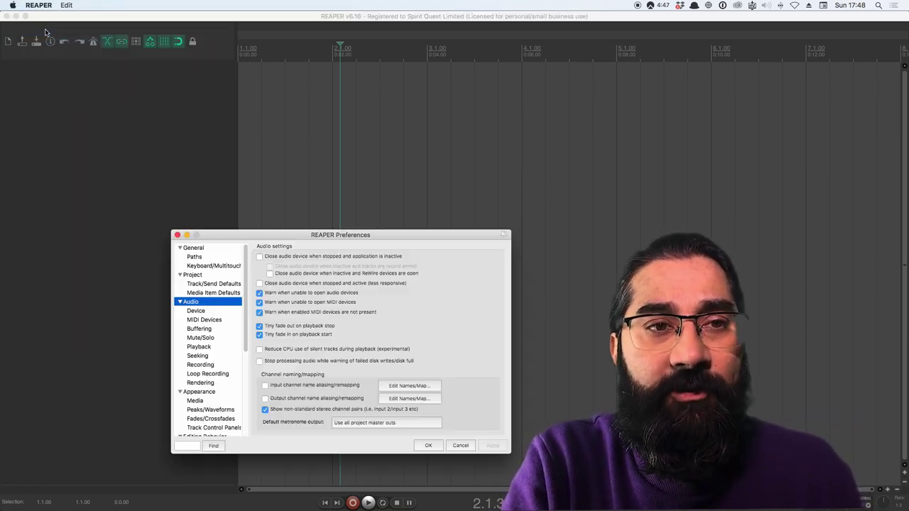
pyautogui.click(212, 320)
pyautogui.click(282, 277)
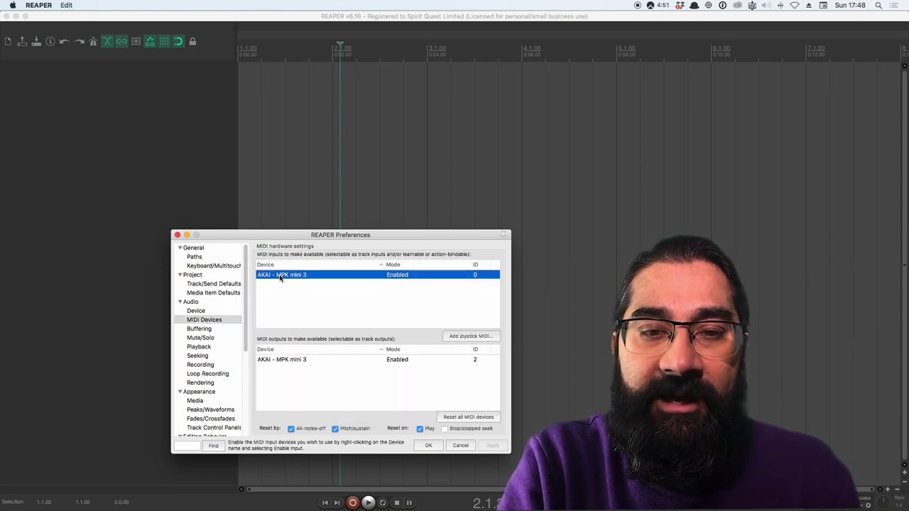
pyautogui.click(310, 359)
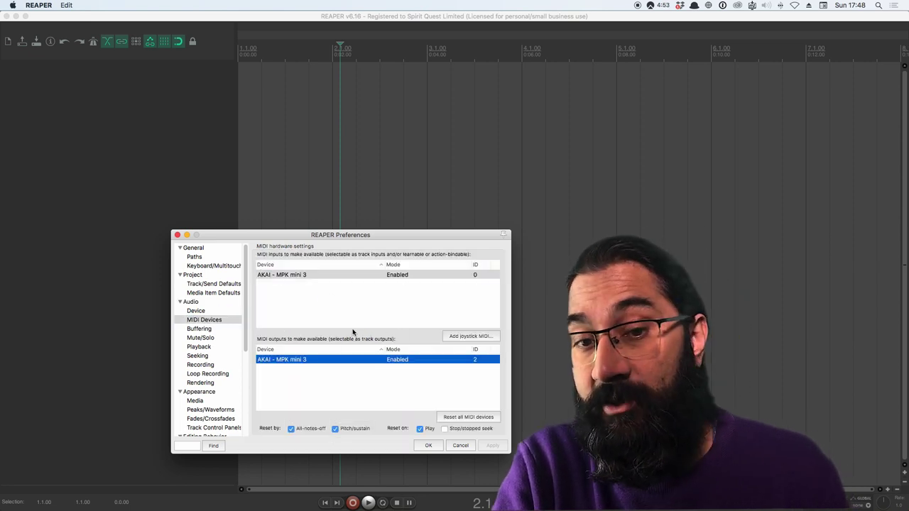
pyautogui.rightClick(400, 275)
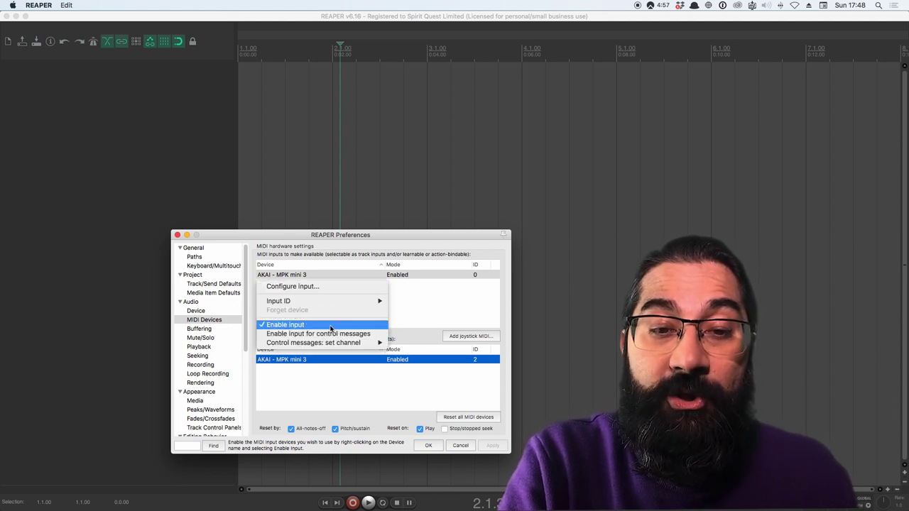
pyautogui.click(330, 327)
pyautogui.rightClick(395, 359)
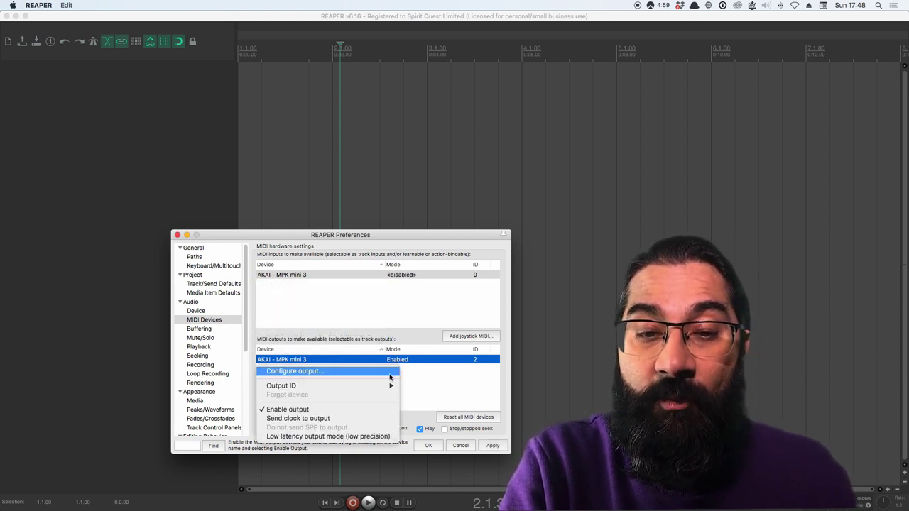
pyautogui.click(334, 409)
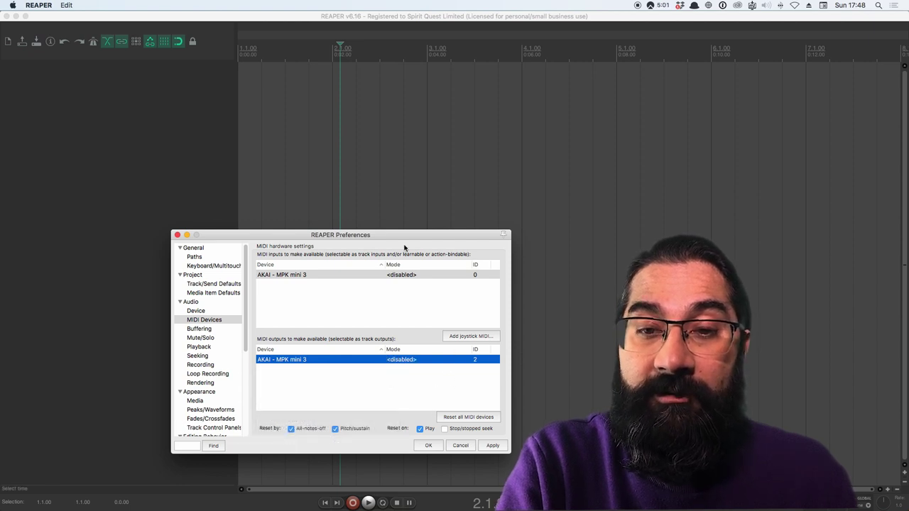
pyautogui.click(187, 235)
# - Reopen Preferences, confirm the AKAI MPK mini 3 input is enabled under MIDI Devices, and click OK
pyautogui.click(39, 5)
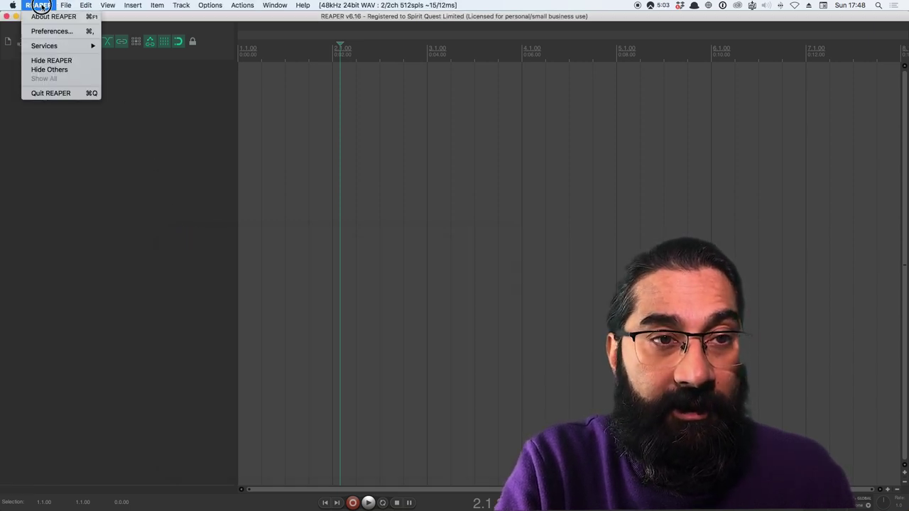
pyautogui.click(48, 31)
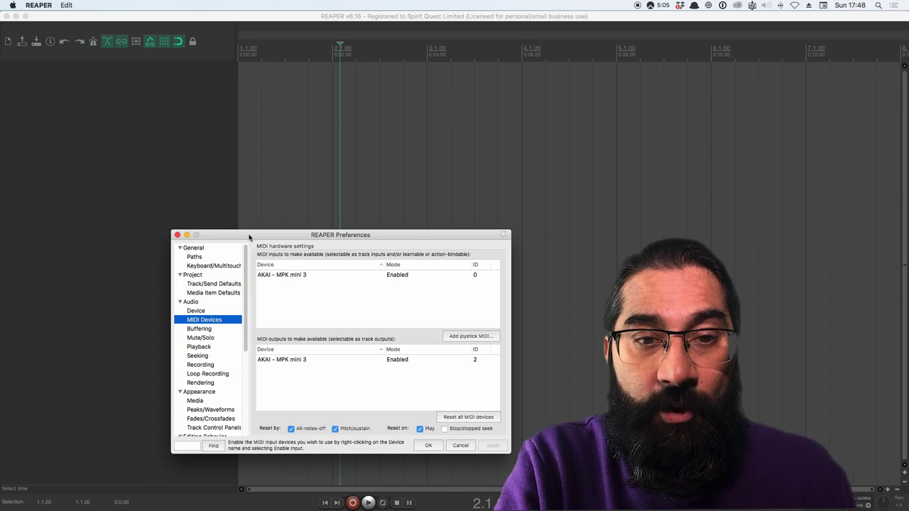
pyautogui.moveTo(248, 237); pyautogui.dragTo(117, 205)
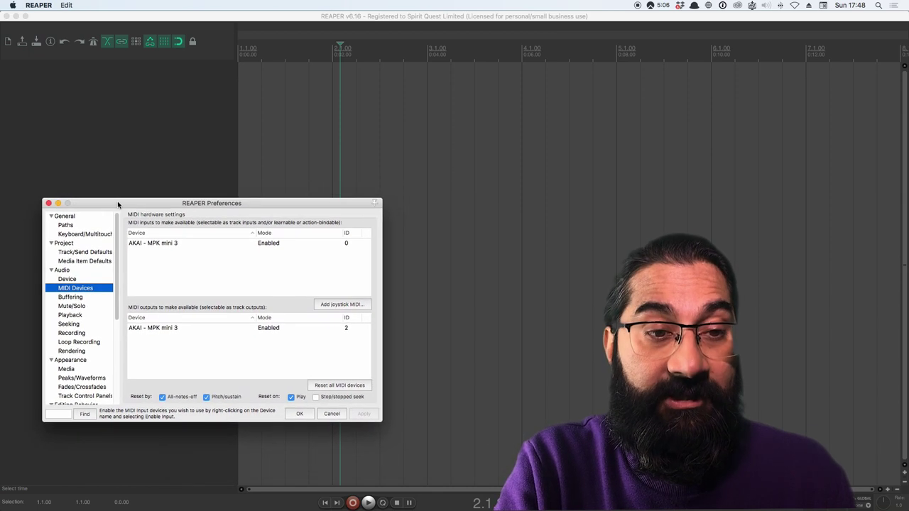
pyautogui.click(52, 272)
pyautogui.click(52, 272)
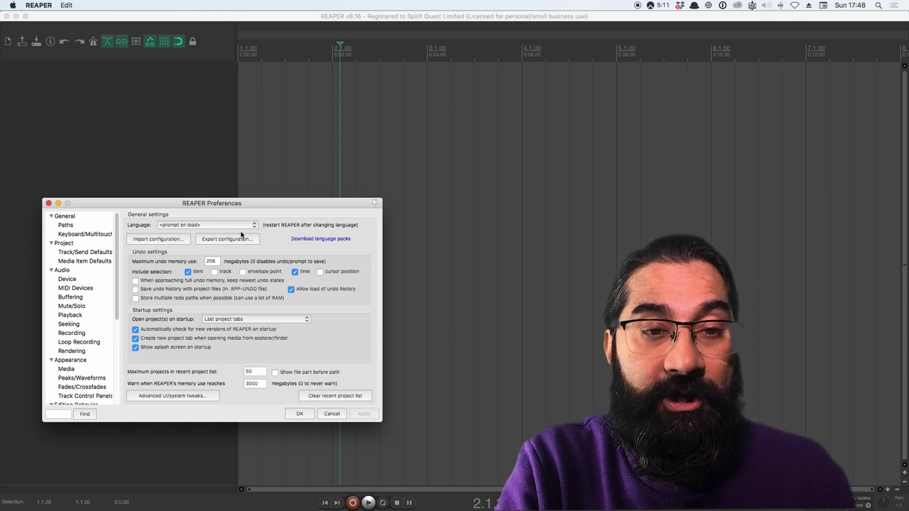
pyautogui.click(84, 288)
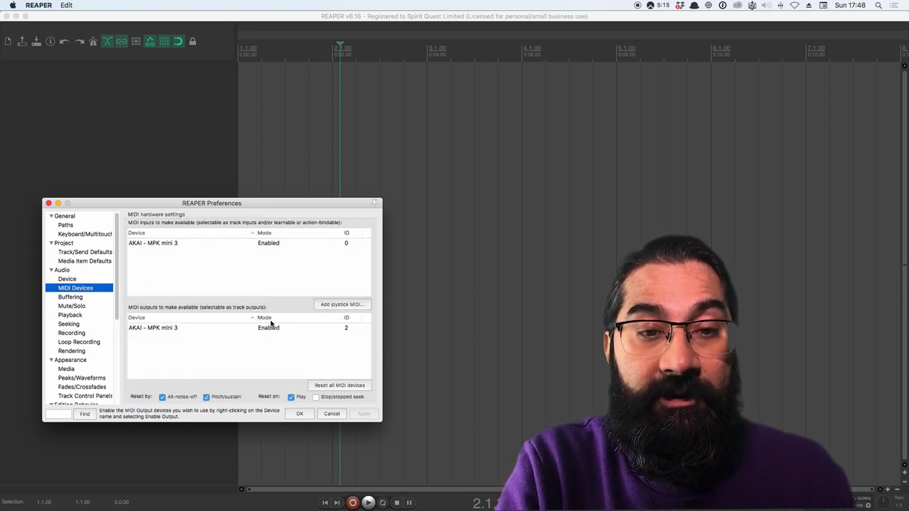
pyautogui.click(269, 244)
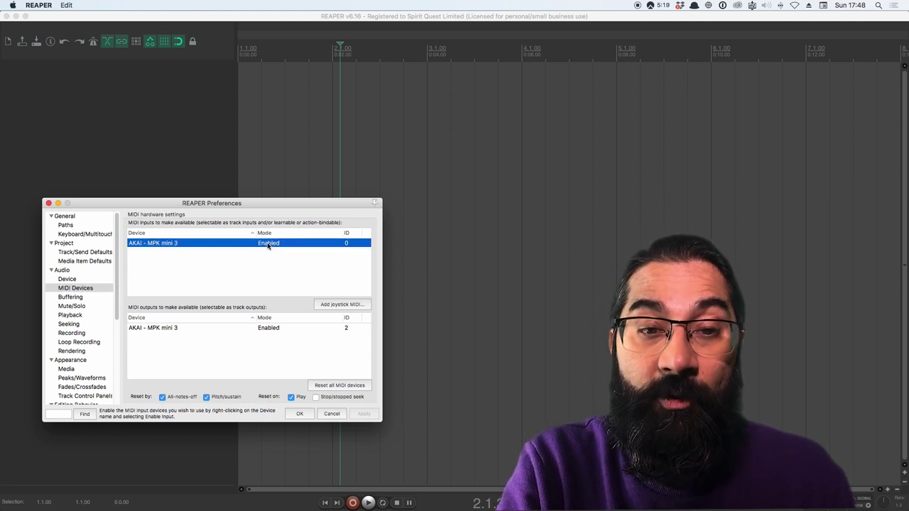
pyautogui.rightClick(268, 244)
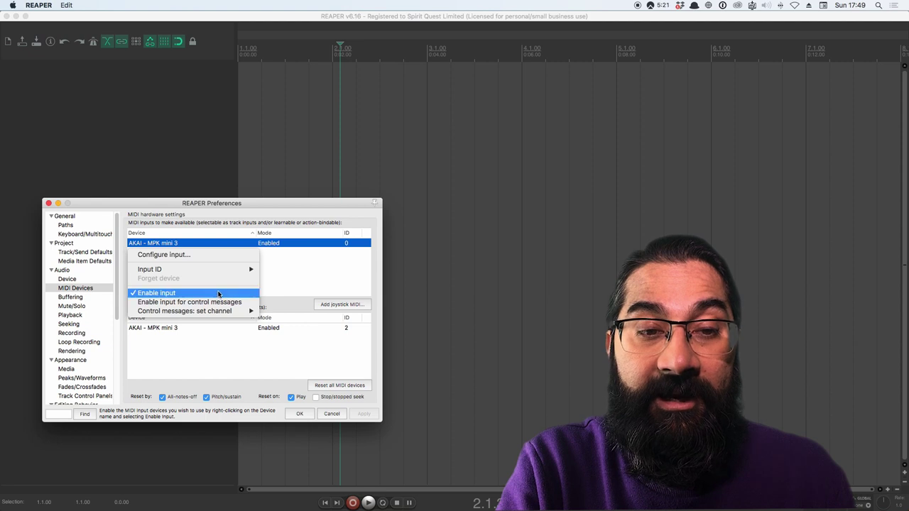
pyautogui.click(296, 271)
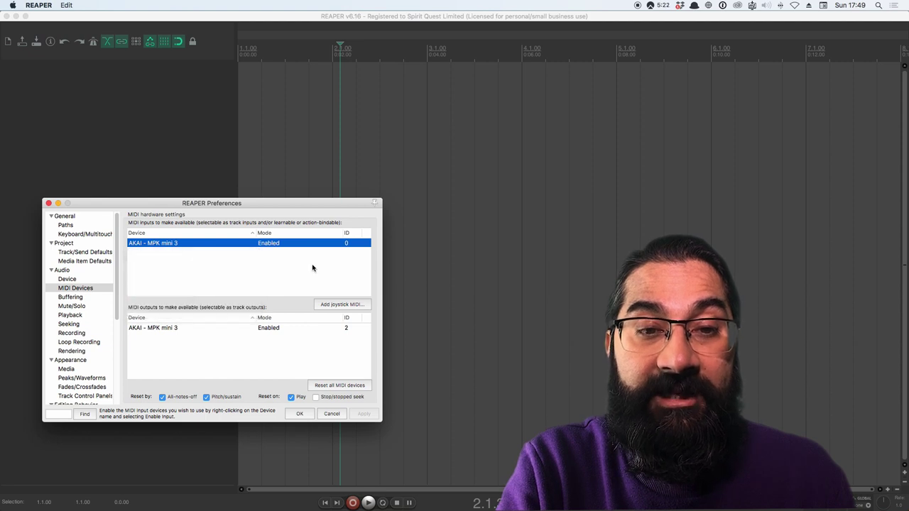
pyautogui.click(299, 413)
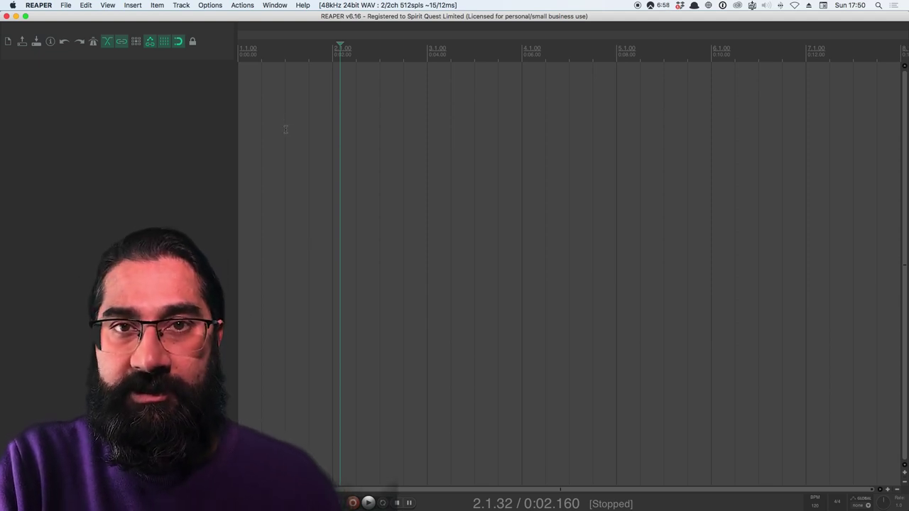
# - Insert one new empty track by double-clicking the blank track control area
pyautogui.doubleClick(107, 80)
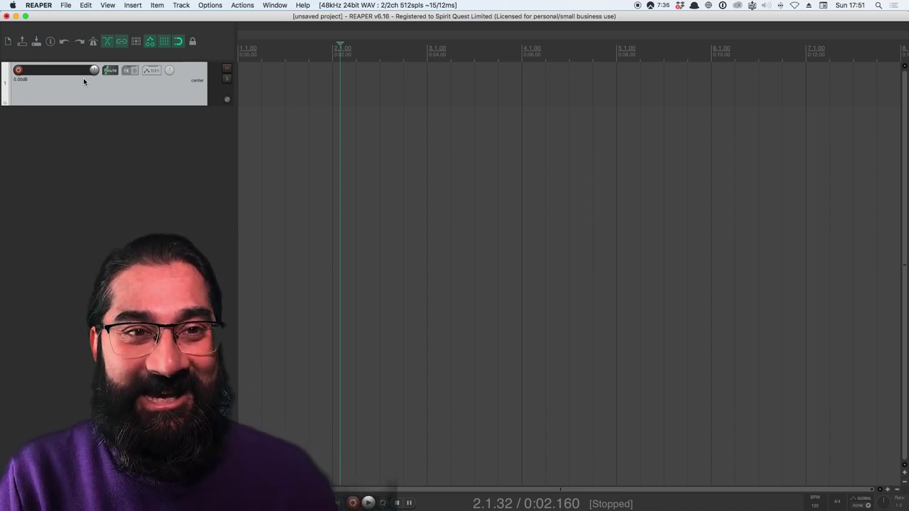
# - Rename track 1 to VIDEO and insert Sweet Tooth (2).MP4 from the Sweet Tooth project folder
pyautogui.doubleClick(39, 71)
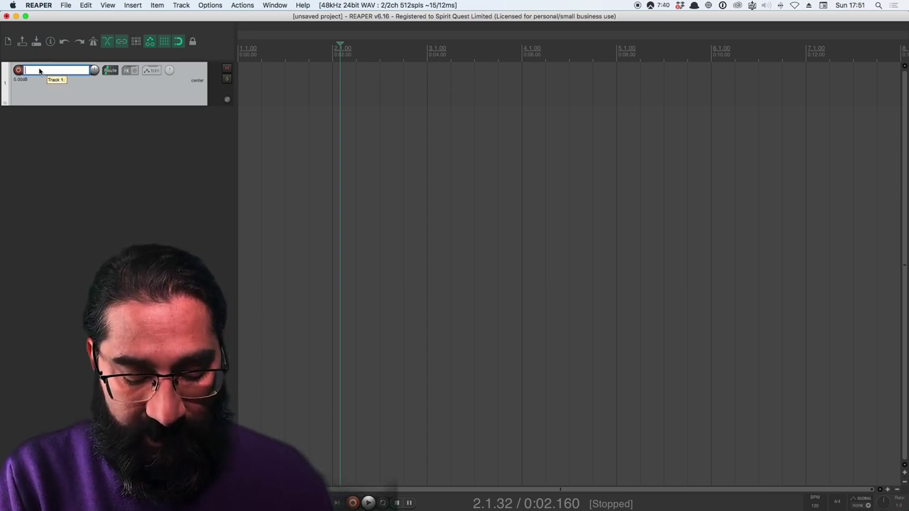
pyautogui.press('Return')
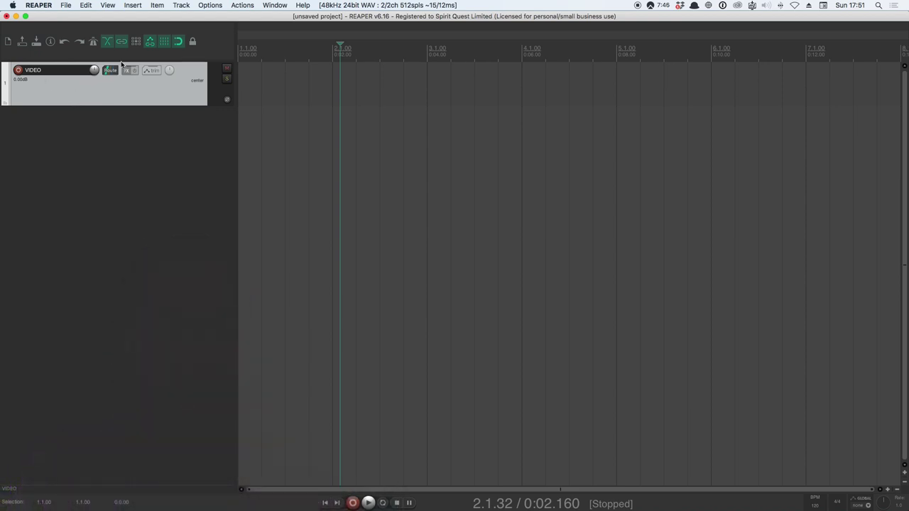
pyautogui.click(132, 5)
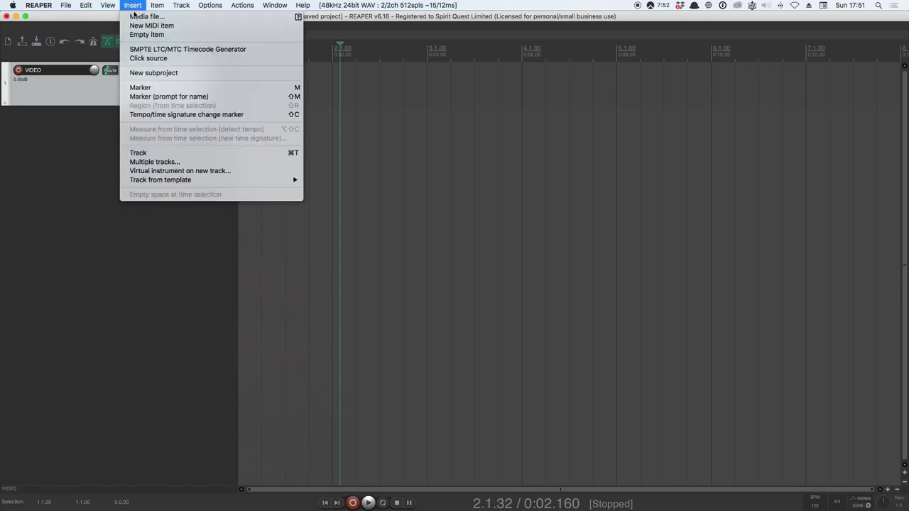
pyautogui.click(133, 15)
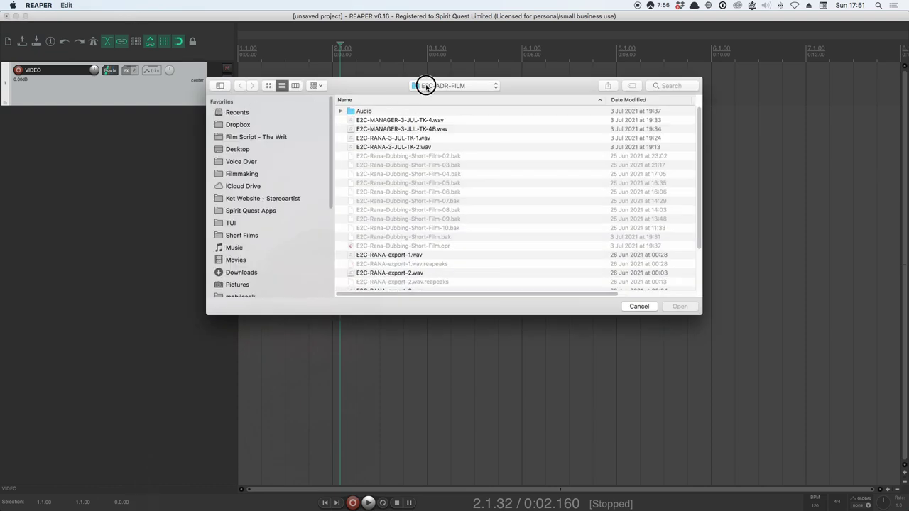
pyautogui.click(426, 86)
pyautogui.click(461, 198)
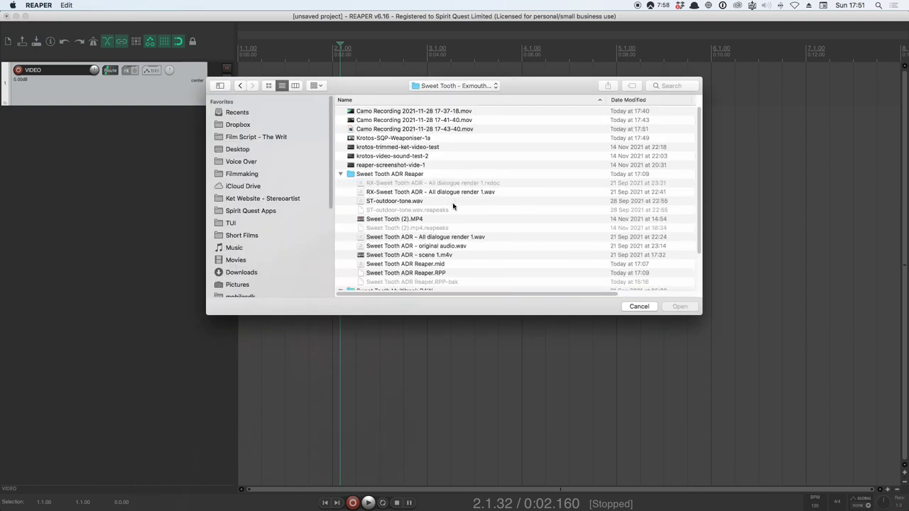
pyautogui.scroll(-3, 384, 177)
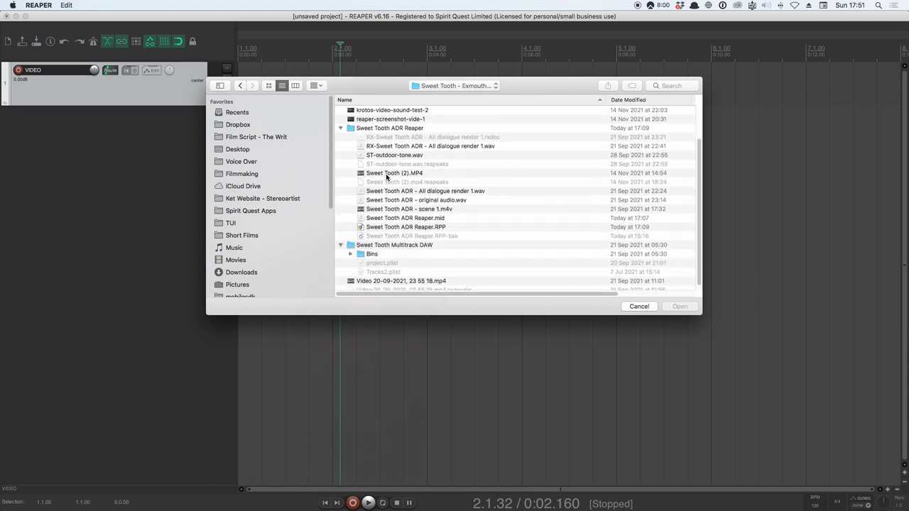
pyautogui.click(402, 174)
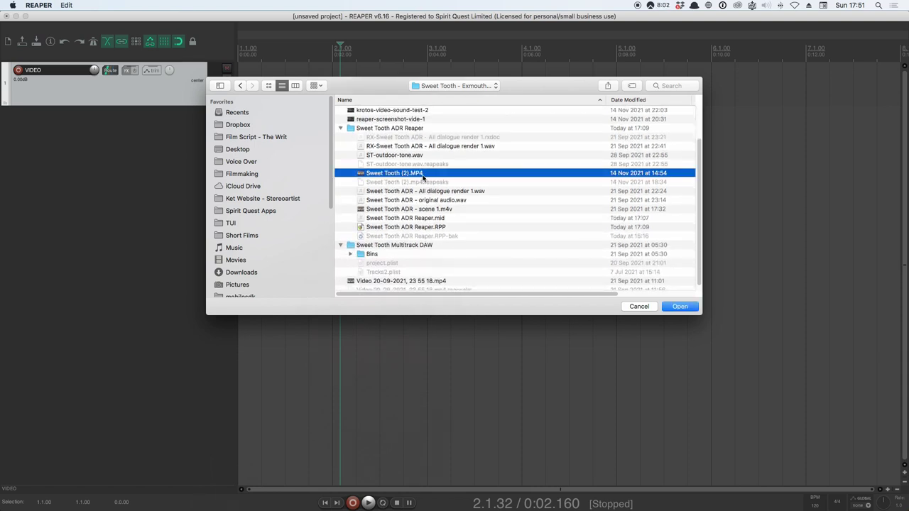
pyautogui.scroll(-1, 459, 254)
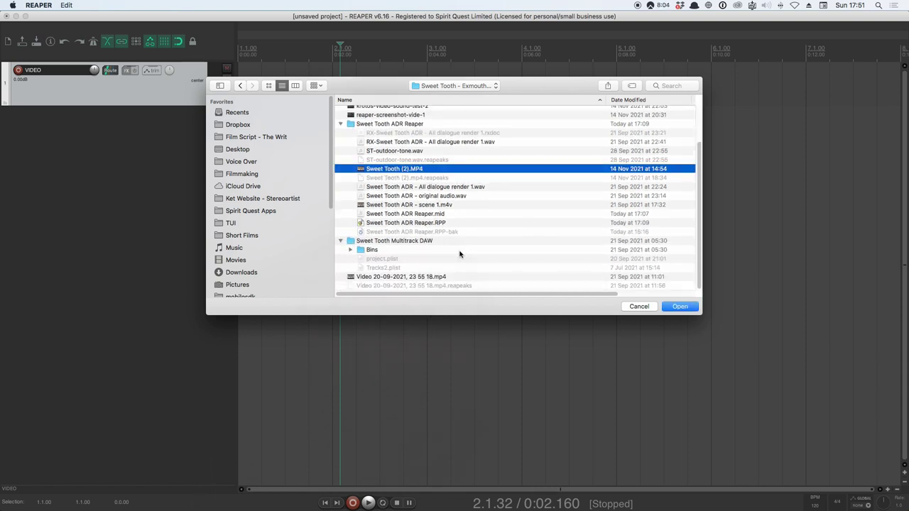
pyautogui.click(694, 307)
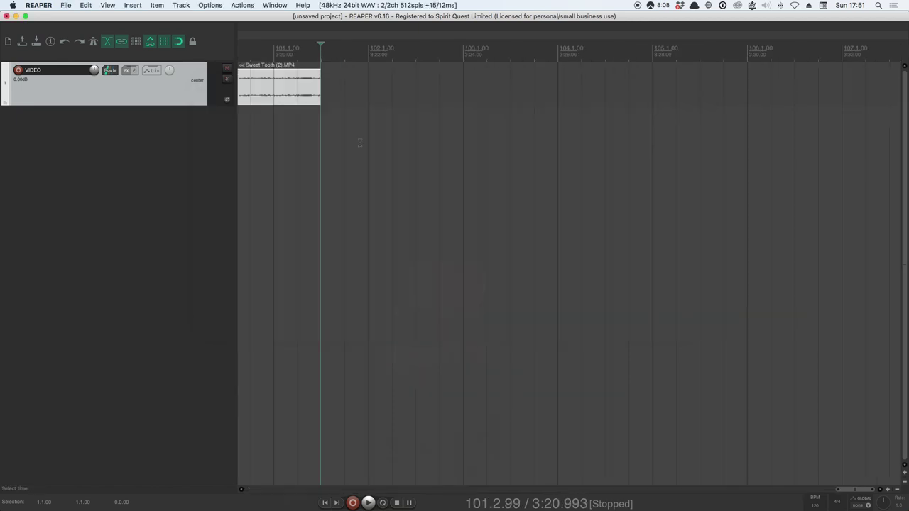
# - Zoom out to show the full 3:21 Sweet Tooth clip and move the play cursor to the start
pyautogui.scroll(4, 369, 146)
pyautogui.scroll(-1, 375, 148)
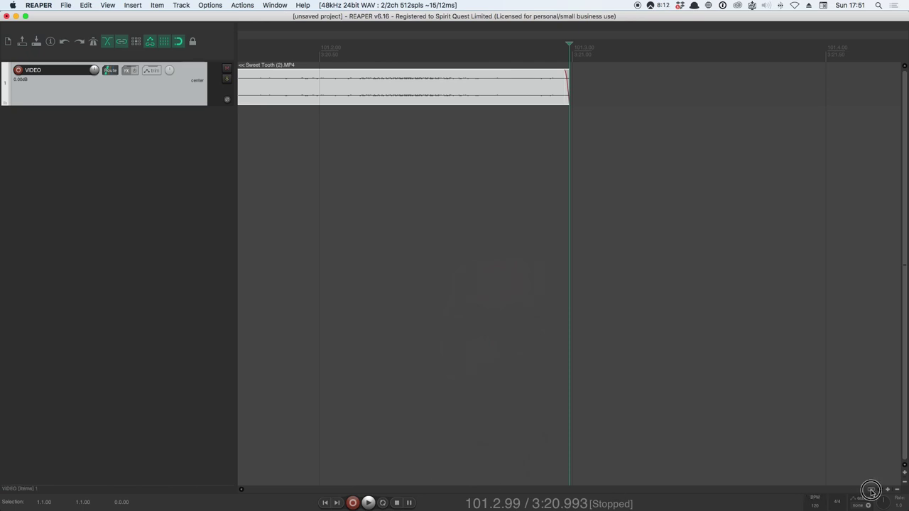
pyautogui.moveTo(870, 490); pyautogui.dragTo(96, 506)
pyautogui.scroll(-8, 456, 316)
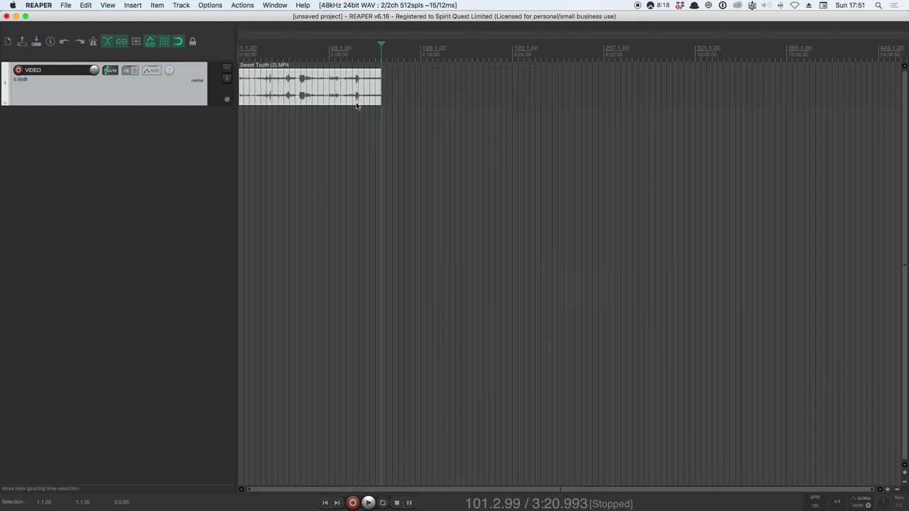
pyautogui.click(325, 502)
pyautogui.click(107, 5)
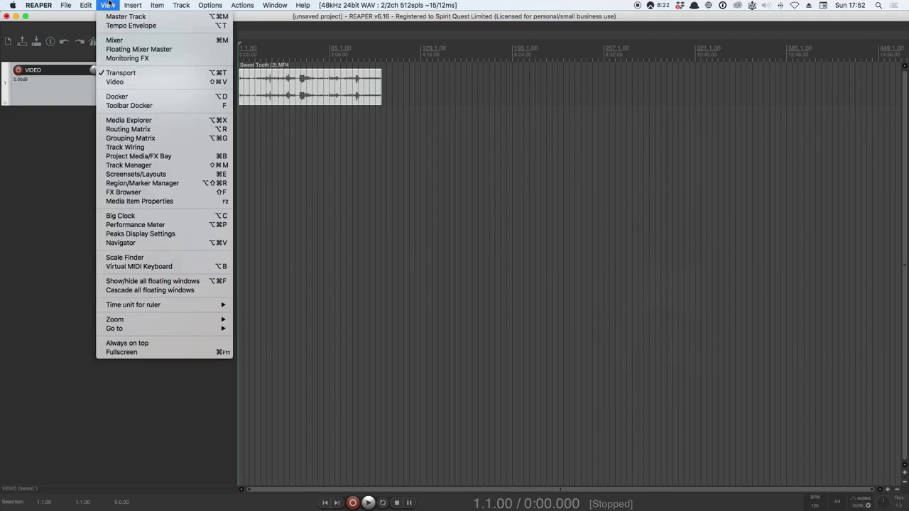
pyautogui.click(138, 82)
pyautogui.moveTo(186, 359); pyautogui.dragTo(198, 330)
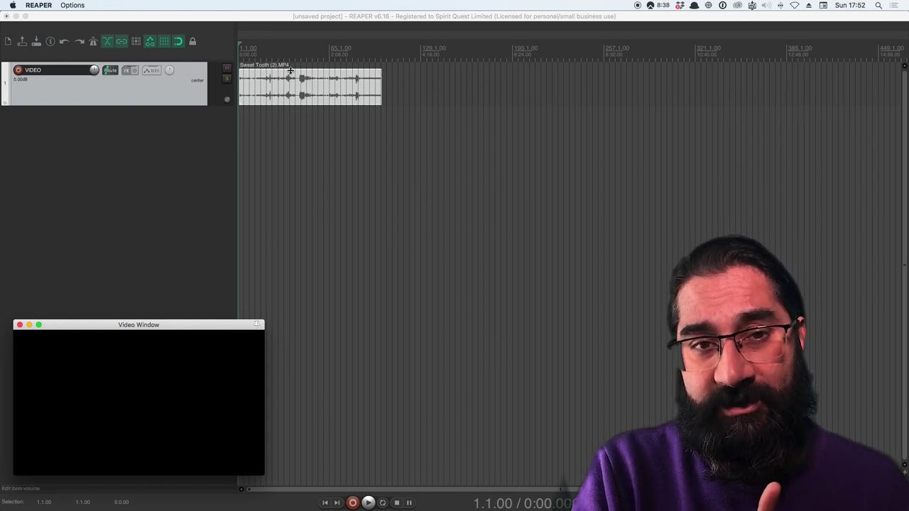
pyautogui.press('space')
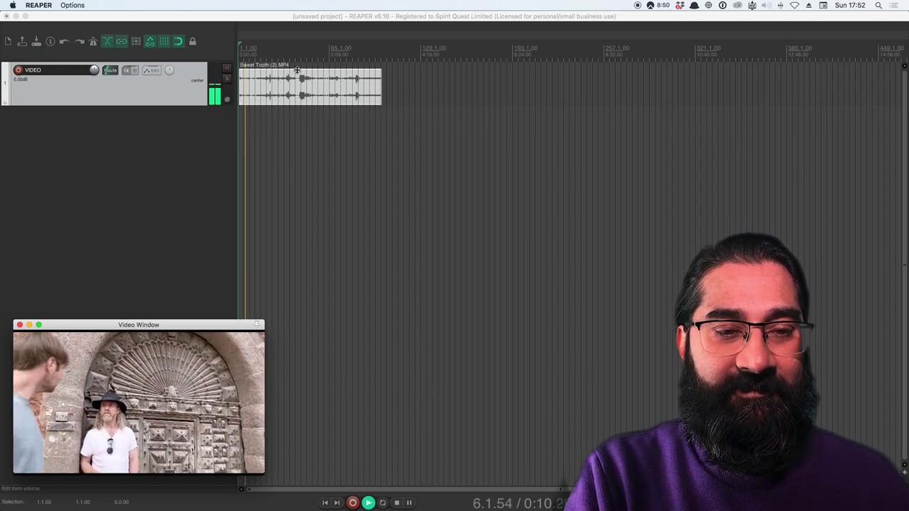
pyautogui.press('space')
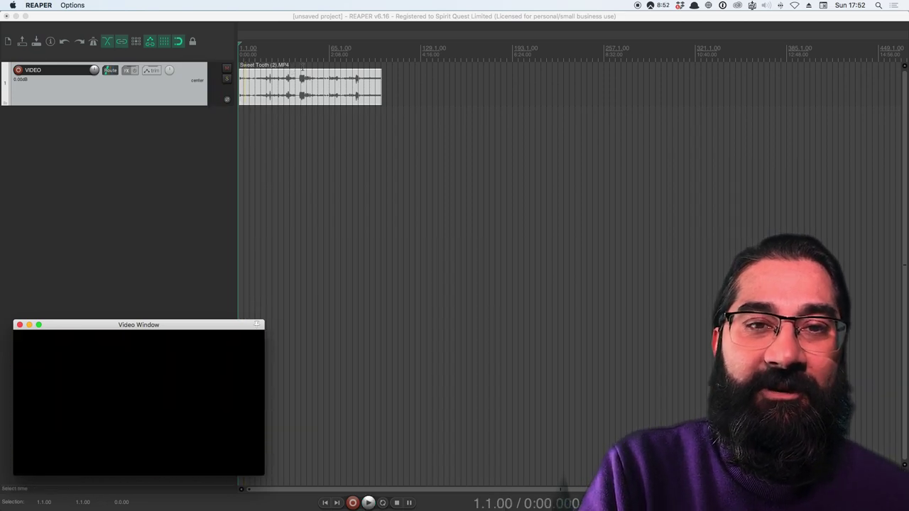
pyautogui.click(301, 76)
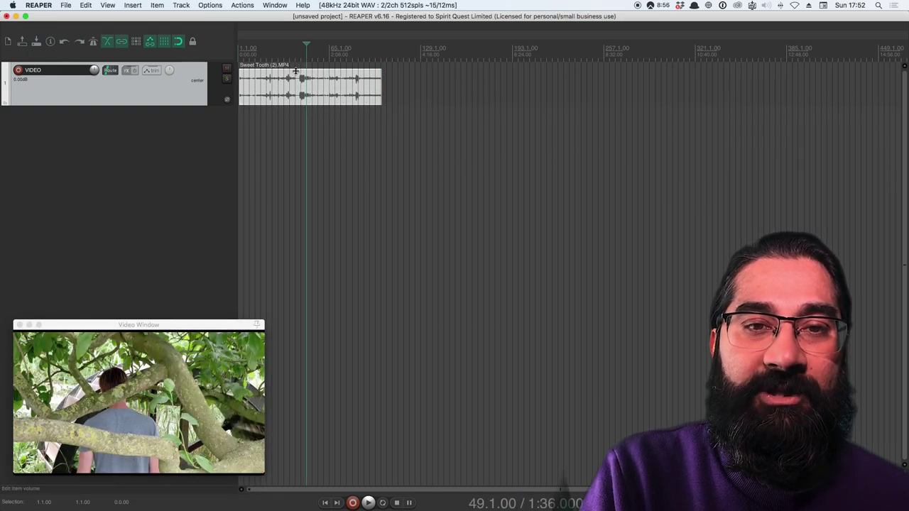
# - Pull the video item's volume to -inf dB and scrub through measures 21, 9, 33 and 57
pyautogui.moveTo(295, 71); pyautogui.dragTo(276, 105)
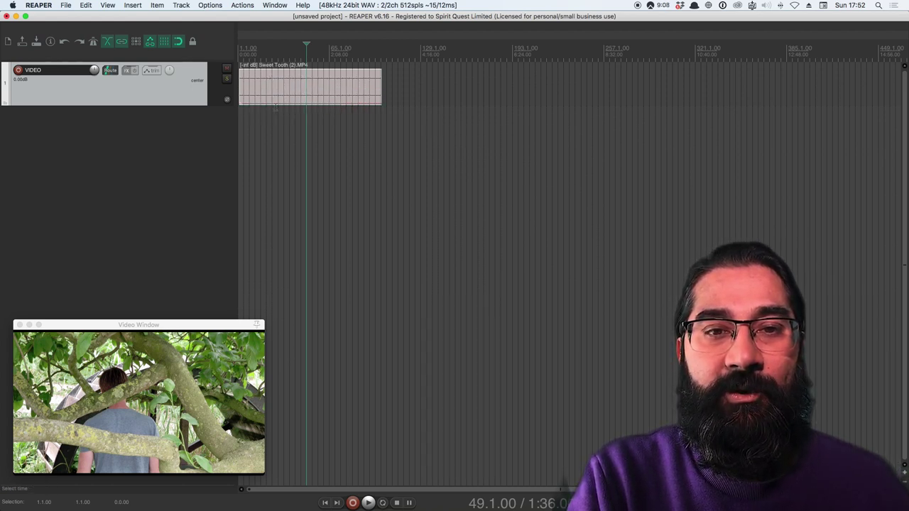
pyautogui.moveTo(131, 325); pyautogui.dragTo(225, 297)
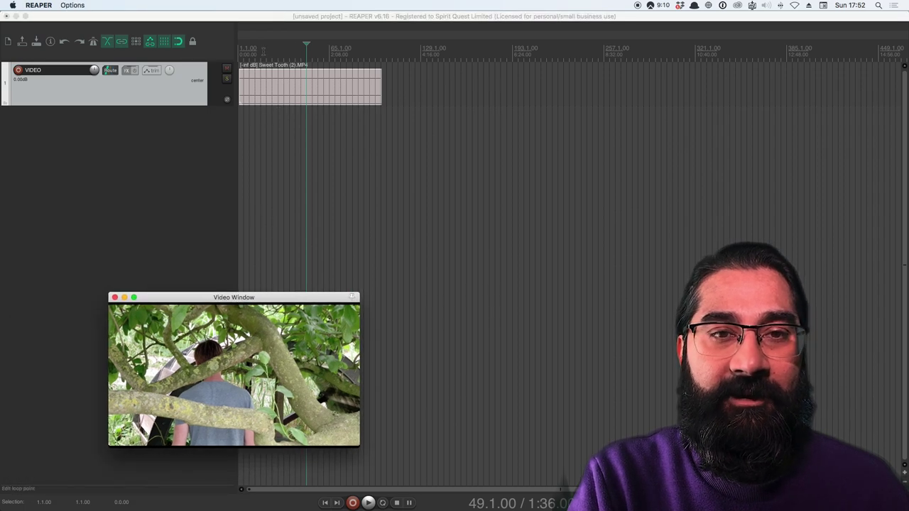
pyautogui.click(266, 47)
pyautogui.click(251, 47)
pyautogui.click(284, 47)
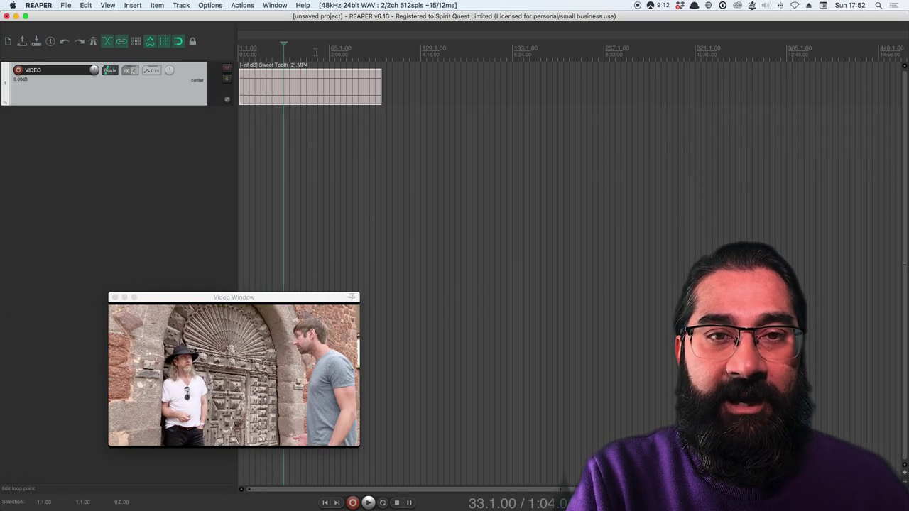
pyautogui.click(317, 47)
# - Keep scrubbing the video between roughly measures 15 and 41 to review the footage
pyautogui.scroll(-3, 313, 75)
pyautogui.scroll(6, 319, 87)
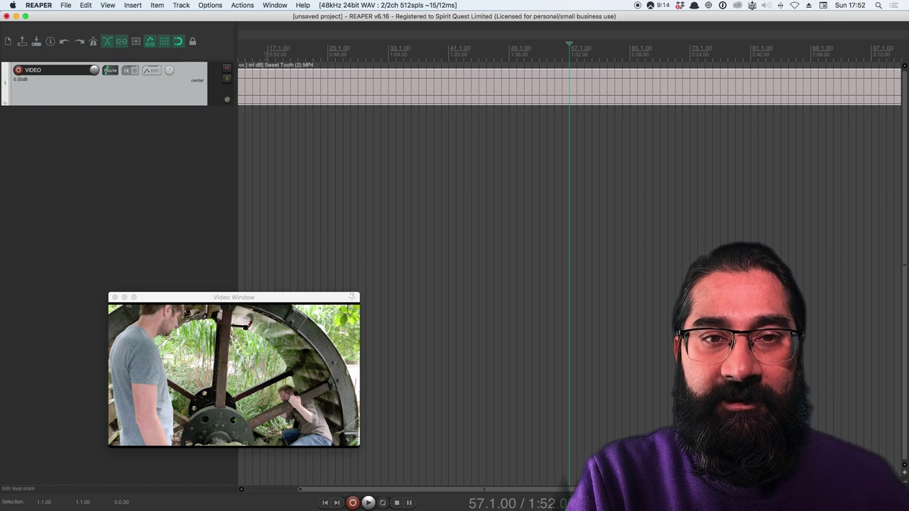
pyautogui.click(267, 47)
pyautogui.click(245, 47)
pyautogui.click(329, 47)
pyautogui.click(396, 46)
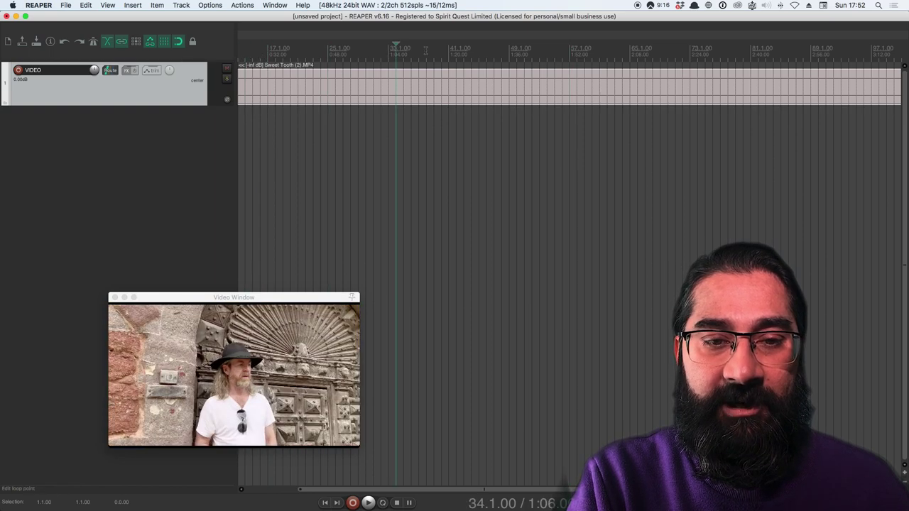
pyautogui.click(456, 47)
pyautogui.click(291, 46)
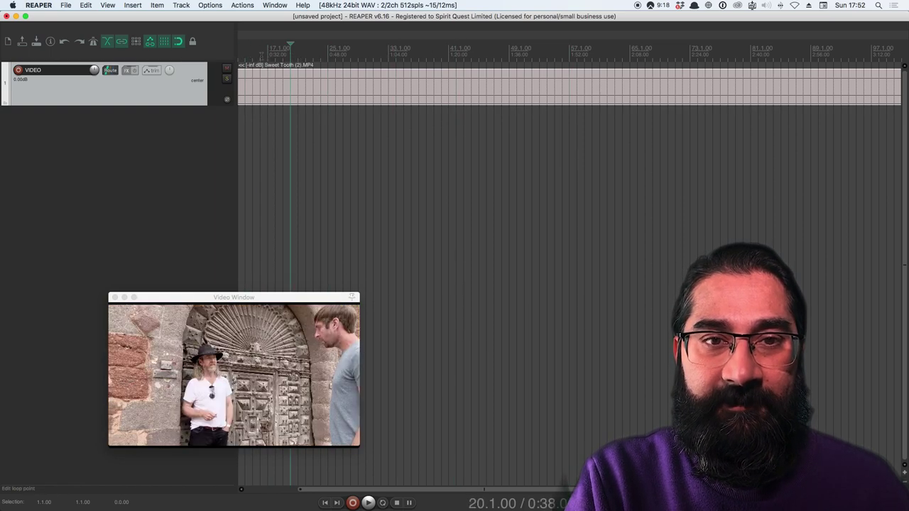
pyautogui.click(254, 47)
# - Return to the project start and move the video item back to the beginning
pyautogui.click(325, 503)
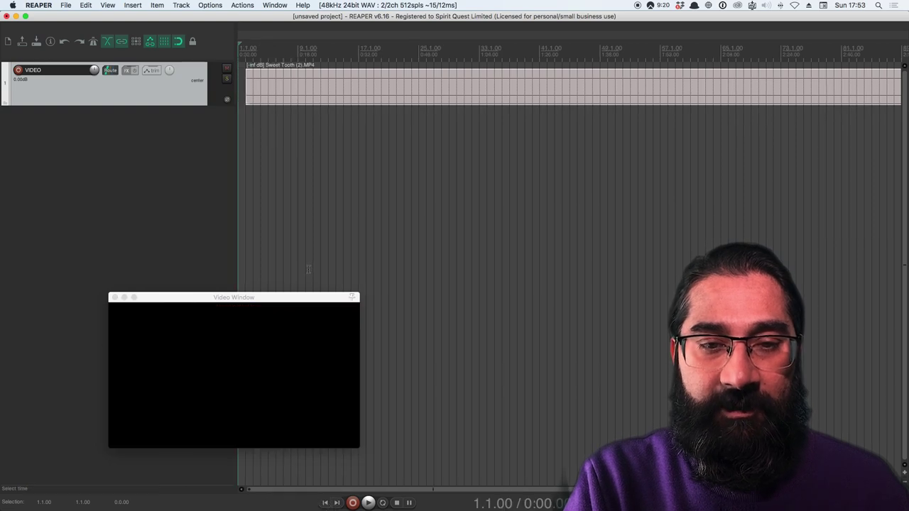
pyautogui.moveTo(310, 301); pyautogui.dragTo(235, 328)
pyautogui.moveTo(337, 86)
pyautogui.mouseDown()
pyautogui.moveTo(350, 86)
pyautogui.moveTo(329, 86)
pyautogui.mouseUp()
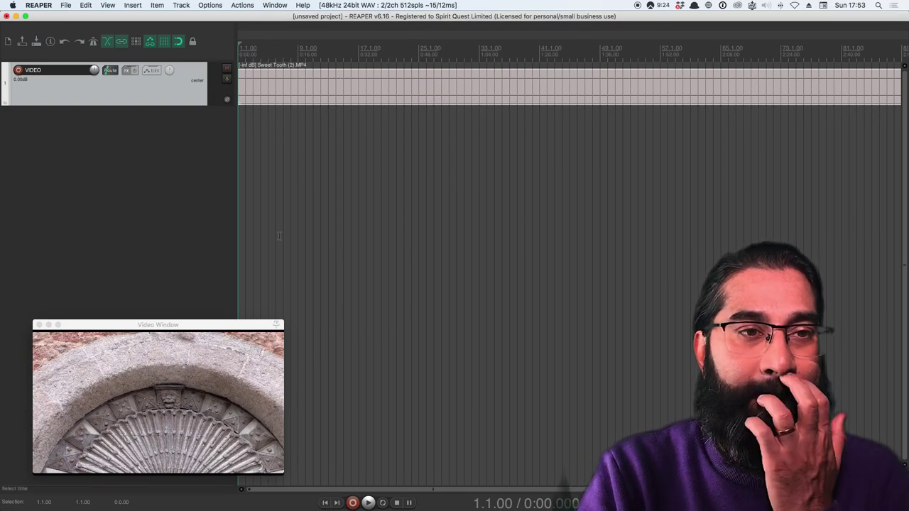
pyautogui.click(127, 170)
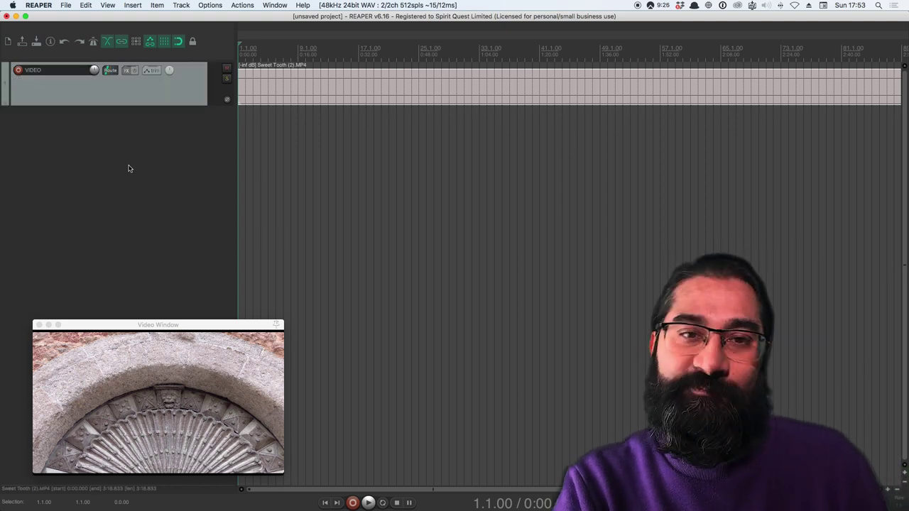
pyautogui.moveTo(204, 324); pyautogui.dragTo(194, 323)
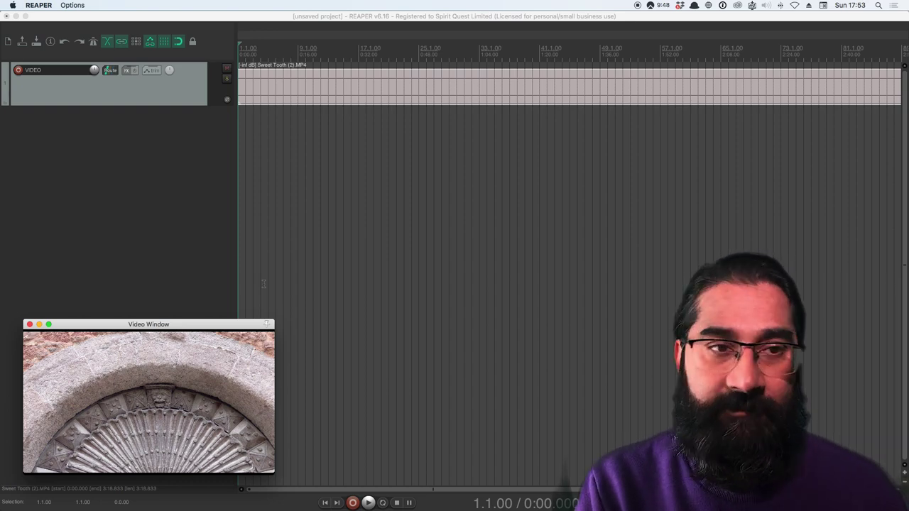
# - Add a new track below VIDEO and name it FOLEY
pyautogui.doubleClick(47, 136)
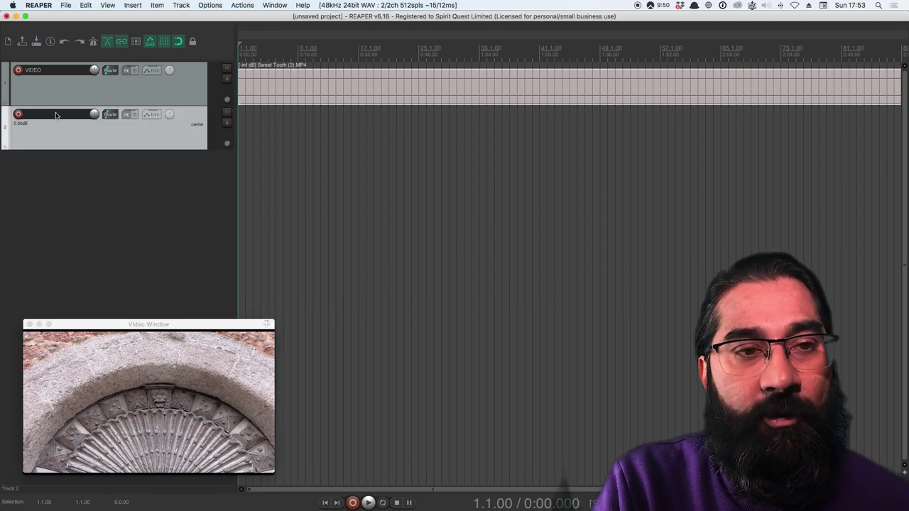
pyautogui.doubleClick(55, 115)
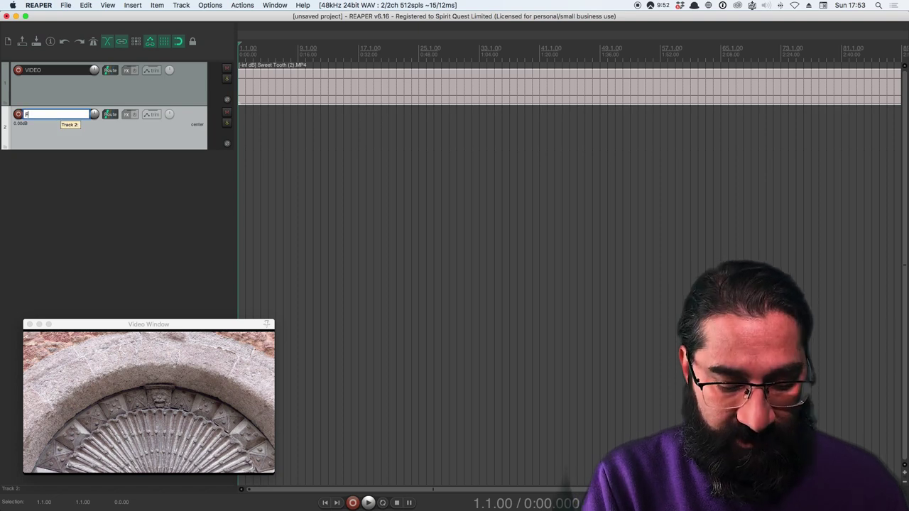
pyautogui.press('Return')
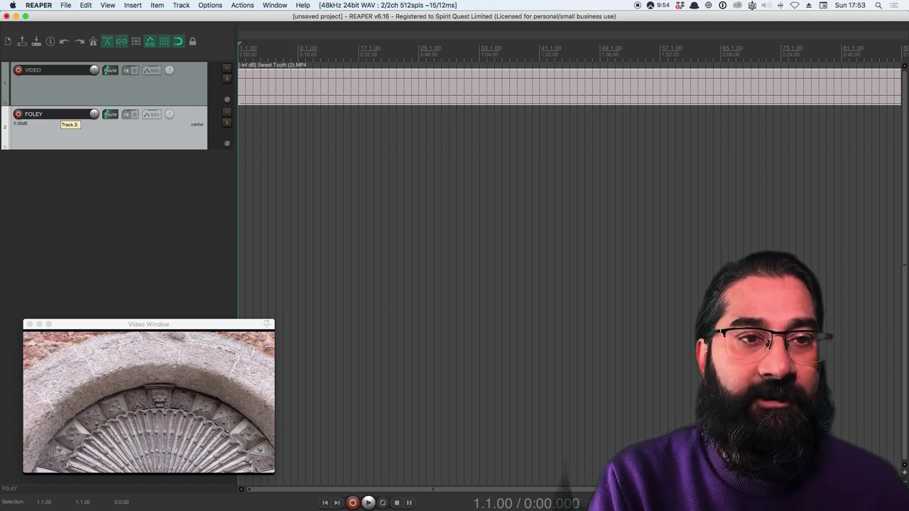
# - Insert a FOOTSTEPS track below FOLEY and nest it inside the FOLEY folder
pyautogui.rightClick(43, 141)
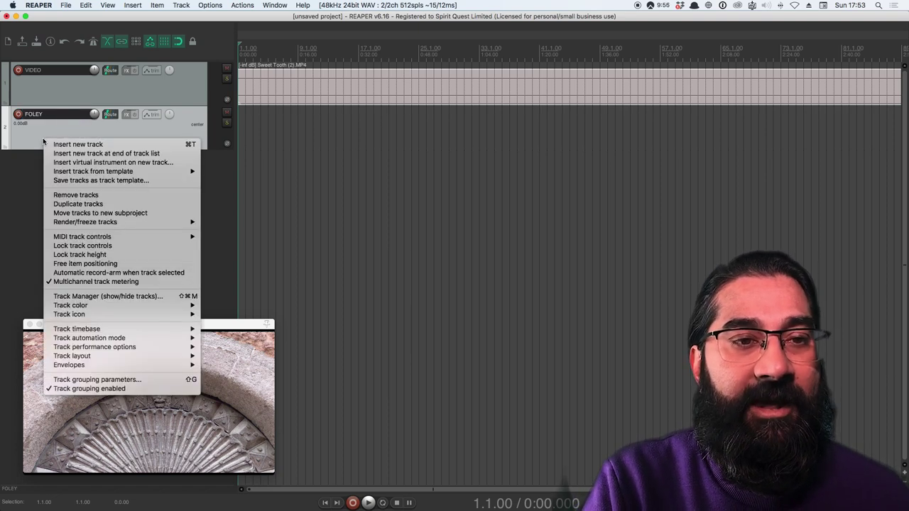
pyautogui.click(64, 144)
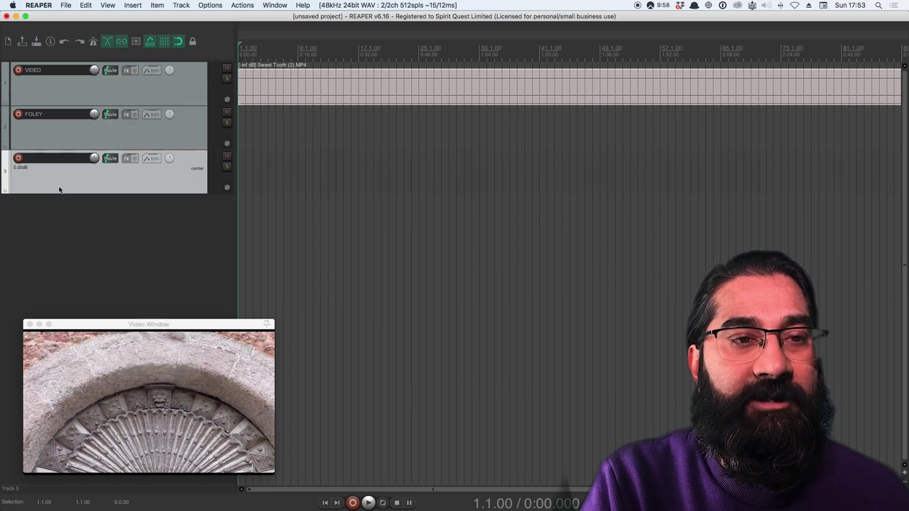
pyautogui.doubleClick(57, 159)
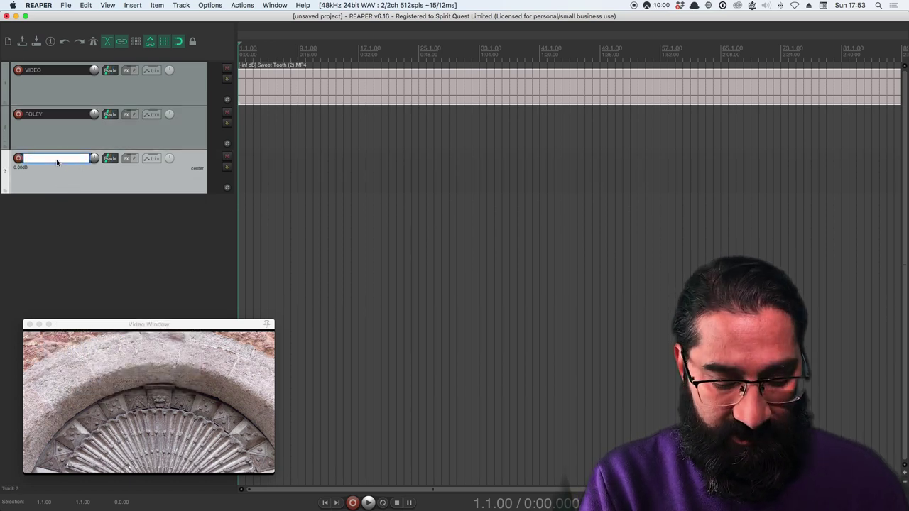
pyautogui.write('FOOTSTEPS')
pyautogui.press('Return')
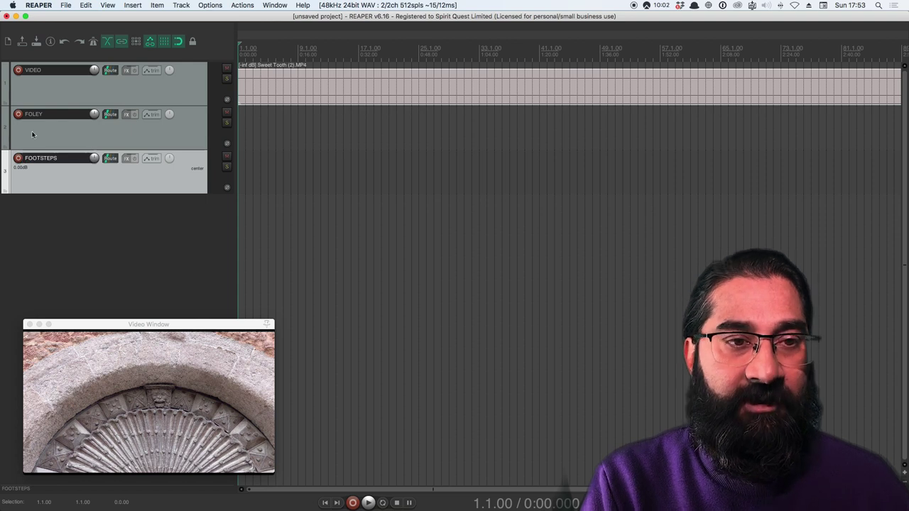
pyautogui.moveTo(4, 174); pyautogui.dragTo(42, 129)
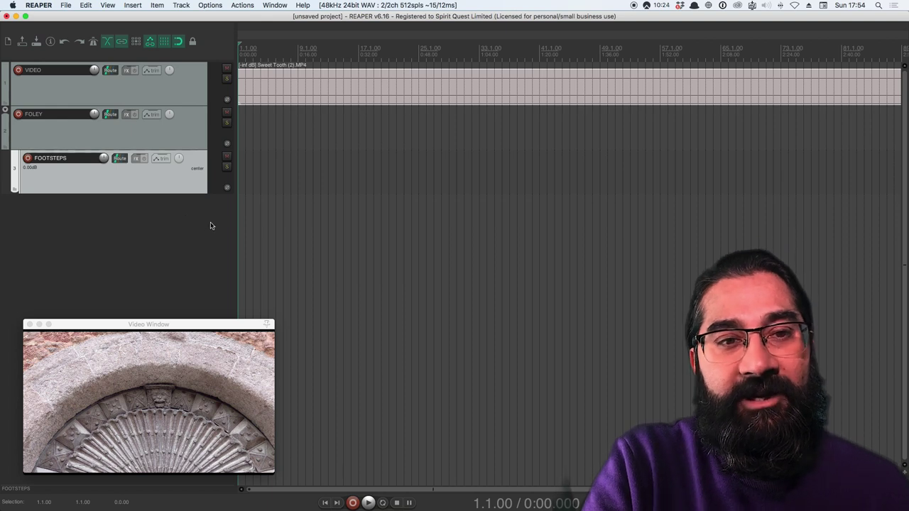
# - Open the FOOTSTEPS track's FX chain to browse plugins in the Add FX dialog
pyautogui.moveTo(207, 327)
pyautogui.mouseDown()
pyautogui.moveTo(196, 335)
pyautogui.moveTo(203, 333)
pyautogui.mouseUp()
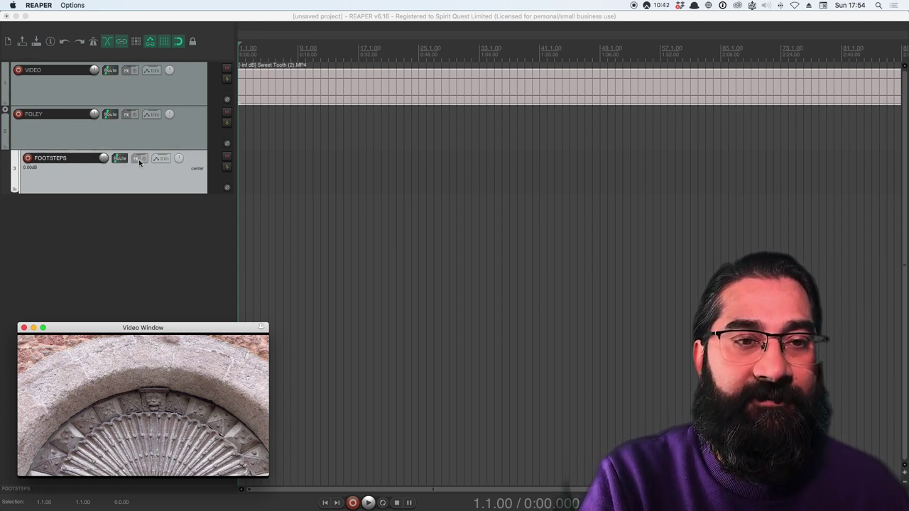
pyautogui.rightClick(84, 186)
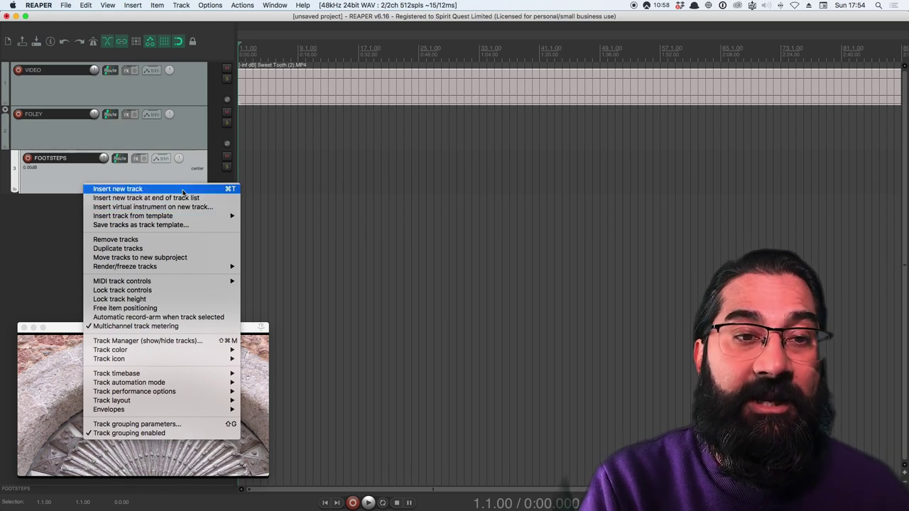
pyautogui.click(75, 177)
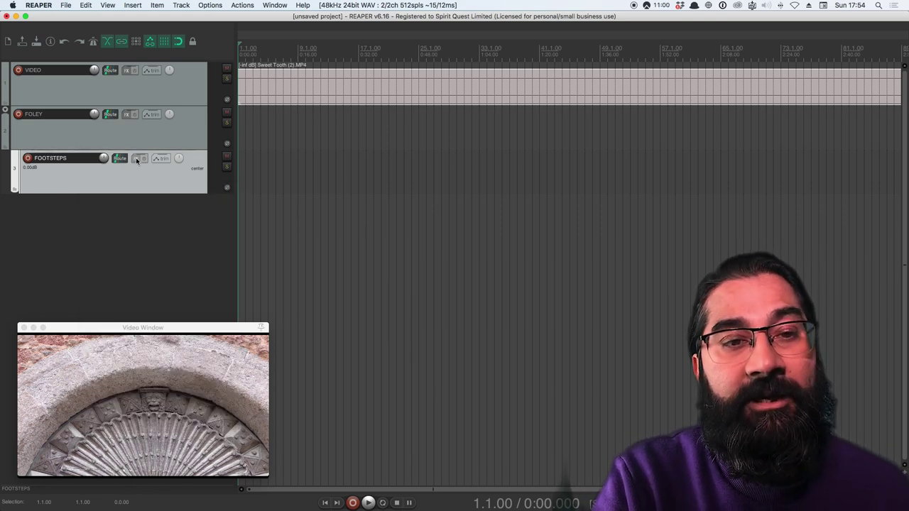
pyautogui.click(137, 159)
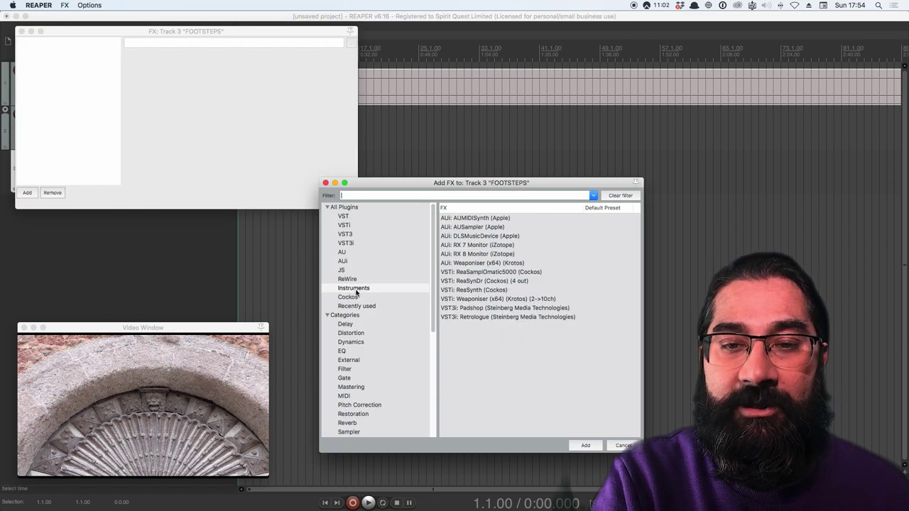
# - Filter Add FX to Instruments and add VSTi: Weaponiser (x64) (Krotos) to FOOTSTEPS
pyautogui.click(355, 289)
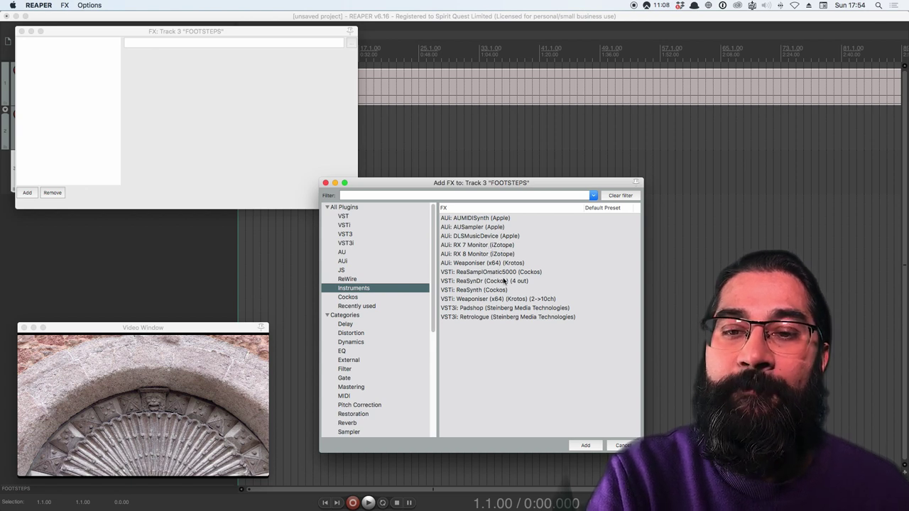
pyautogui.click(495, 301)
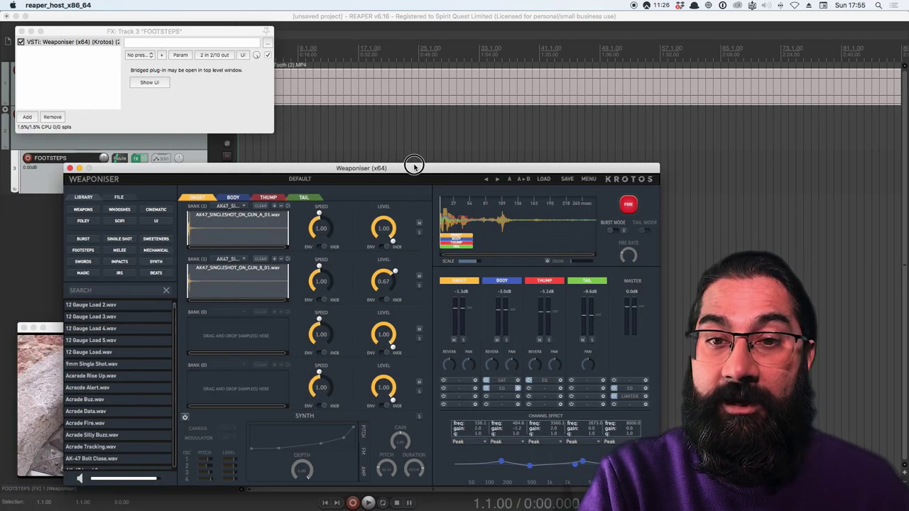
# - Close the FX: Track 3 window and reposition the Weaponiser window over the tracks
pyautogui.moveTo(414, 165); pyautogui.dragTo(503, 113)
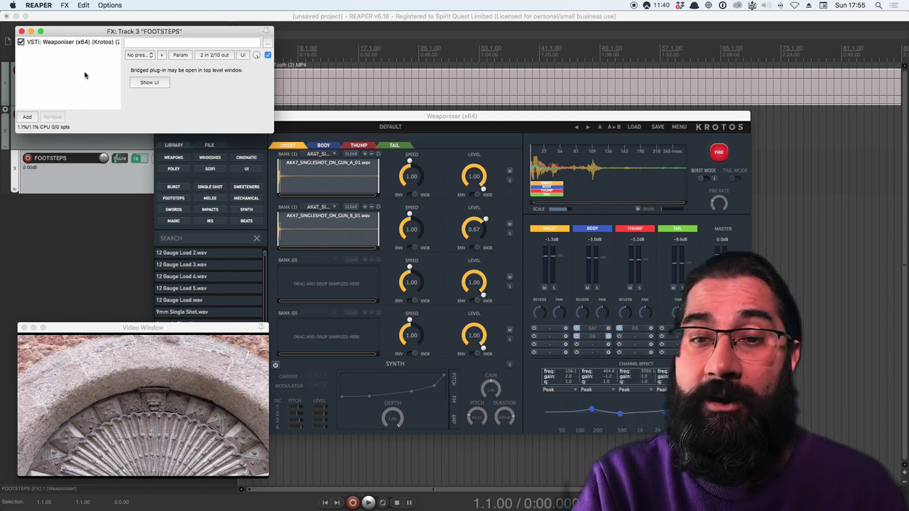
pyautogui.click(22, 32)
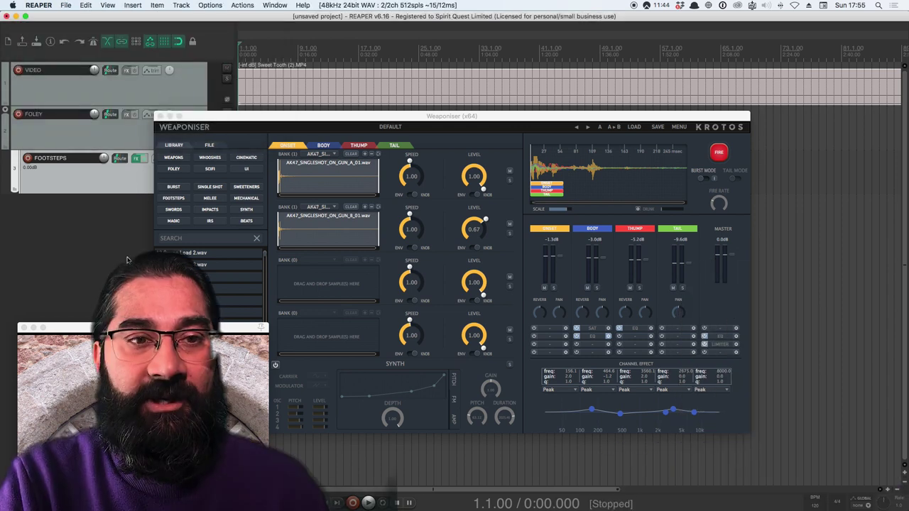
pyautogui.moveTo(244, 116); pyautogui.dragTo(380, 147)
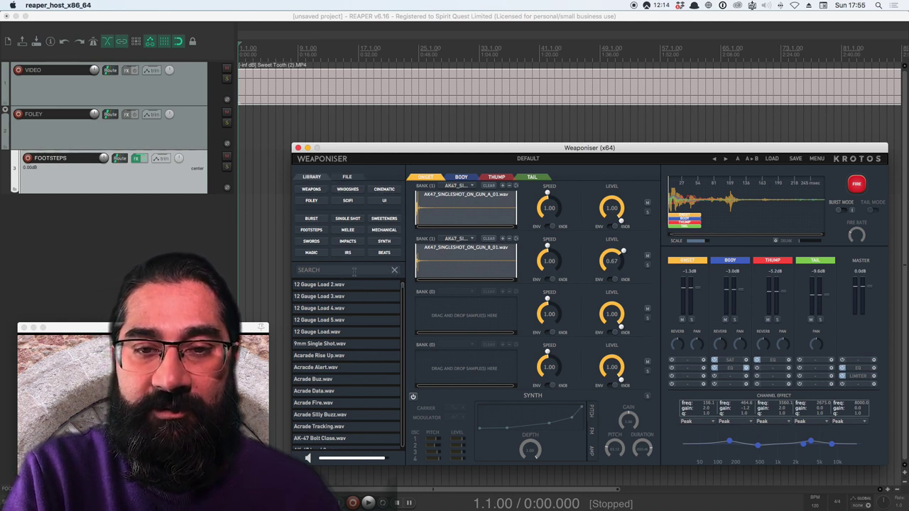
pyautogui.scroll(-10, 359, 298)
pyautogui.scroll(8, 361, 306)
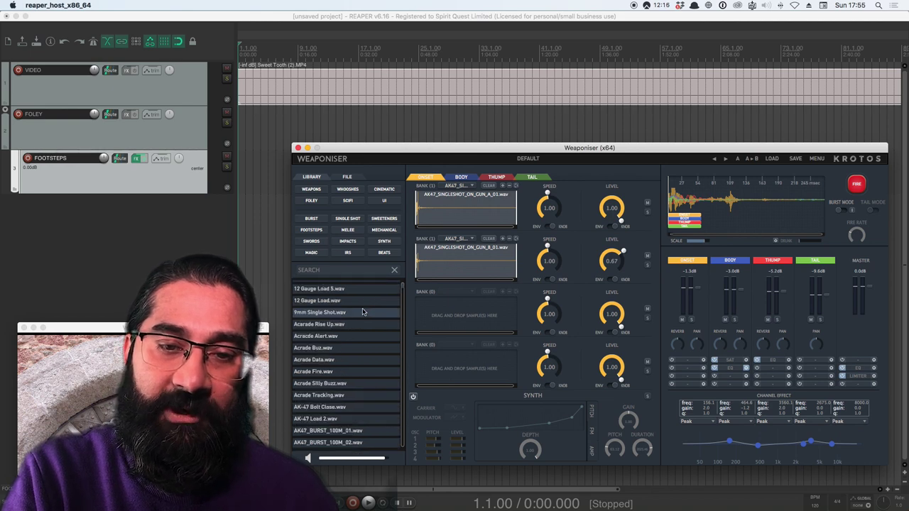
pyautogui.scroll(-8, 362, 312)
pyautogui.scroll(-8, 365, 311)
pyautogui.scroll(-4, 373, 309)
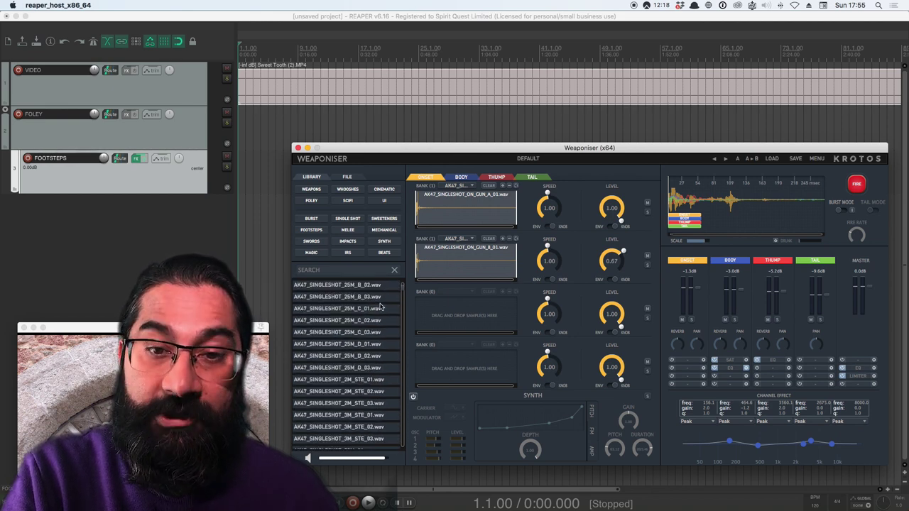
pyautogui.scroll(-8, 378, 307)
pyautogui.scroll(-5, 378, 307)
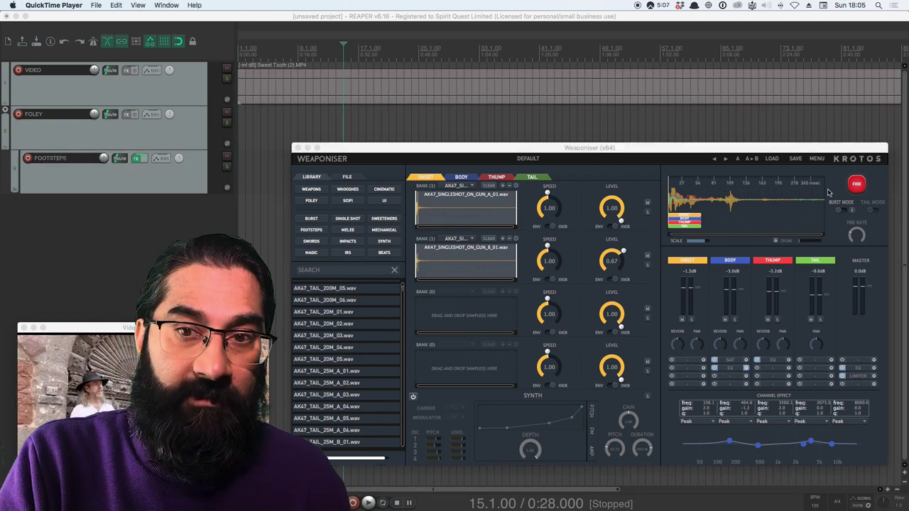
# - Fire Weaponiser's AK47 shot twice, turning Burst Mode on for the second and off afterwards
pyautogui.click(859, 186)
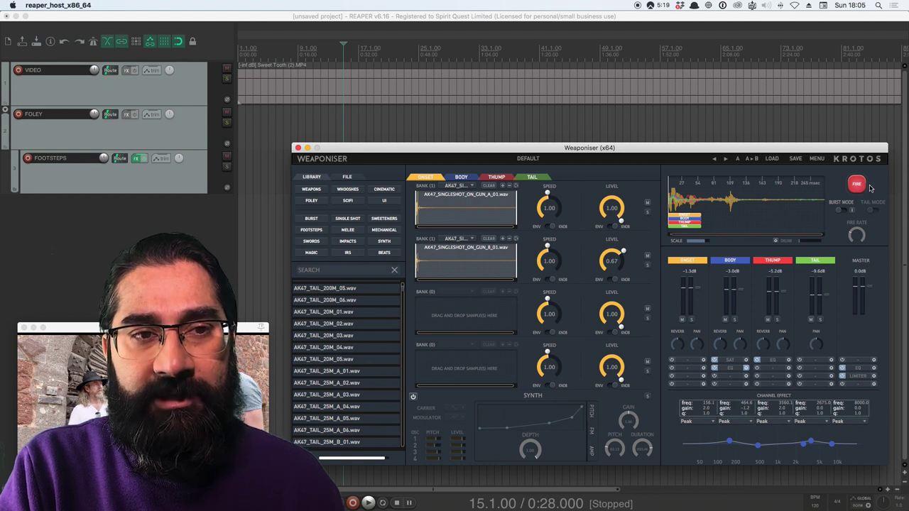
pyautogui.click(844, 211)
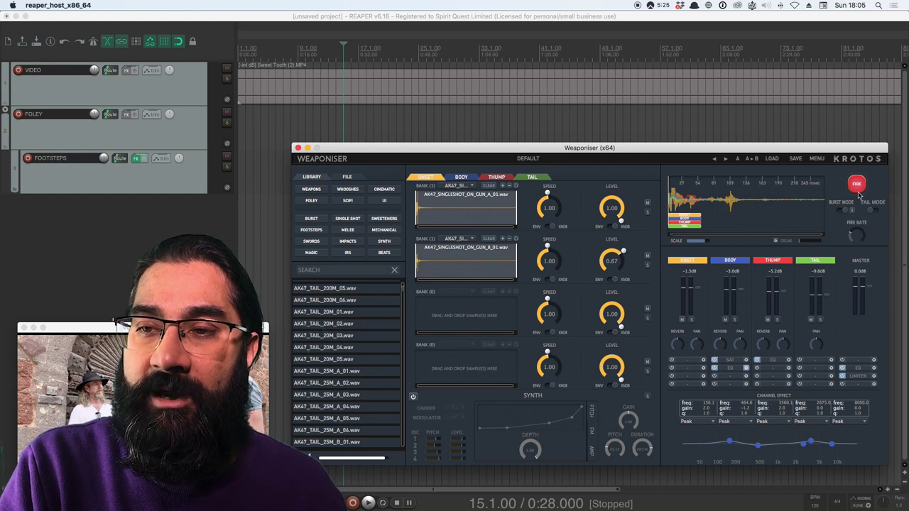
pyautogui.click(857, 186)
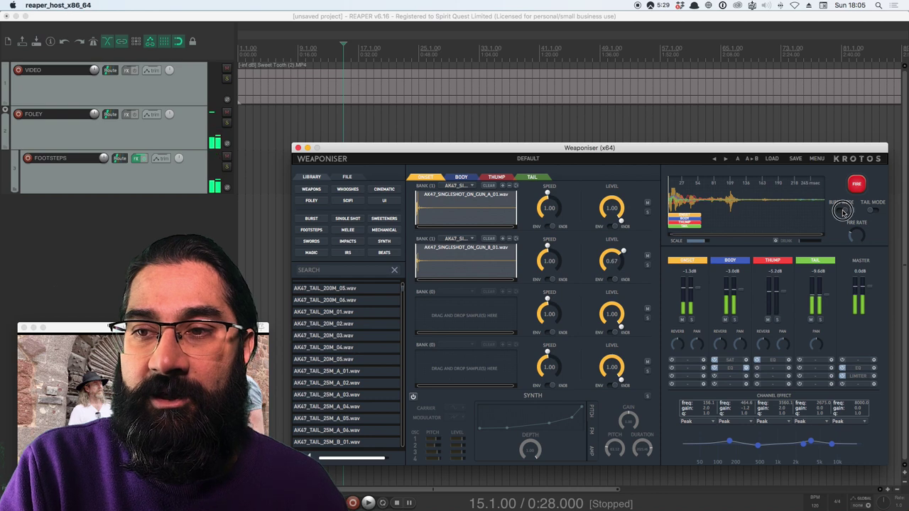
pyautogui.click(842, 211)
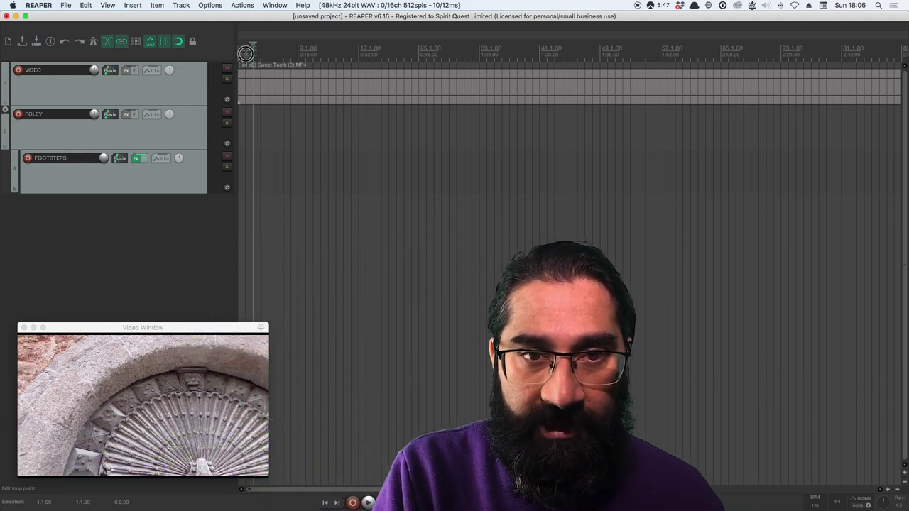
# - Set the playhead near the start, play the video's opening seconds, then switch back to Weaponiser
pyautogui.moveTo(245, 54); pyautogui.dragTo(260, 54)
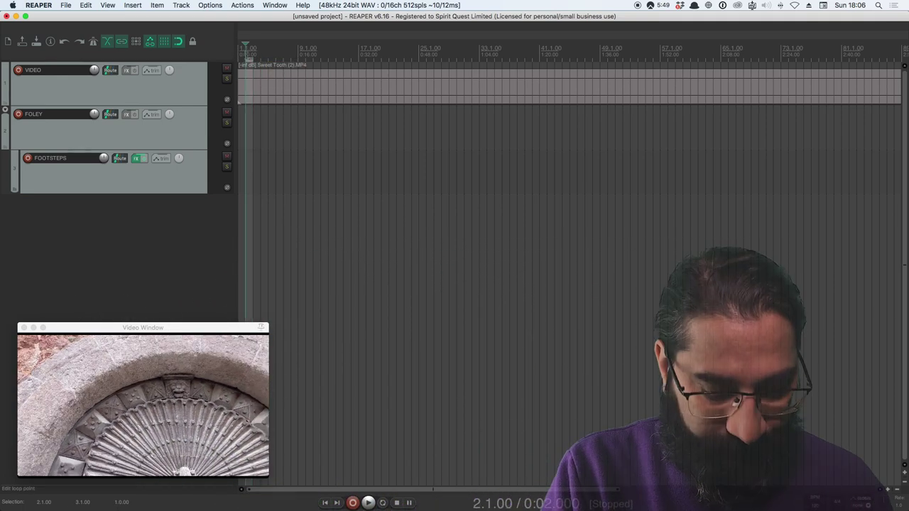
pyautogui.moveTo(248, 40); pyautogui.dragTo(386, 45)
pyautogui.click(281, 56)
pyautogui.click(307, 55)
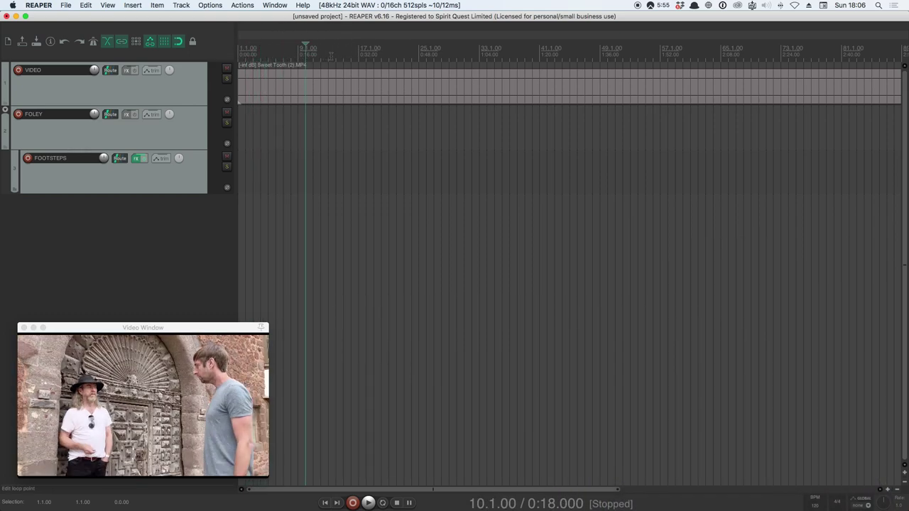
pyautogui.click(276, 55)
pyautogui.press('space')
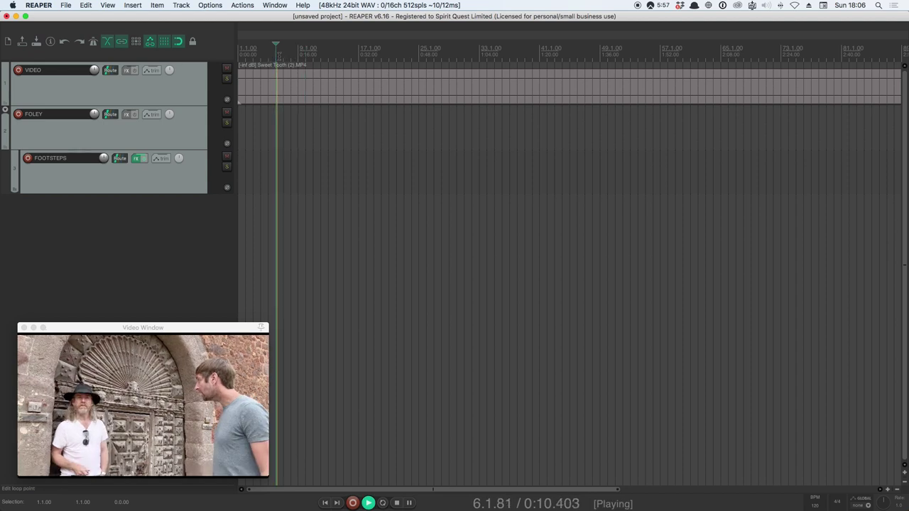
pyautogui.click(252, 54)
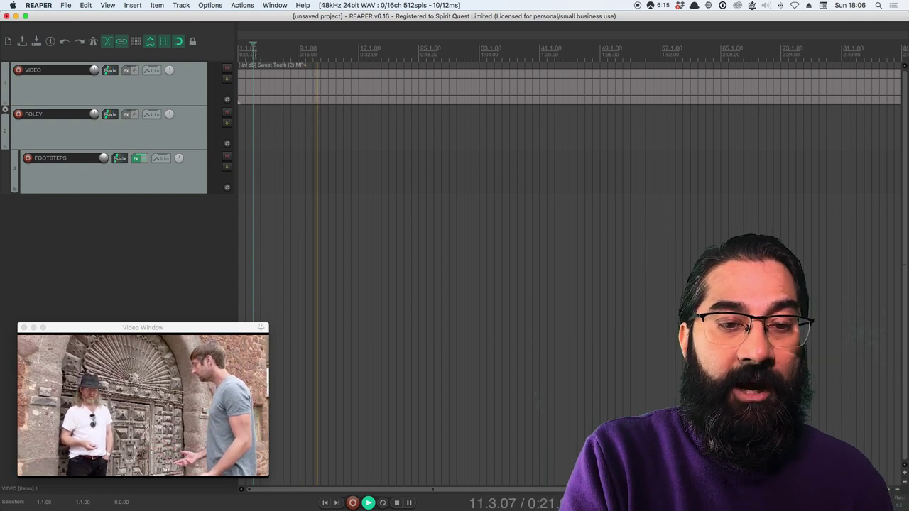
pyautogui.press('space')
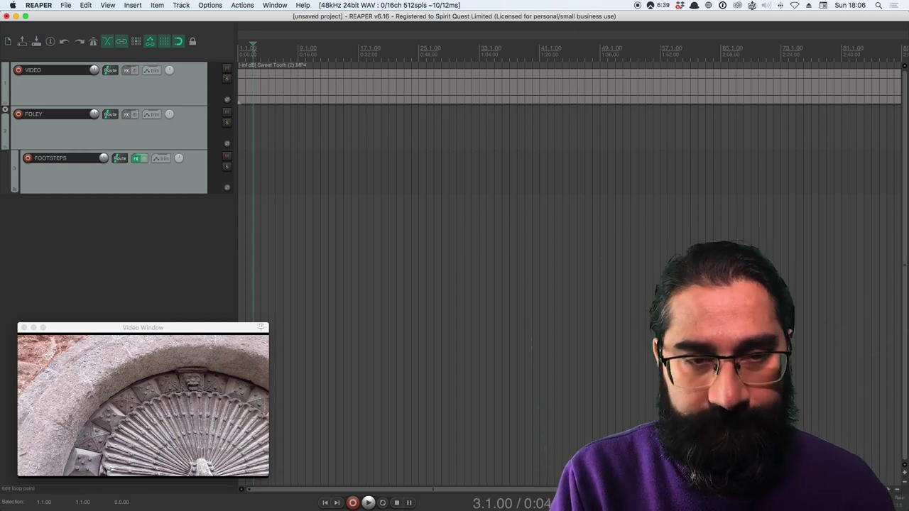
pyautogui.press('super+Tab')
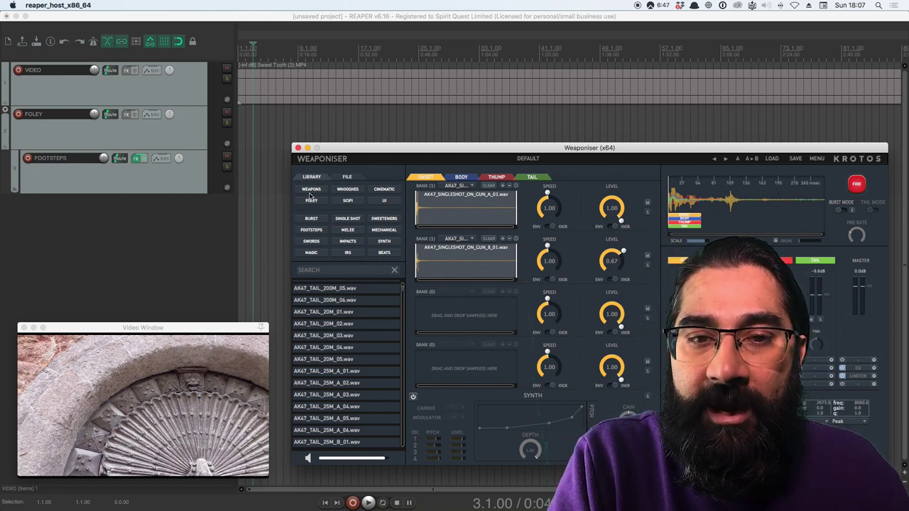
# - Return Weaponiser's browser to the built-in LIBRARY and filter it to FOLEY > FOOTSTEPS
pyautogui.click(367, 180)
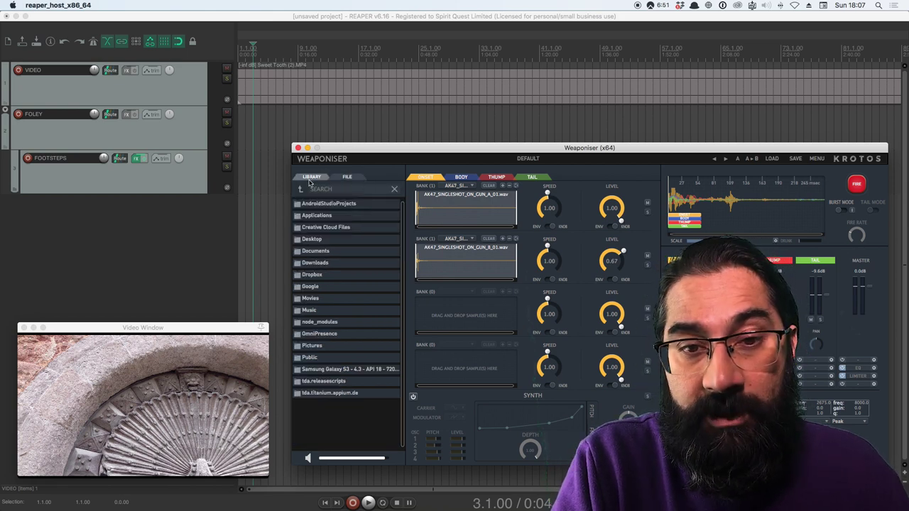
pyautogui.click(310, 181)
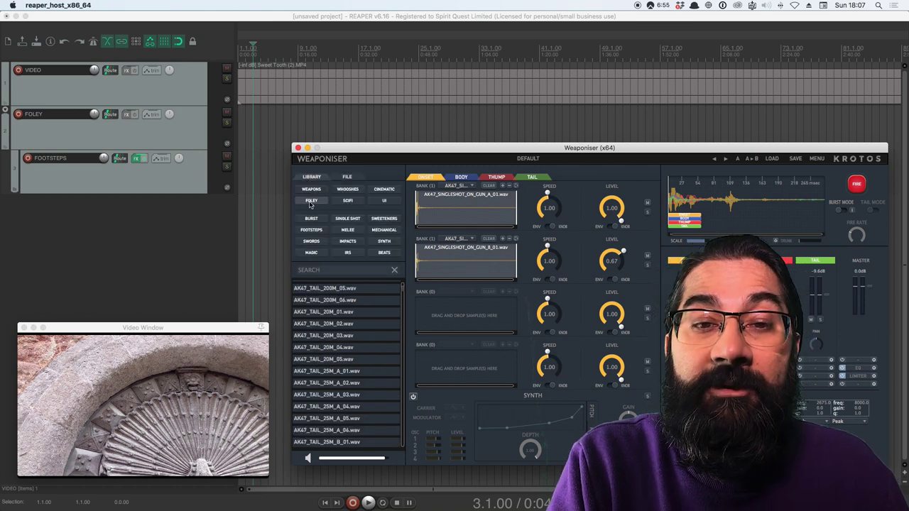
pyautogui.click(310, 203)
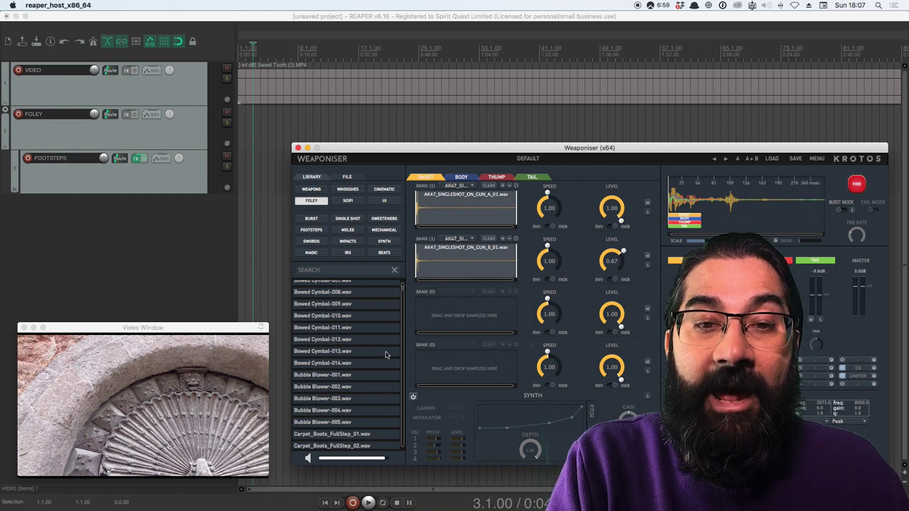
pyautogui.click(311, 231)
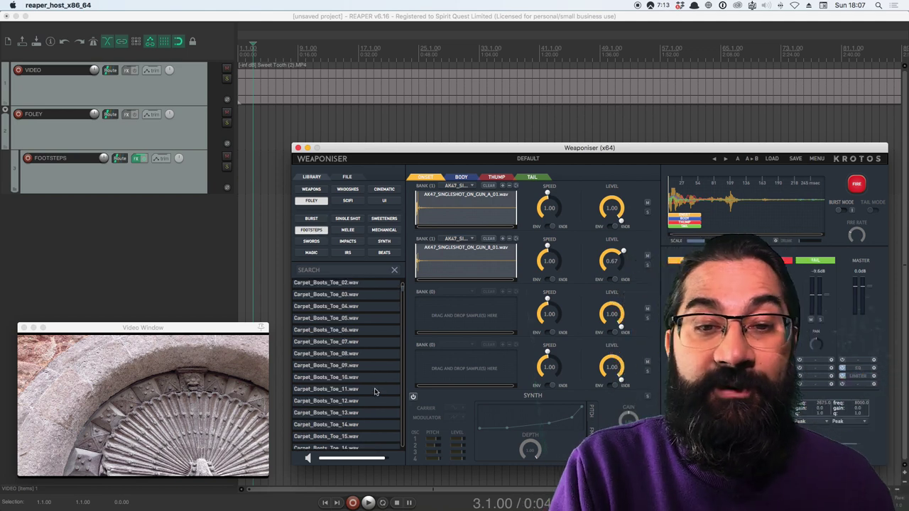
# - Scroll through the Carpet footstep samples, then place the cursor in the library SEARCH field
pyautogui.scroll(2, 378, 392)
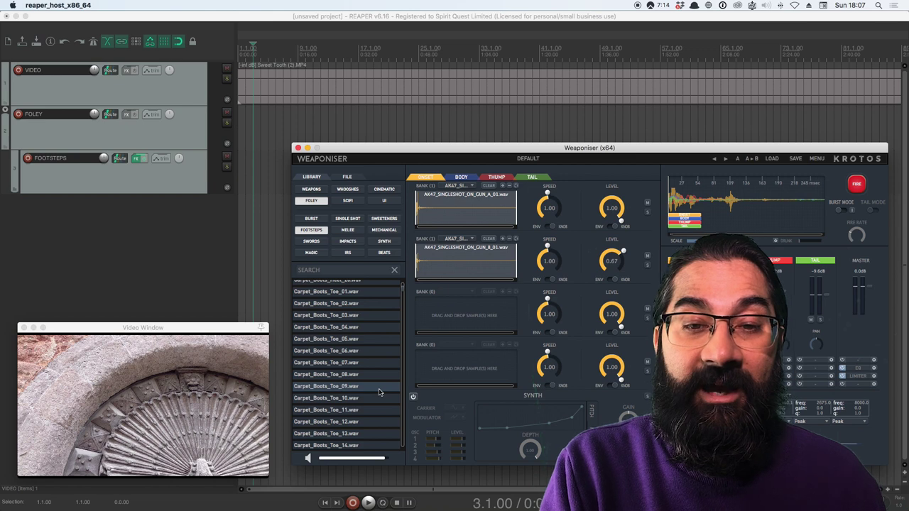
pyautogui.click(403, 278)
pyautogui.scroll(8, 374, 317)
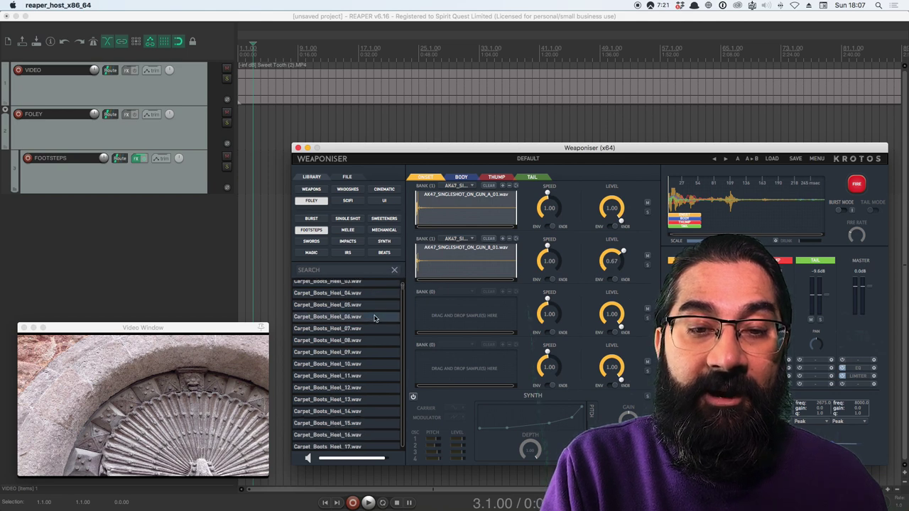
pyautogui.scroll(10, 374, 317)
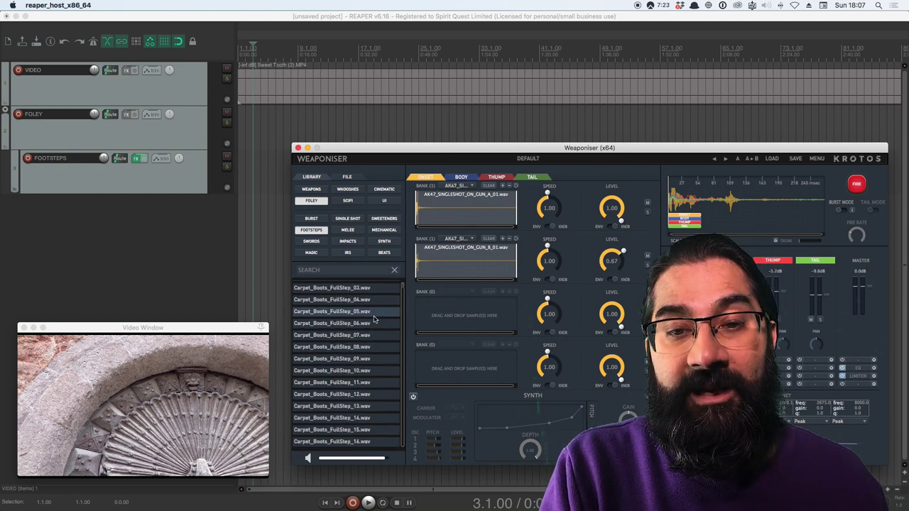
pyautogui.scroll(-10, 374, 319)
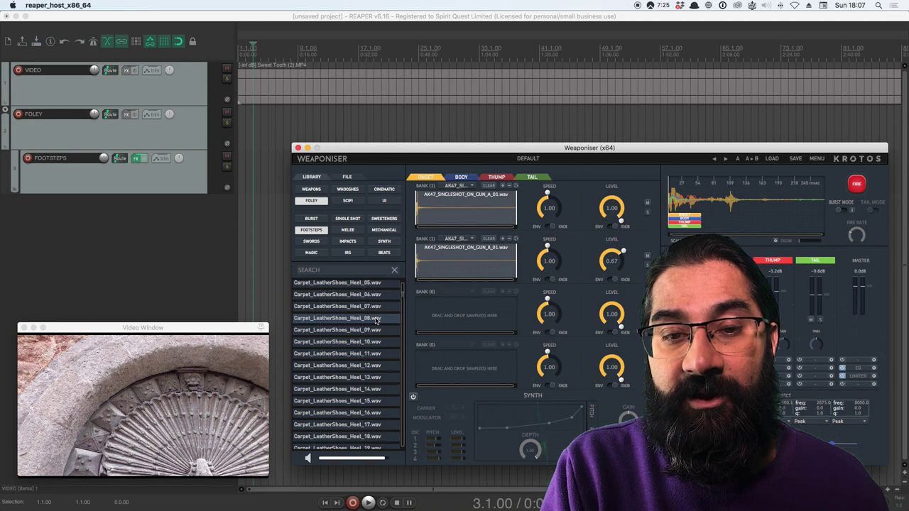
pyautogui.scroll(-12, 345, 324)
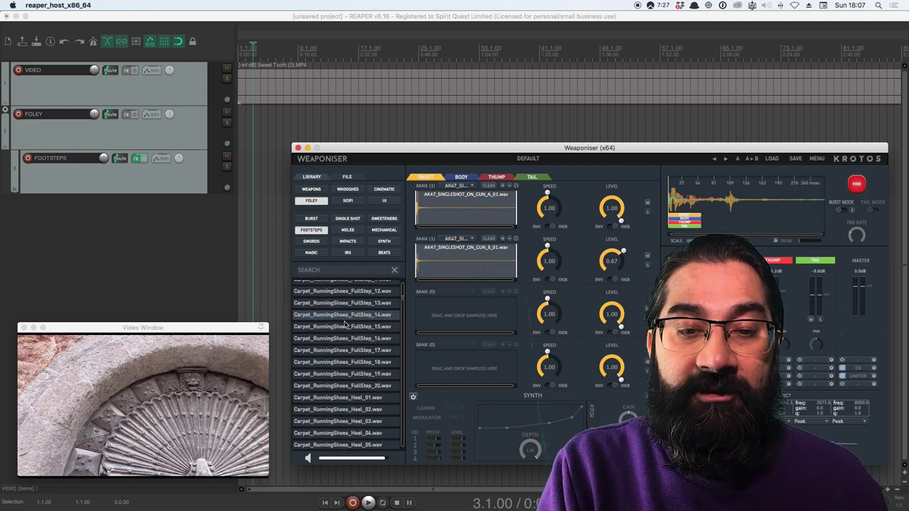
pyautogui.scroll(-15, 345, 323)
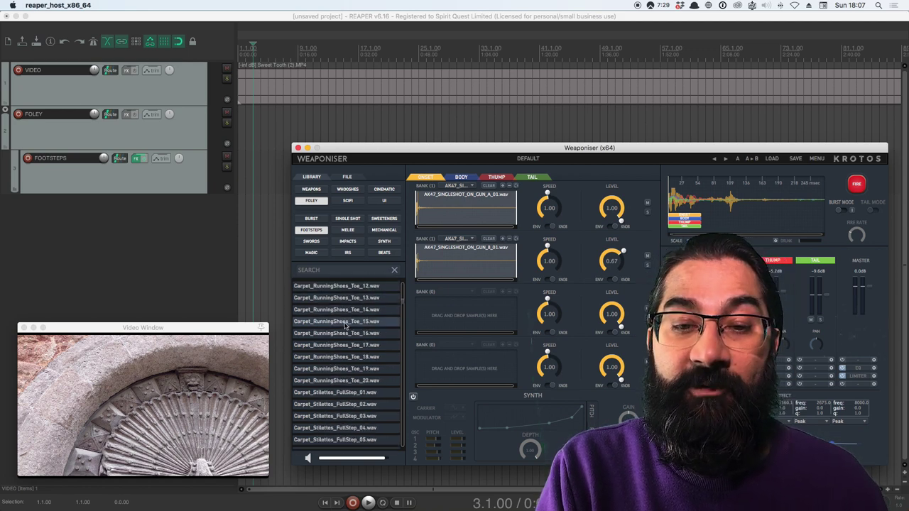
pyautogui.scroll(-6, 346, 325)
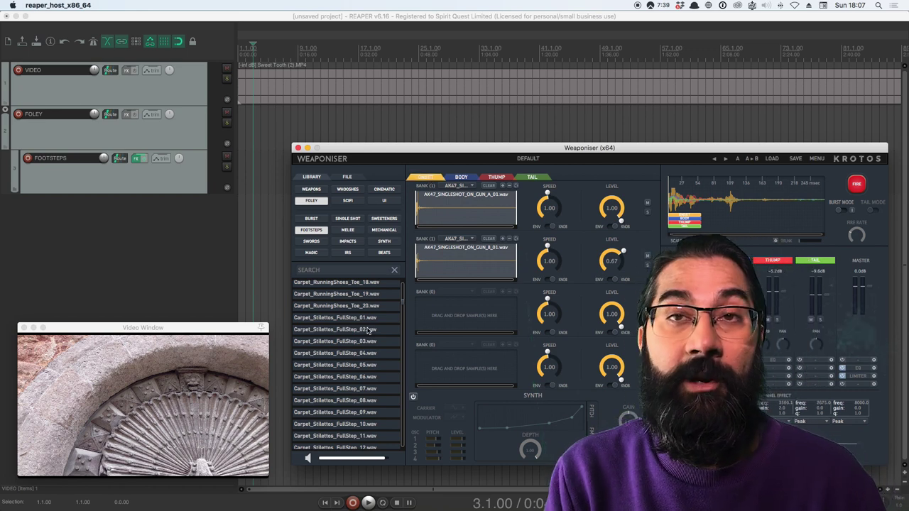
pyautogui.click(328, 270)
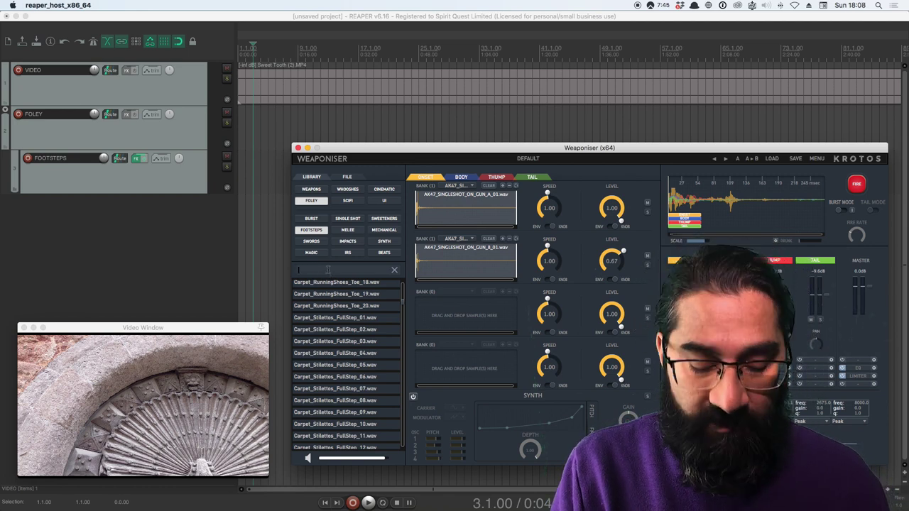
# - Search the footstep library for 'ru' and scroll to the Gravel_RunningShoes_FullStep results
pyautogui.write('running')
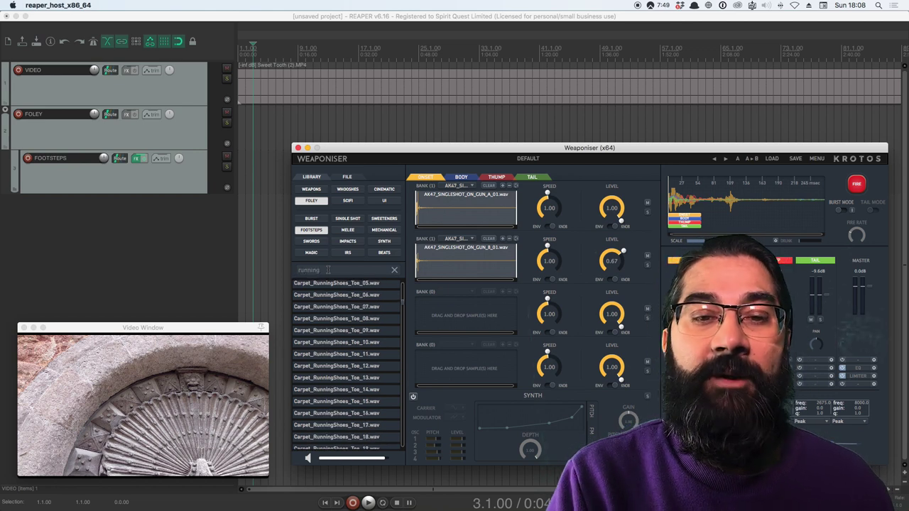
pyautogui.scroll(-5, 377, 366)
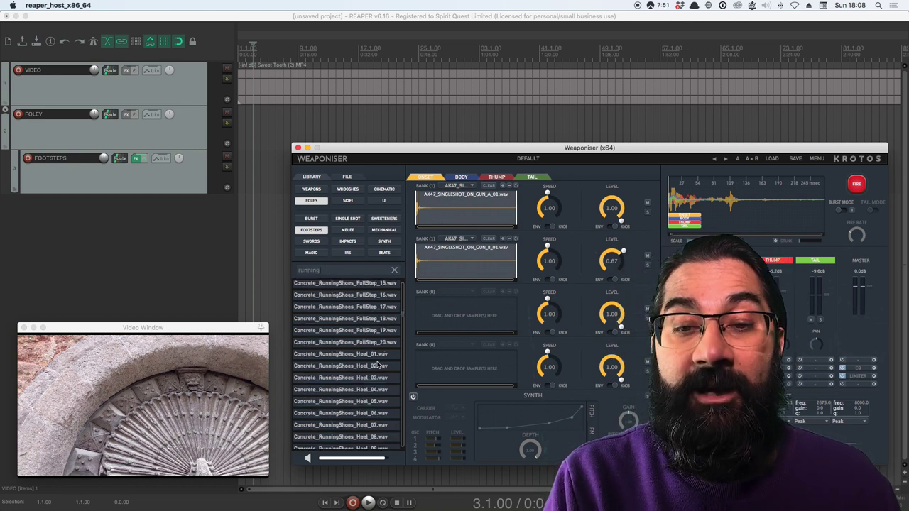
pyautogui.scroll(-15, 382, 346)
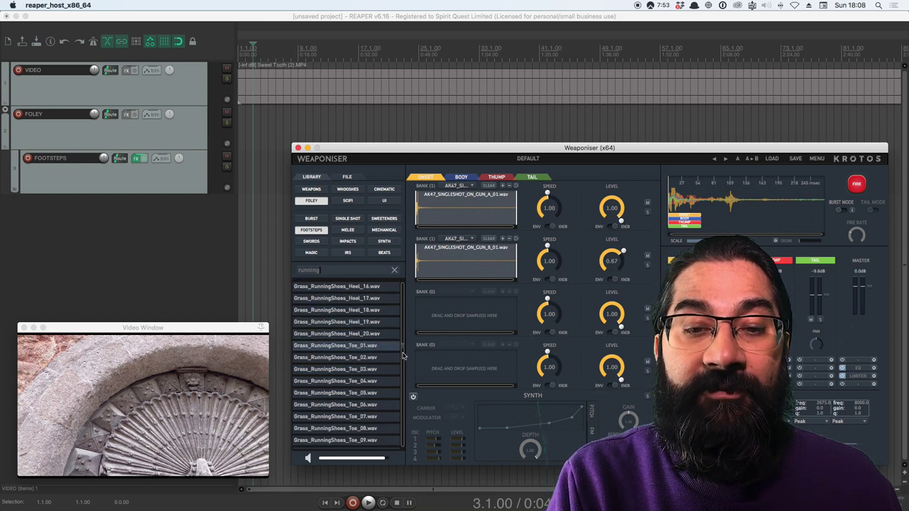
pyautogui.moveTo(402, 345); pyautogui.dragTo(410, 412)
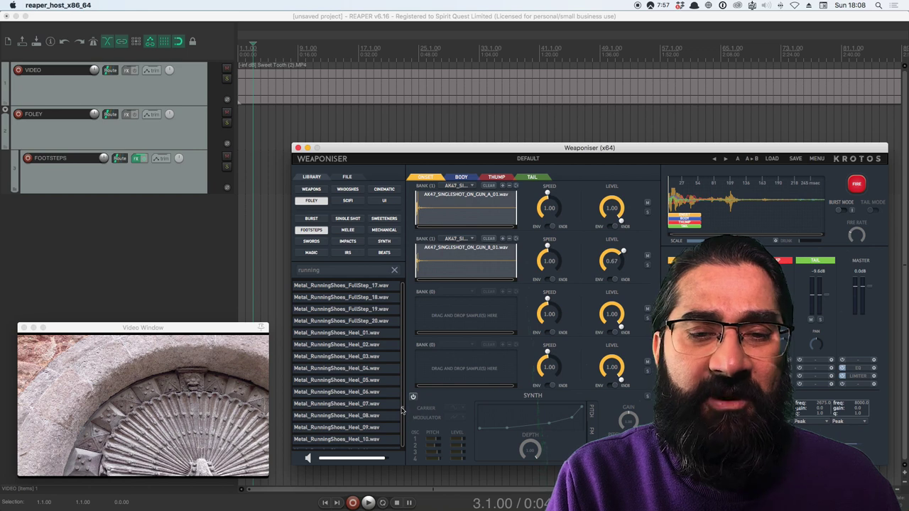
pyautogui.moveTo(403, 411); pyautogui.dragTo(404, 375)
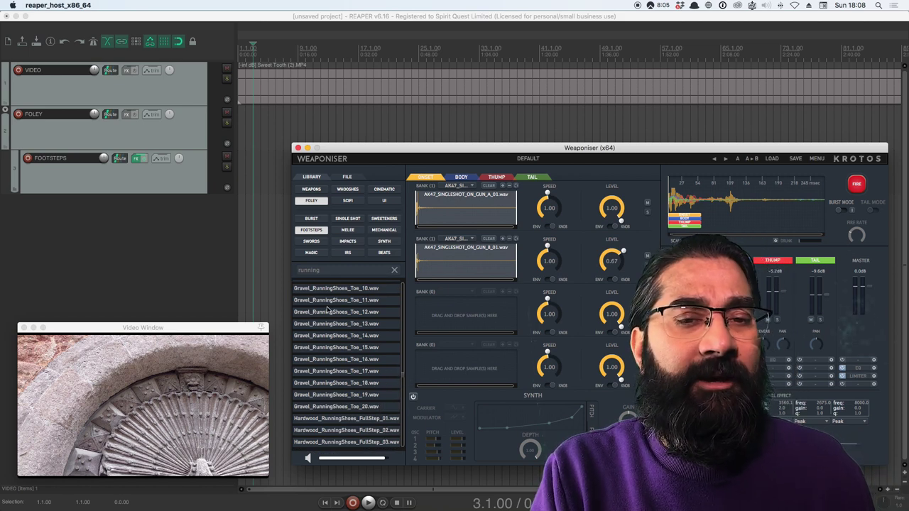
pyautogui.click(402, 375)
pyautogui.moveTo(402, 375); pyautogui.dragTo(402, 365)
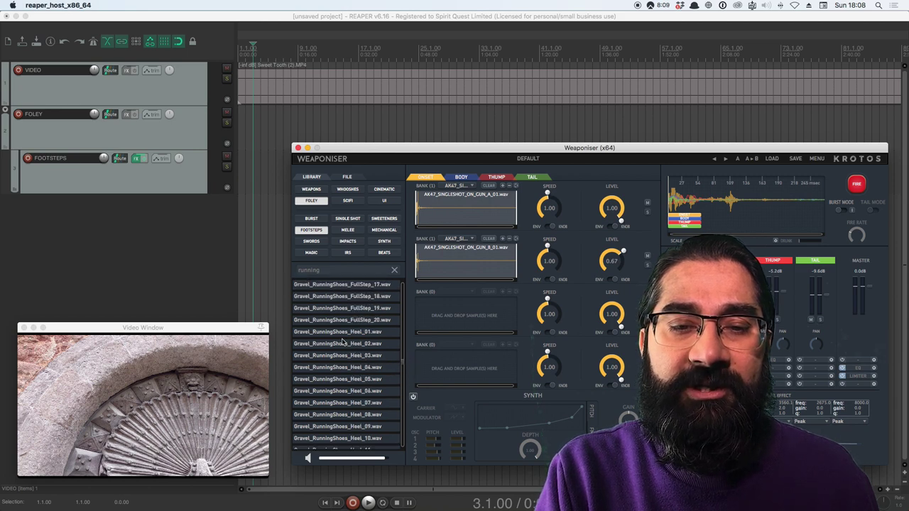
# - Preview Gravel_RunningShoes_FullStep samples 20, 08, 09 and one more
pyautogui.click(321, 323)
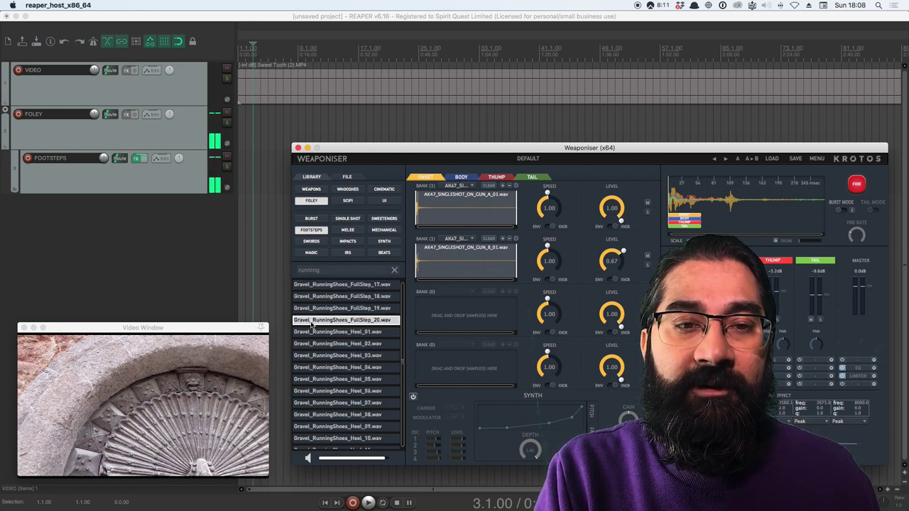
pyautogui.scroll(5, 359, 333)
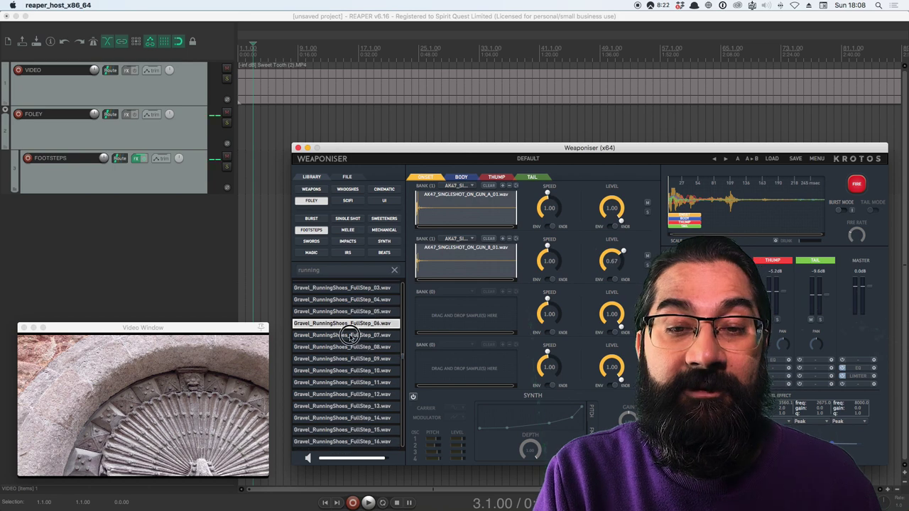
pyautogui.click(348, 332)
pyautogui.click(351, 346)
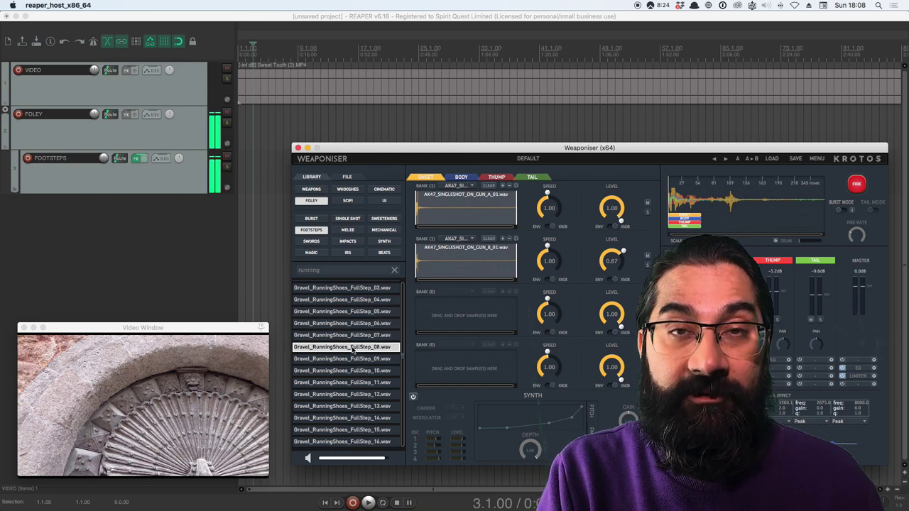
pyautogui.click(350, 361)
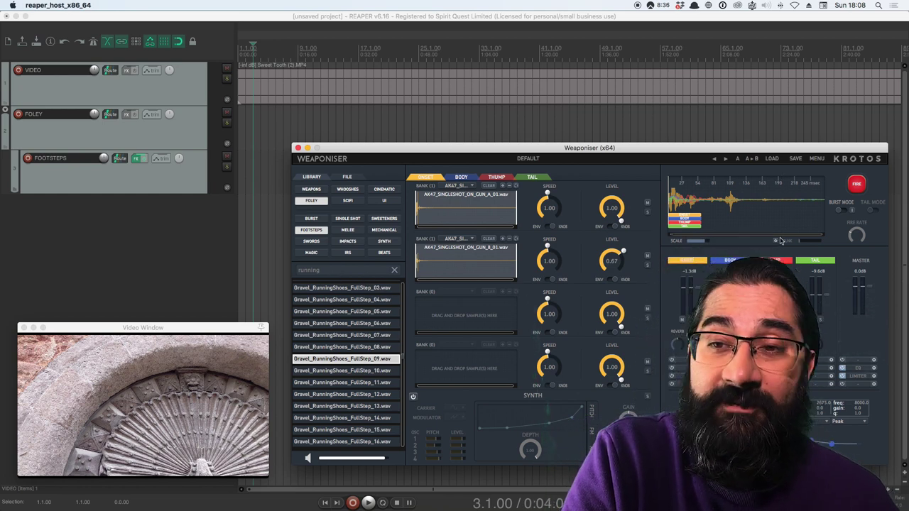
# - Load the Factory Presets > 5_Footsteps > Trainers > Trainers on Concrete preset
pyautogui.click(788, 160)
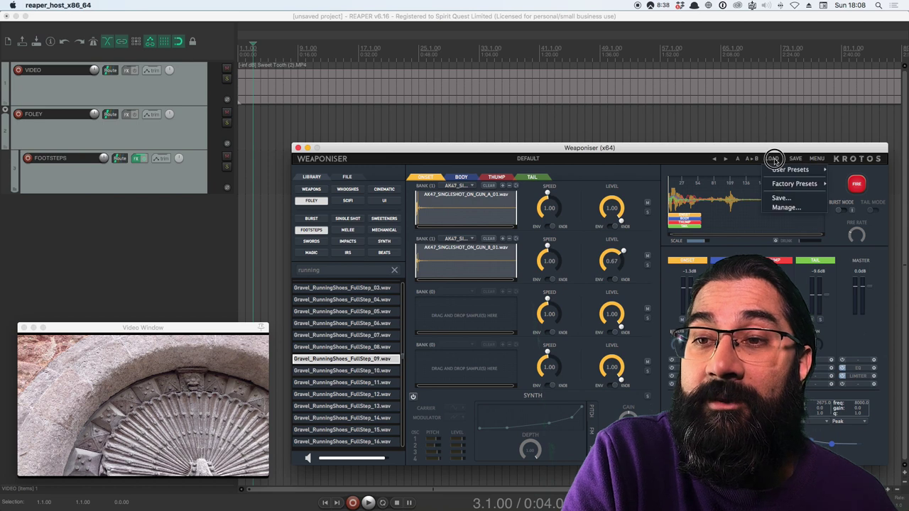
pyautogui.moveTo(788, 171)
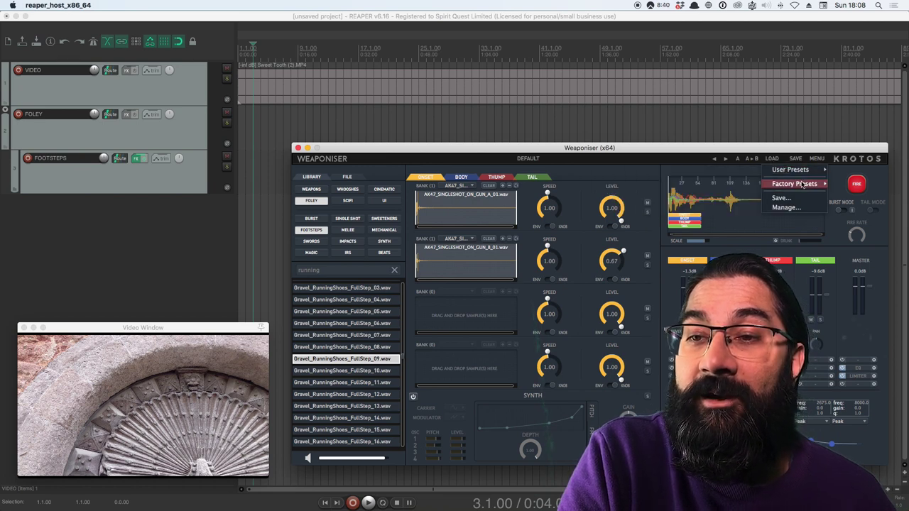
pyautogui.moveTo(726, 186)
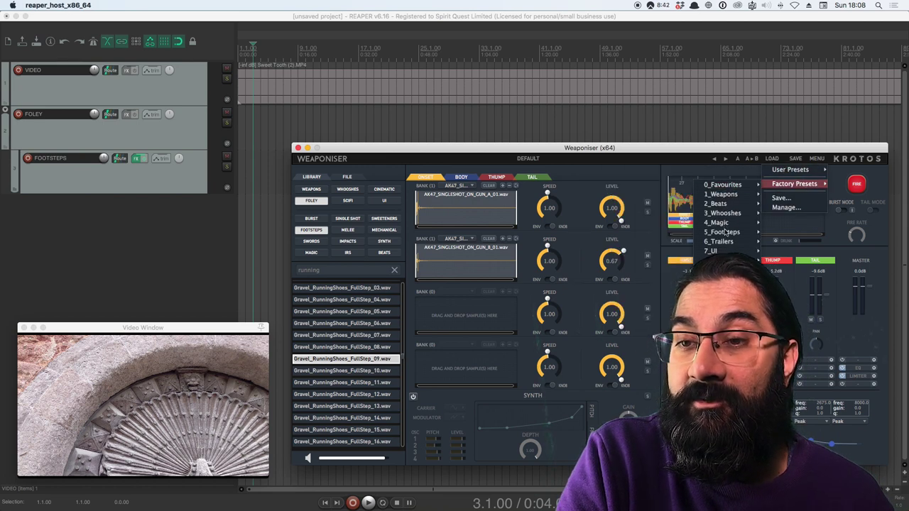
pyautogui.moveTo(720, 232)
pyautogui.moveTo(673, 234)
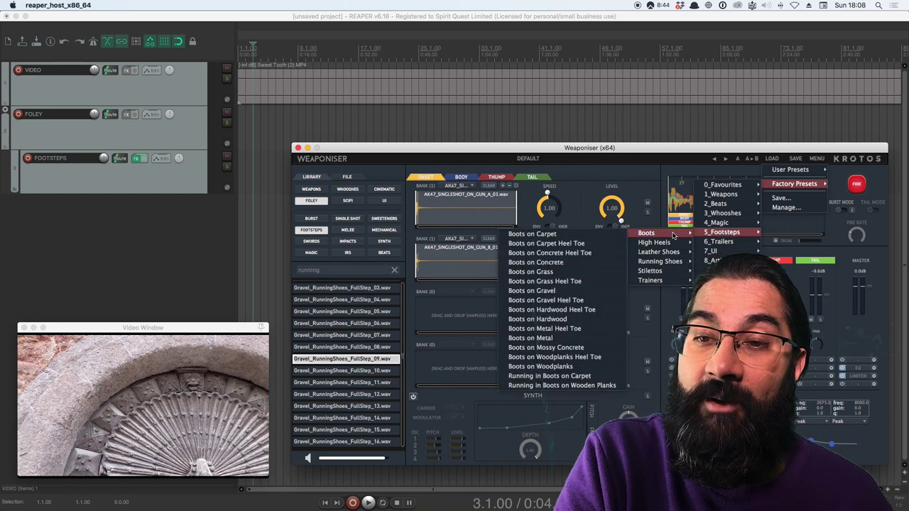
pyautogui.moveTo(659, 261)
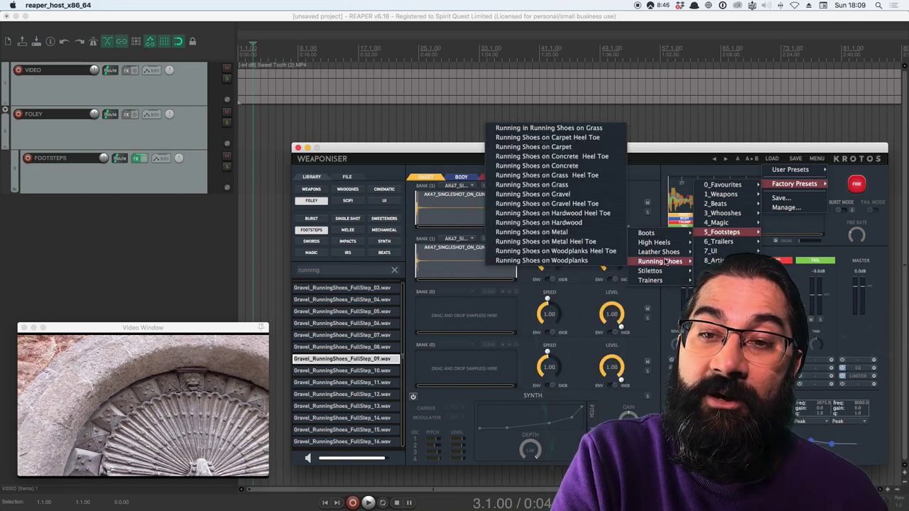
pyautogui.moveTo(679, 283)
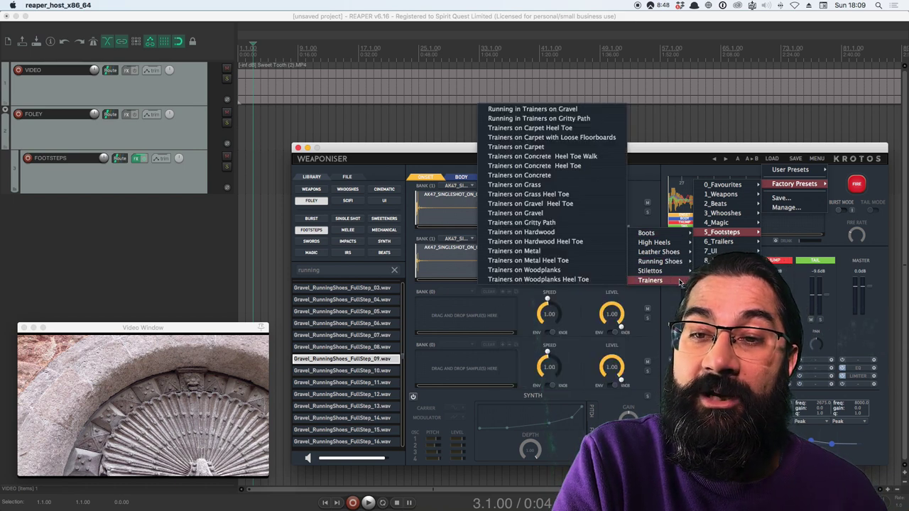
pyautogui.click(579, 176)
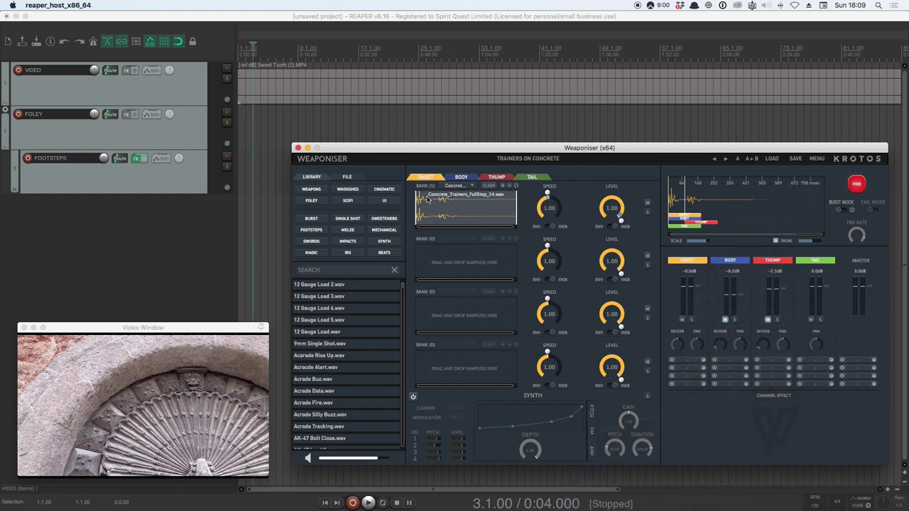
# - Inspect the BODY, THUMP and TAIL layers of the preset, then return to ONSET
pyautogui.click(460, 178)
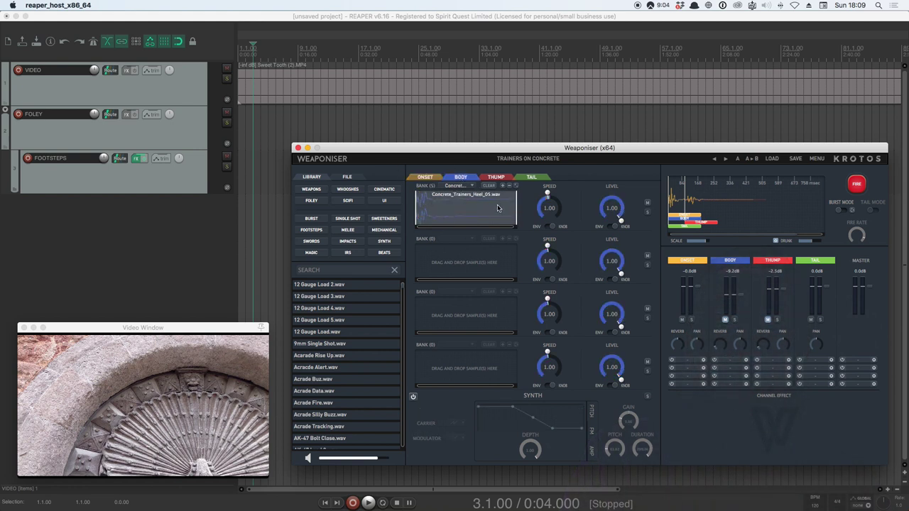
pyautogui.click(495, 177)
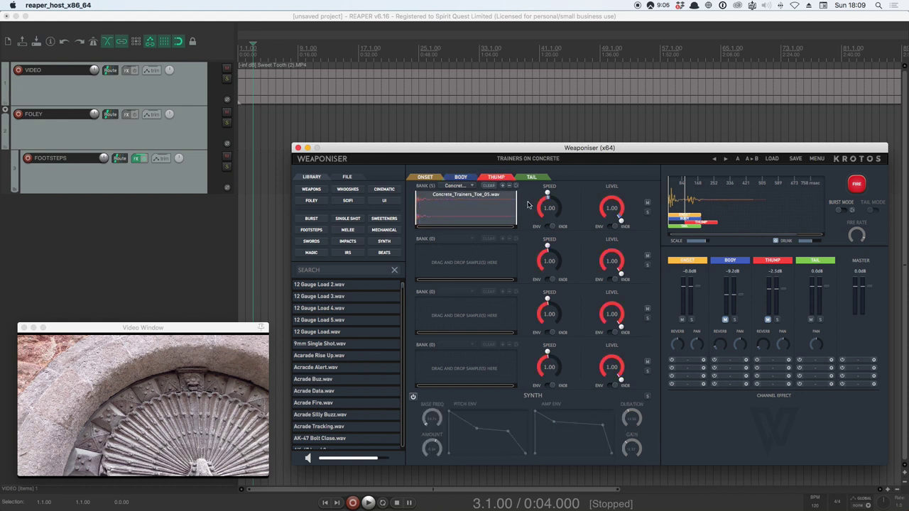
pyautogui.click(533, 178)
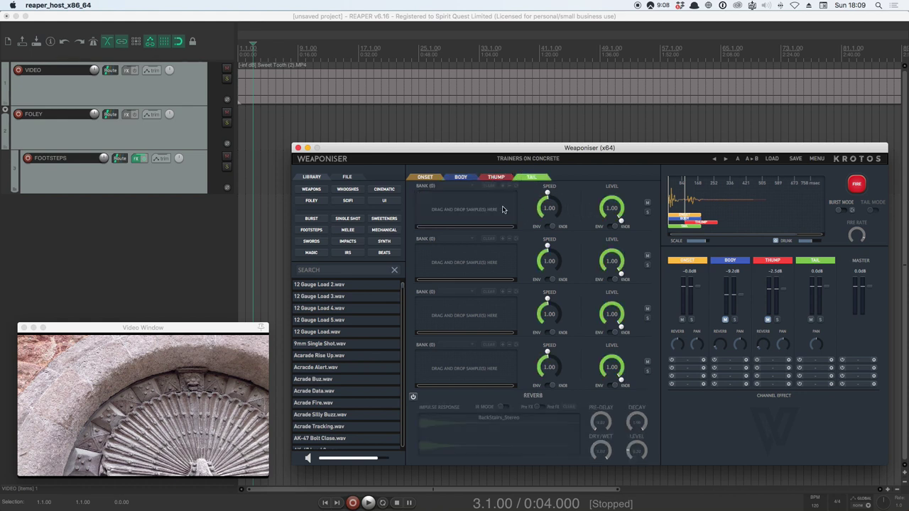
pyautogui.click(424, 177)
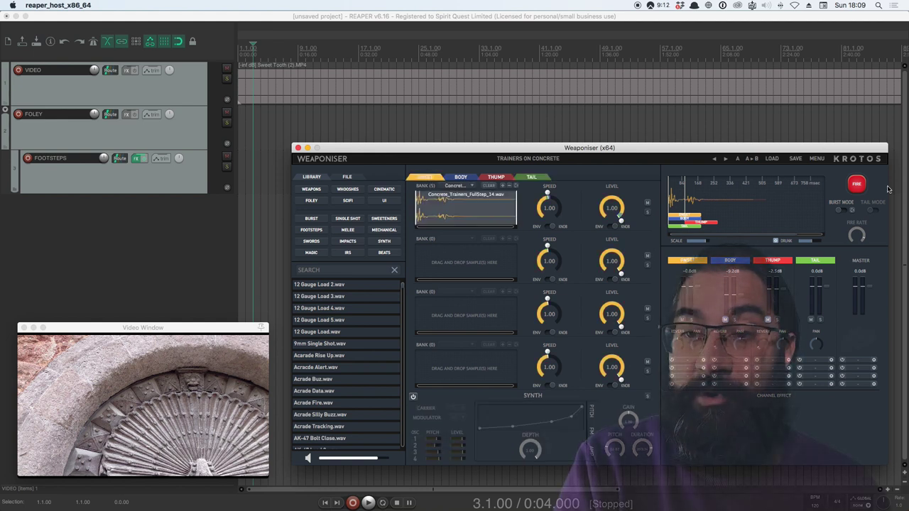
# - Fire the Trainers on Concrete footstep nine times to hear its variations
pyautogui.click(856, 185)
pyautogui.click(856, 184)
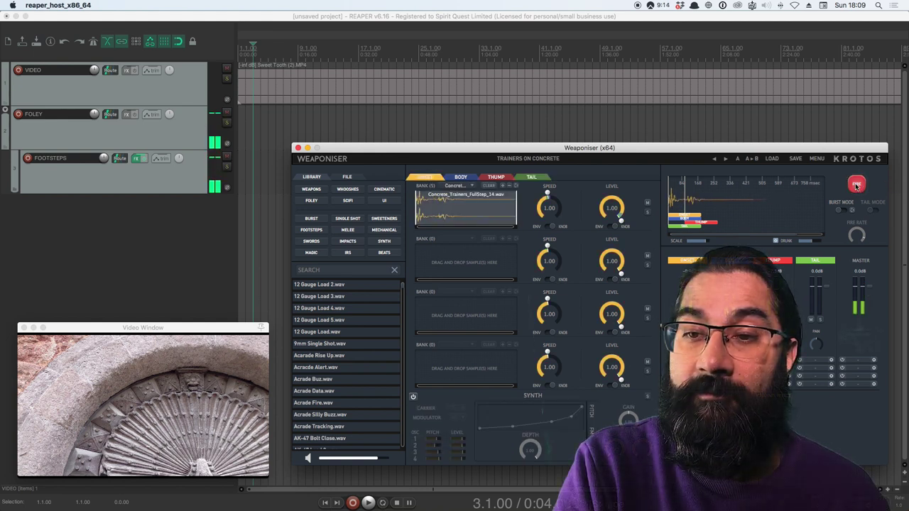
pyautogui.click(856, 185)
pyautogui.click(856, 185)
pyautogui.click(856, 184)
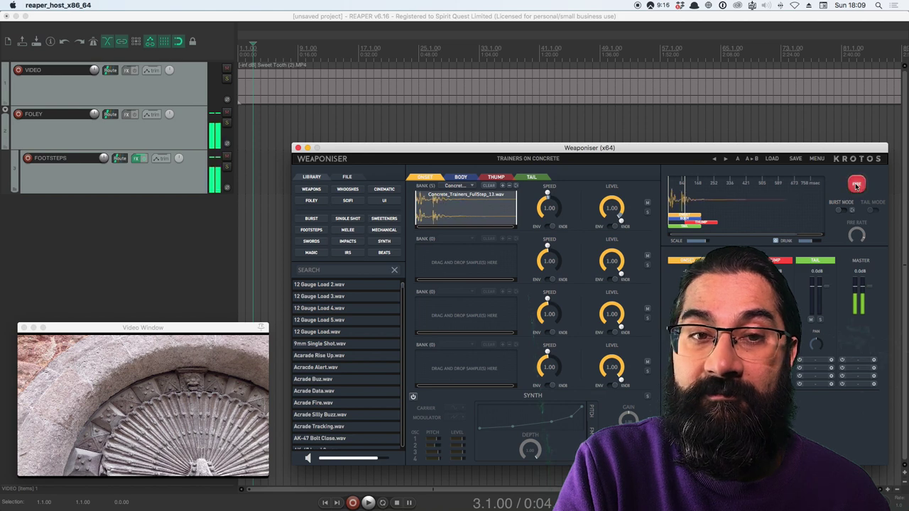
pyautogui.click(856, 184)
pyautogui.click(856, 184)
pyautogui.click(856, 185)
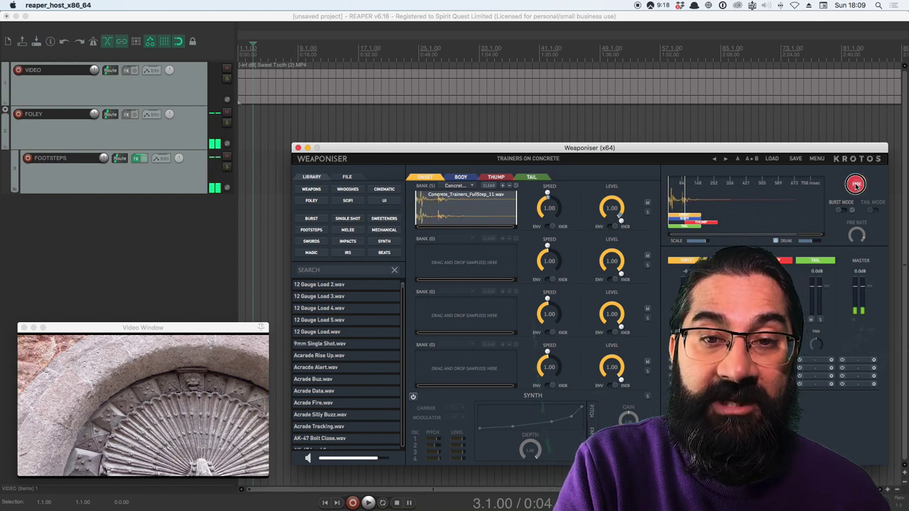
pyautogui.click(856, 185)
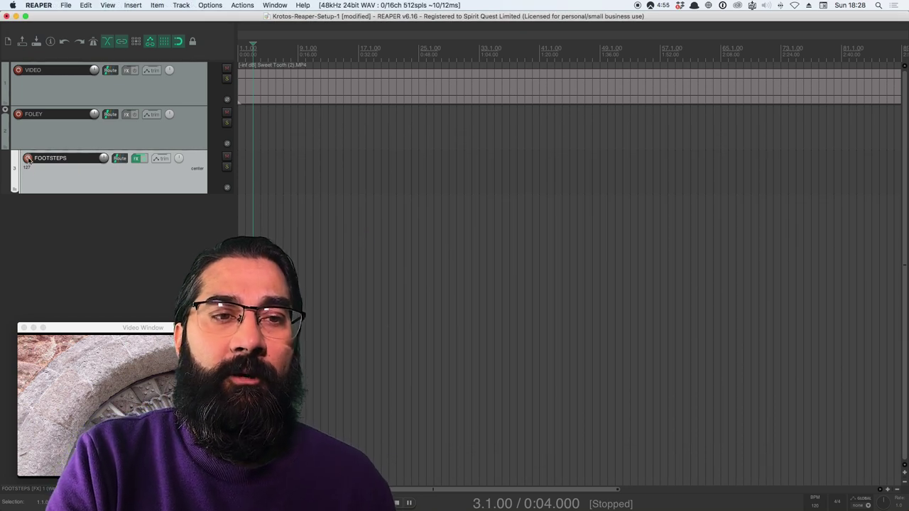
# - Arm FOOTSTEPS for recording with input MIDI > Virtual MIDI keyboard > All Channels
pyautogui.click(27, 158)
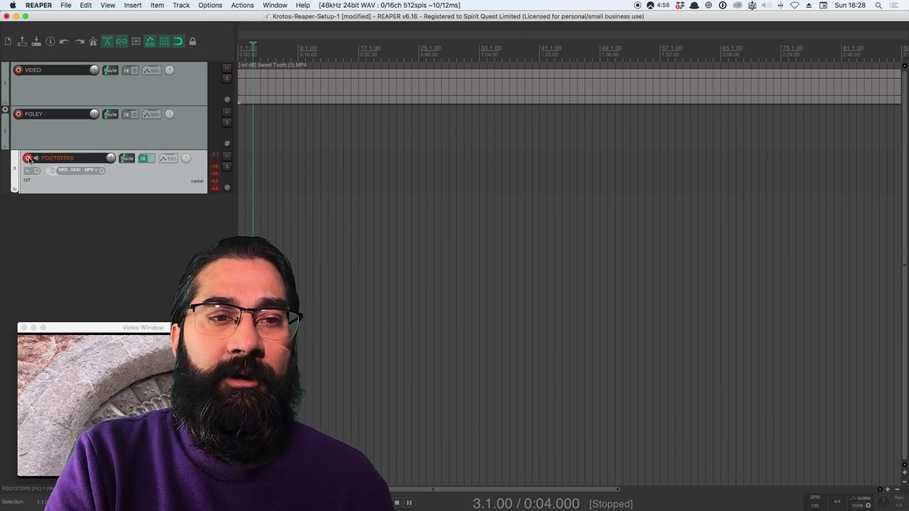
pyautogui.click(103, 174)
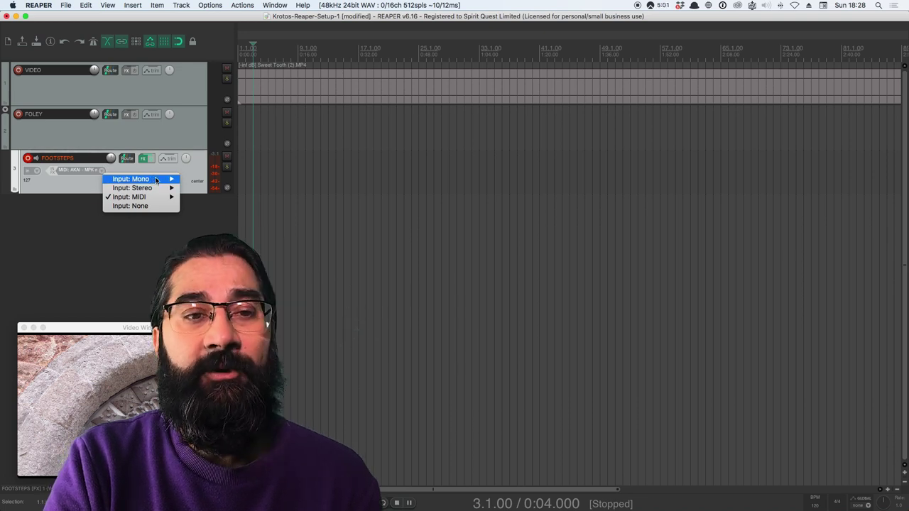
pyautogui.moveTo(169, 197)
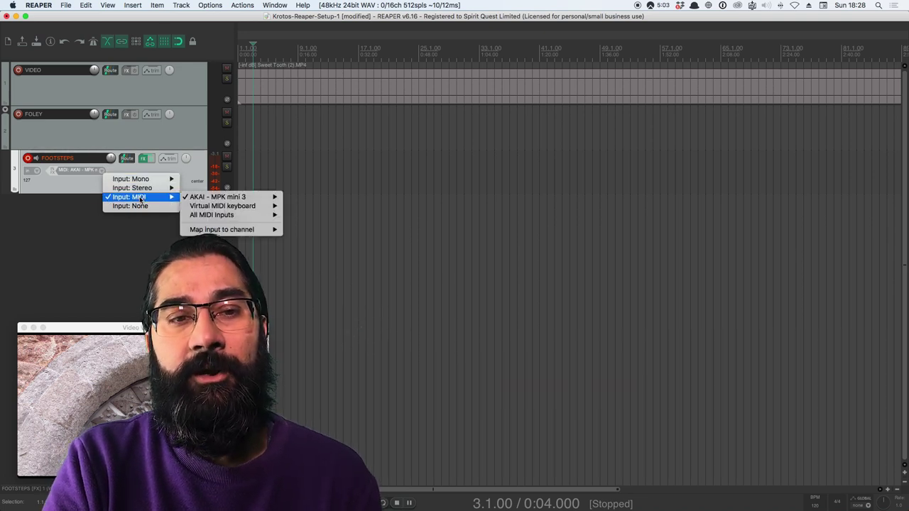
pyautogui.moveTo(210, 199)
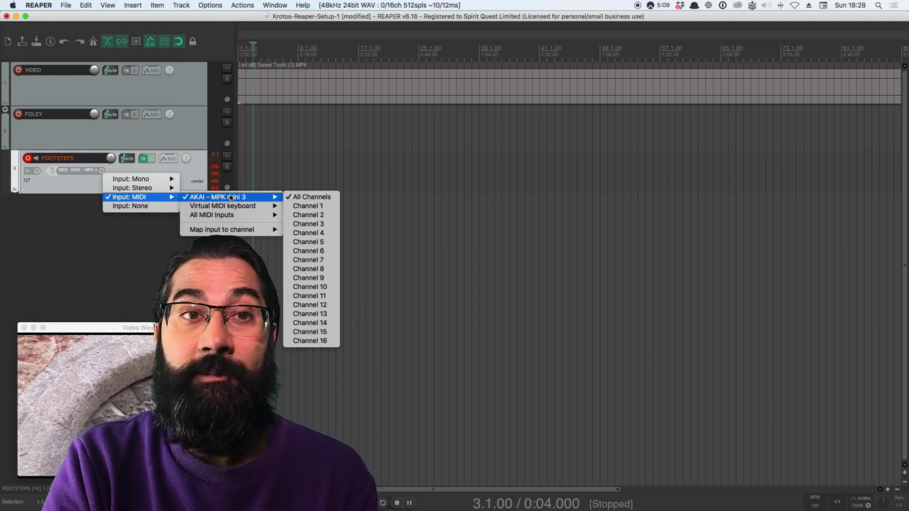
pyautogui.moveTo(234, 210)
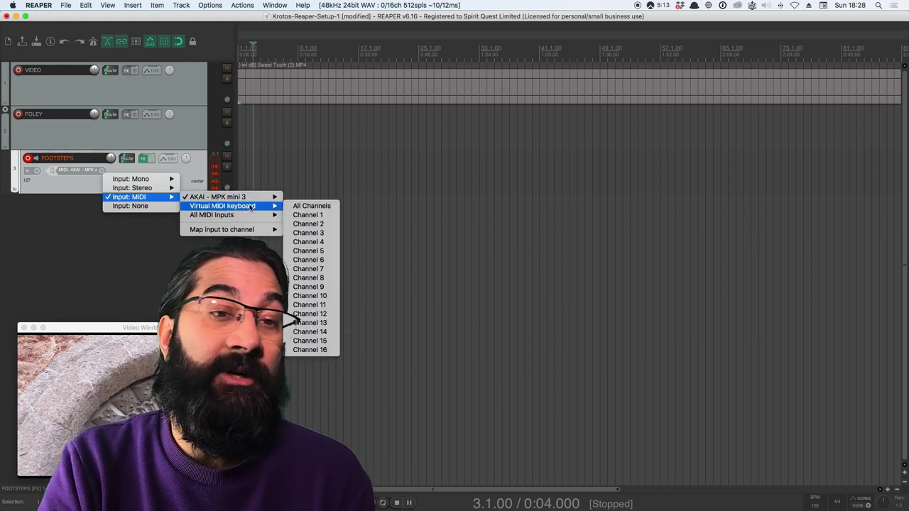
pyautogui.click(297, 206)
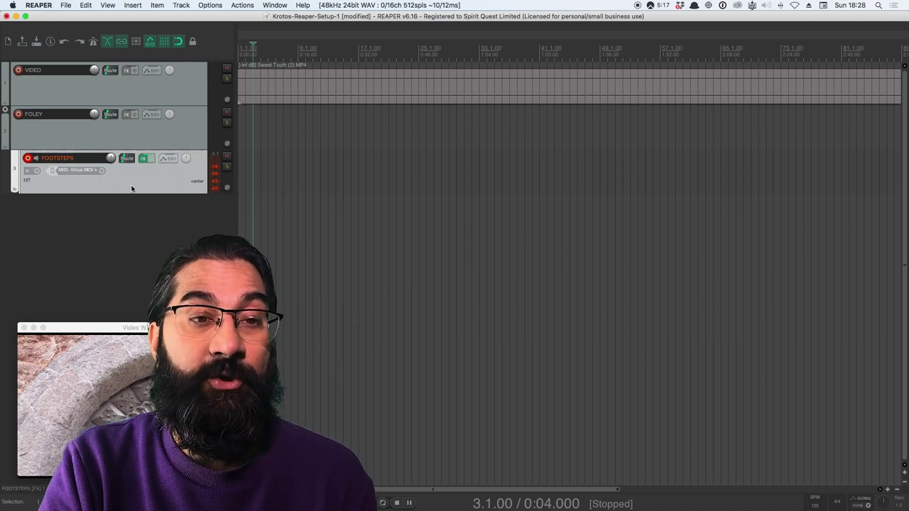
# - Show the Virtual MIDI keyboard, move it up-left, and play C4 to trigger a footstep
pyautogui.click(107, 5)
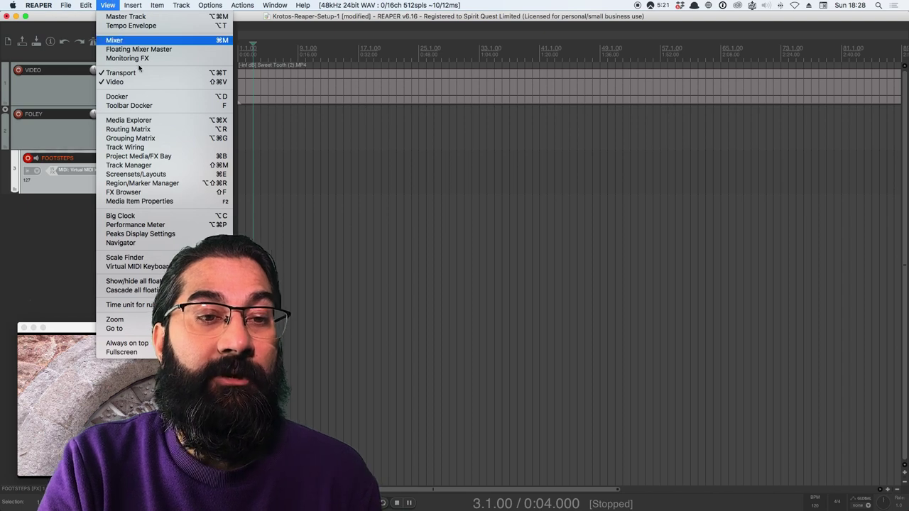
pyautogui.click(134, 267)
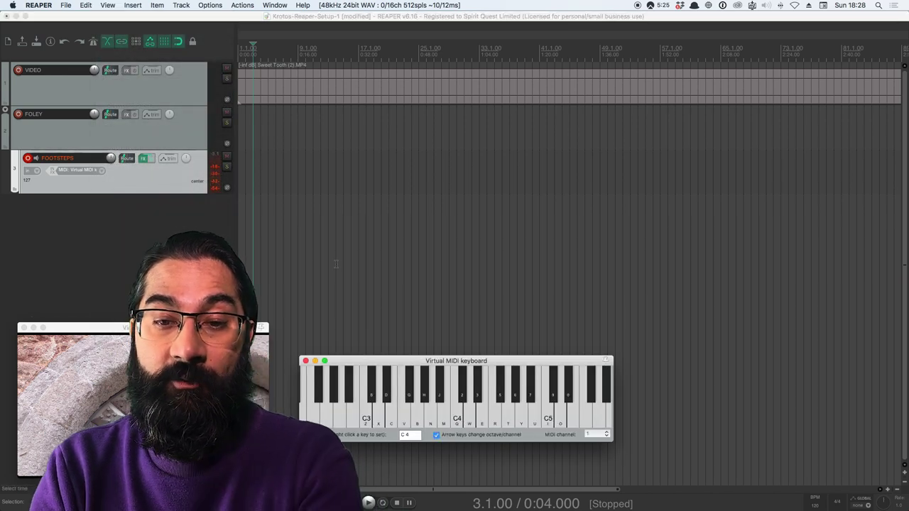
pyautogui.moveTo(439, 362); pyautogui.dragTo(385, 298)
pyautogui.click(402, 355)
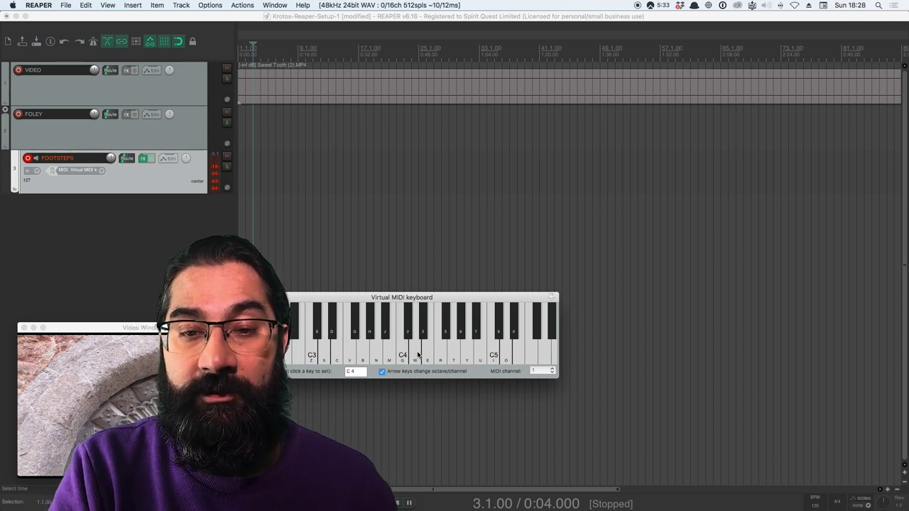
# - Play C4, D4, C5 and neighbouring keys repeatedly to audition the concrete trainer footsteps
pyautogui.click(491, 352)
pyautogui.click(491, 352)
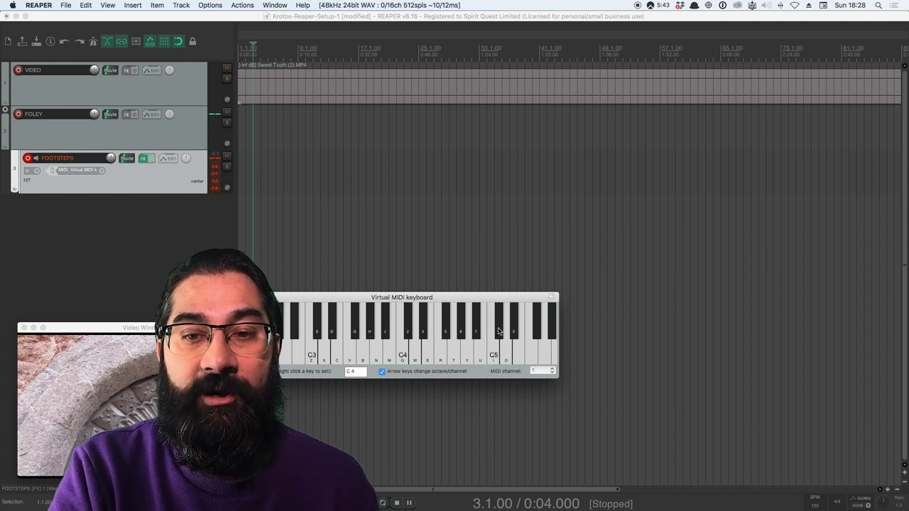
pyautogui.click(495, 353)
pyautogui.click(495, 354)
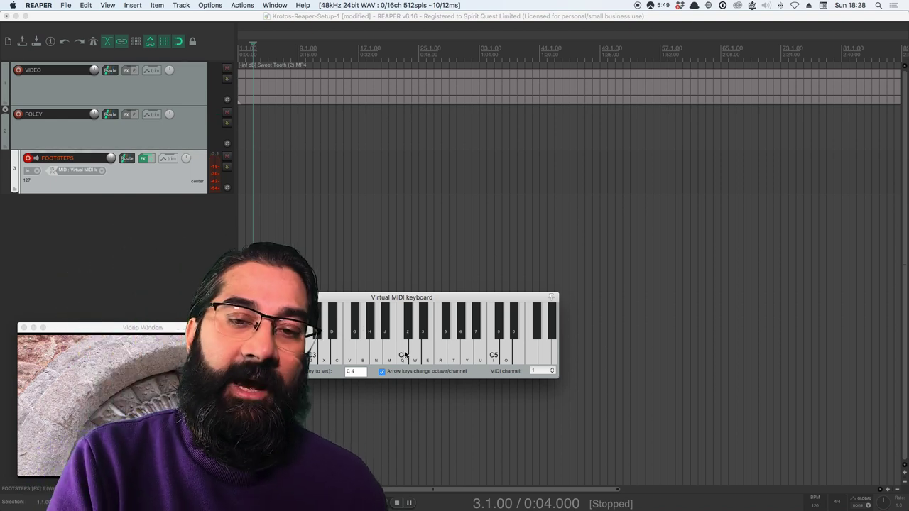
pyautogui.click(403, 353)
pyautogui.click(412, 346)
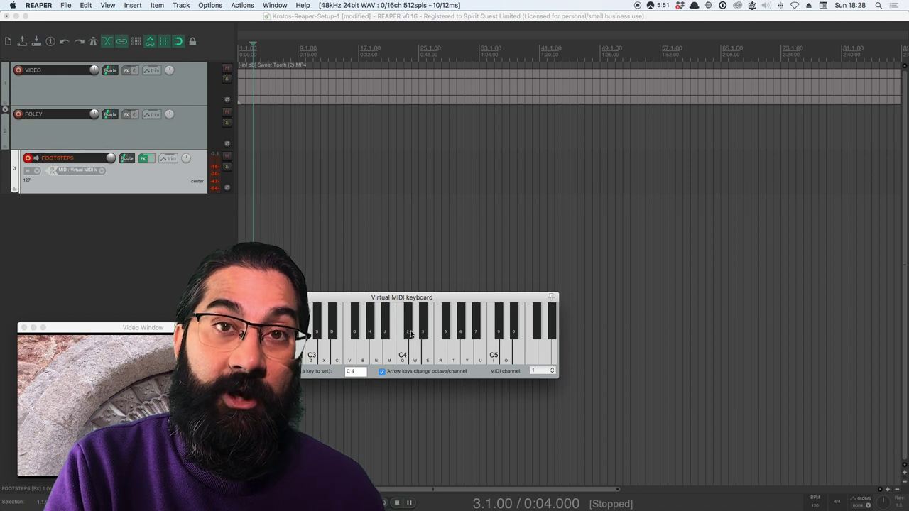
pyautogui.click(494, 355)
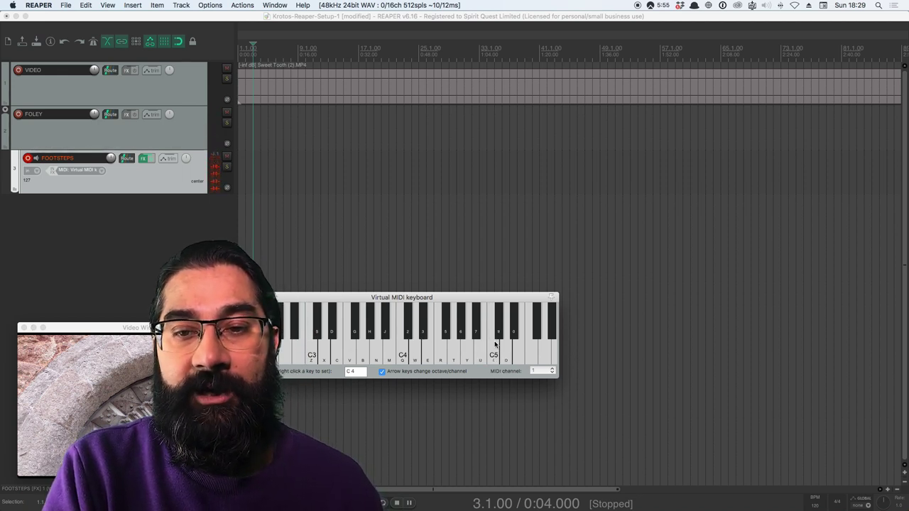
pyautogui.click(498, 347)
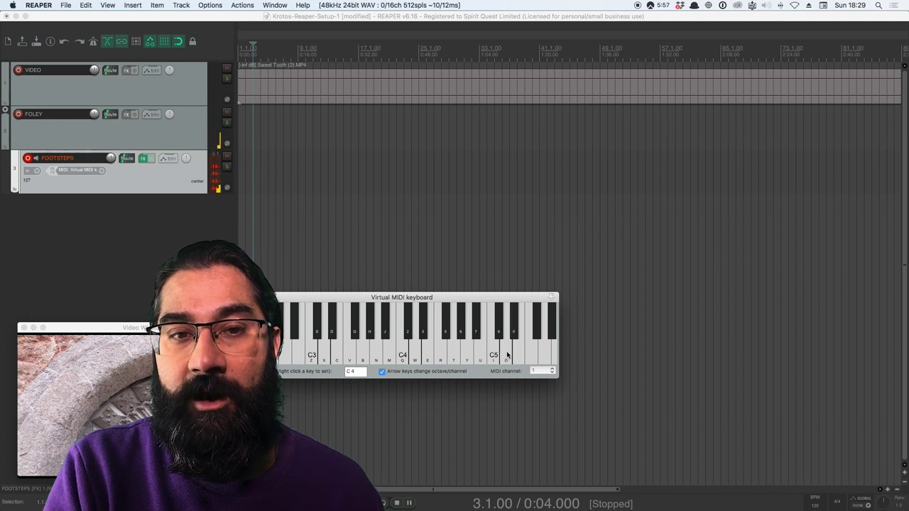
pyautogui.click(511, 335)
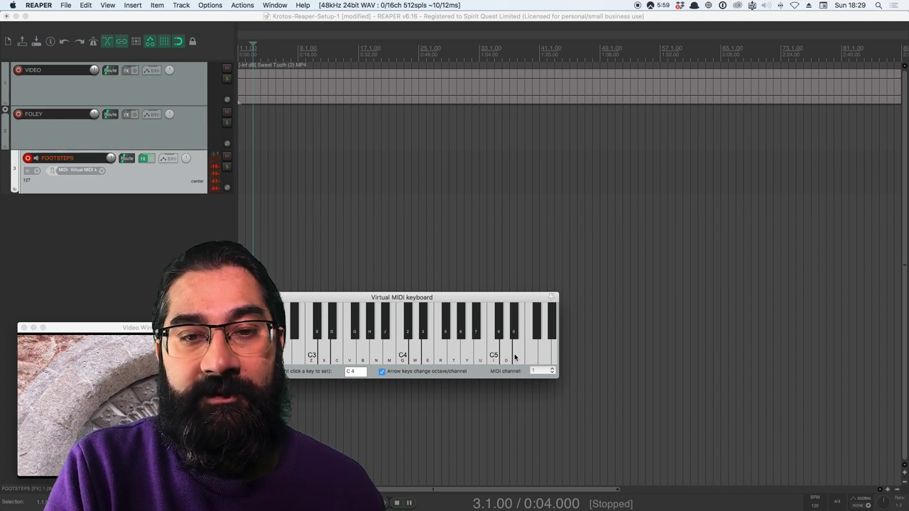
pyautogui.click(518, 357)
pyautogui.click(499, 326)
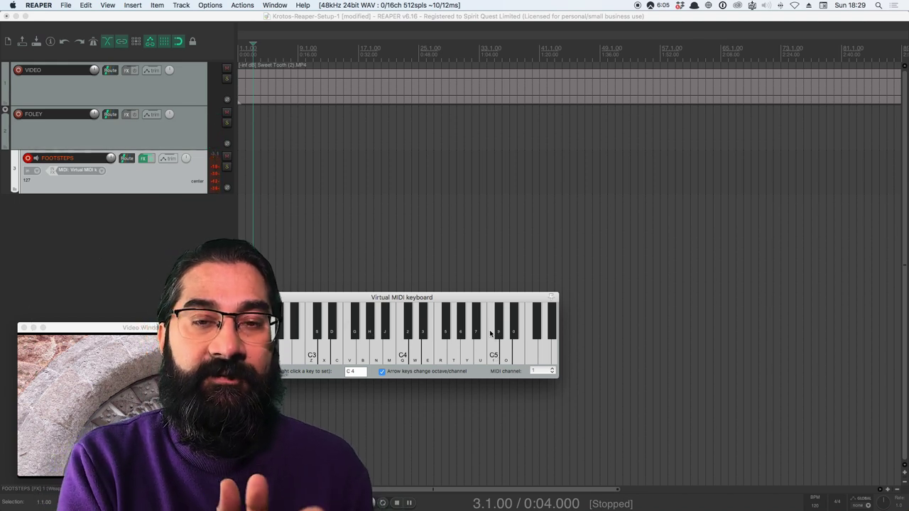
pyautogui.click(489, 334)
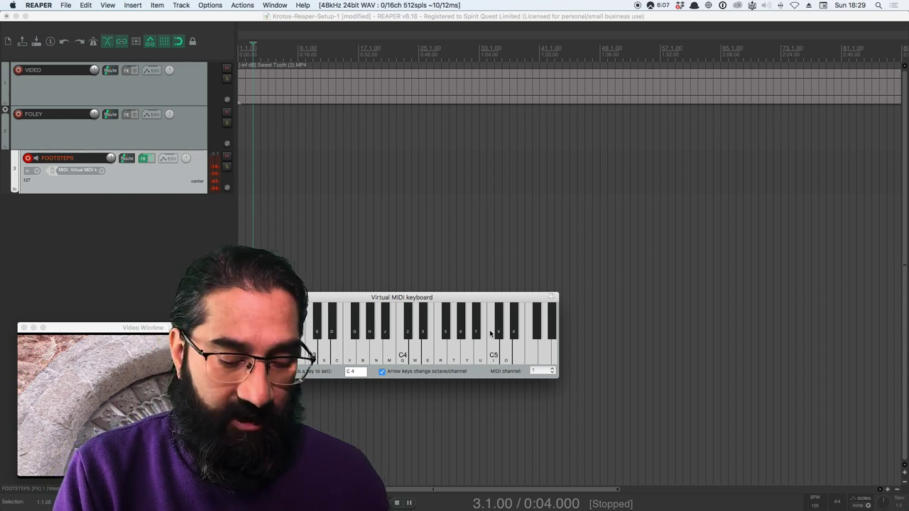
# - Move Weaponiser to the right and place the virtual keyboard above the video window
pyautogui.press('super+Tab')
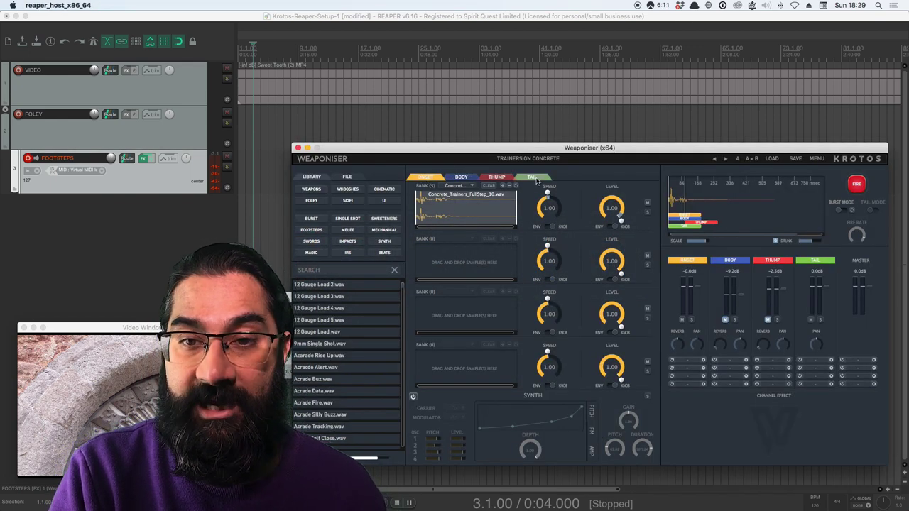
pyautogui.moveTo(524, 149); pyautogui.dragTo(590, 140)
pyautogui.click(296, 291)
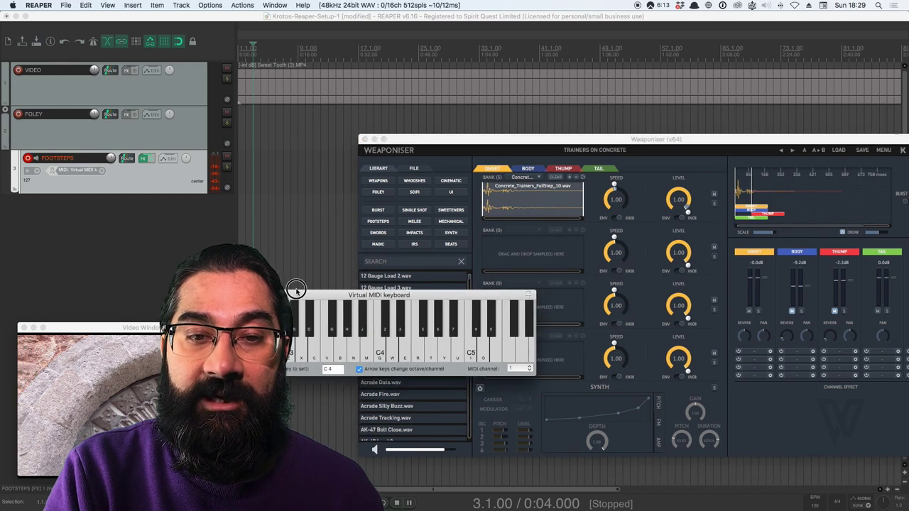
pyautogui.moveTo(296, 291); pyautogui.dragTo(92, 215)
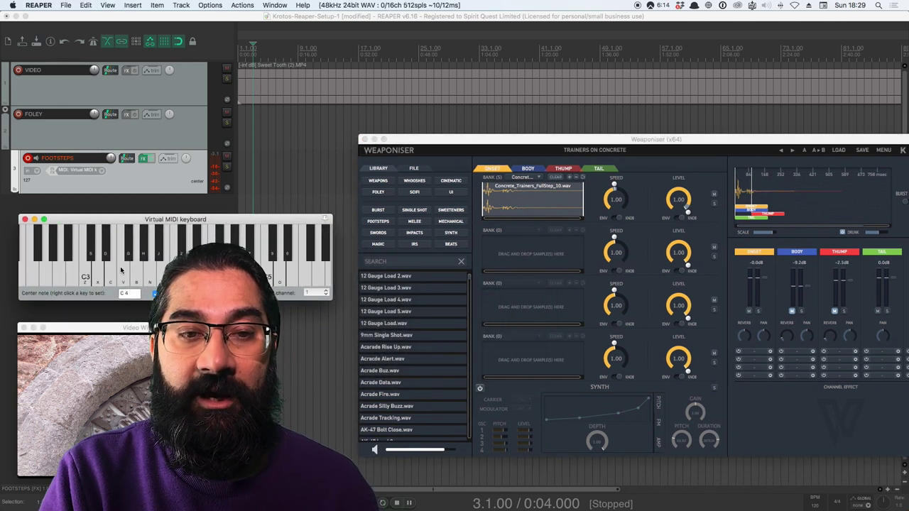
# - Play more keys to cycle the footstep samples back to FullStep_11, then open FOOTSTEPS' input menu
pyautogui.click(274, 253)
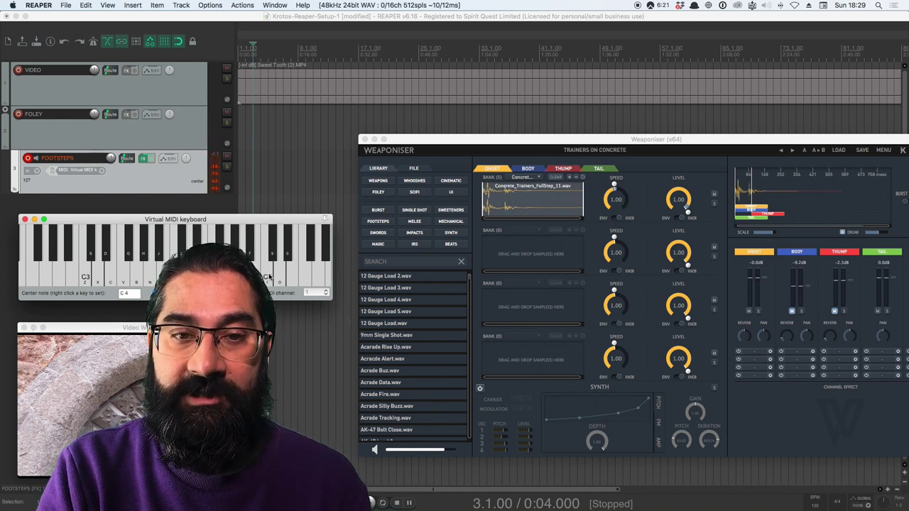
pyautogui.click(269, 277)
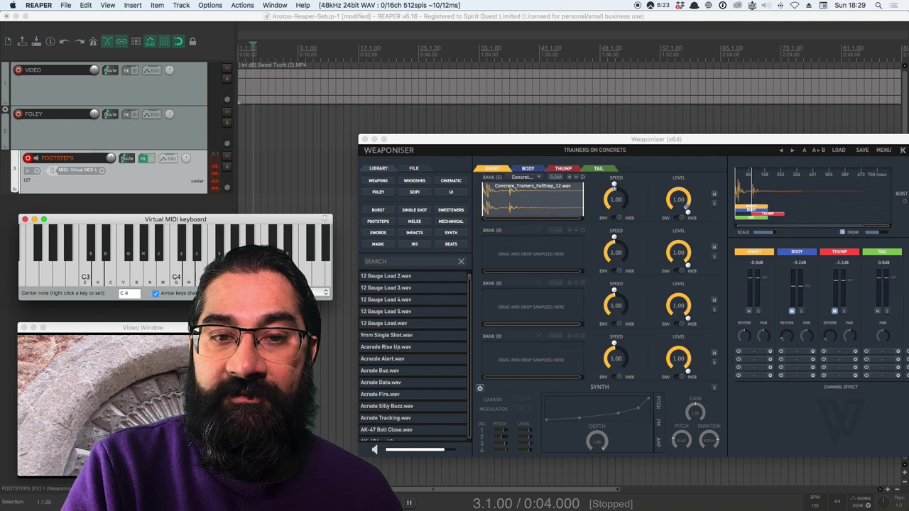
pyautogui.click(270, 262)
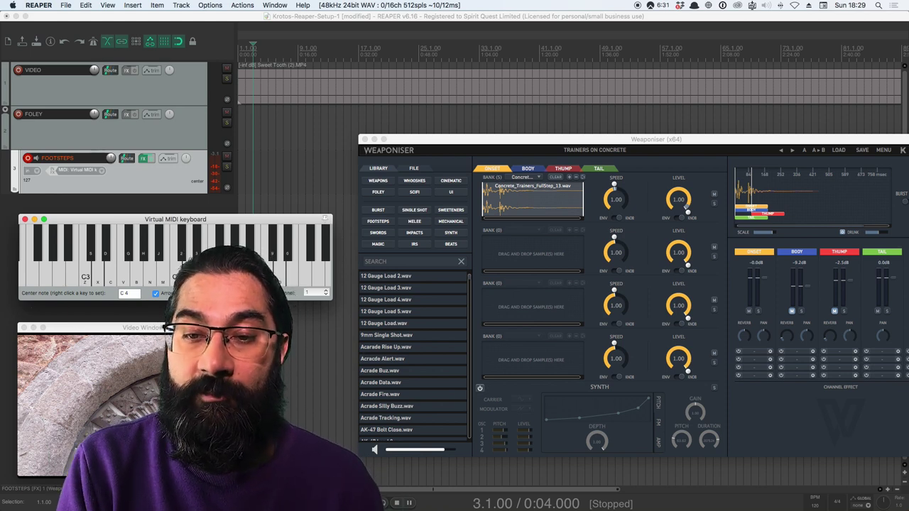
pyautogui.click(273, 280)
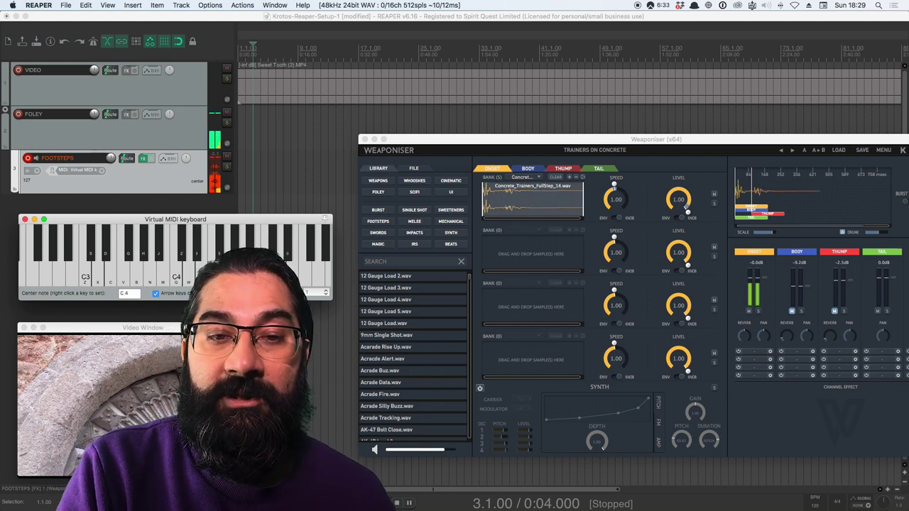
pyautogui.click(274, 250)
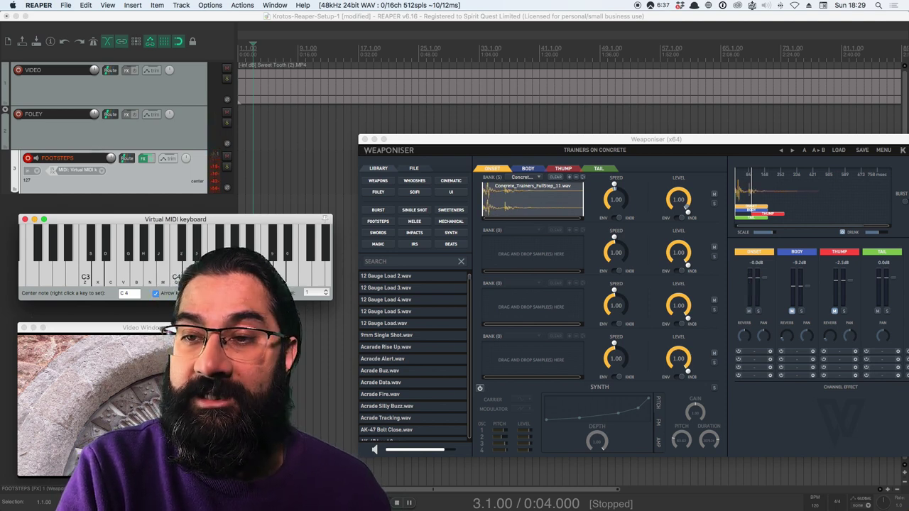
pyautogui.click(290, 254)
pyautogui.click(289, 254)
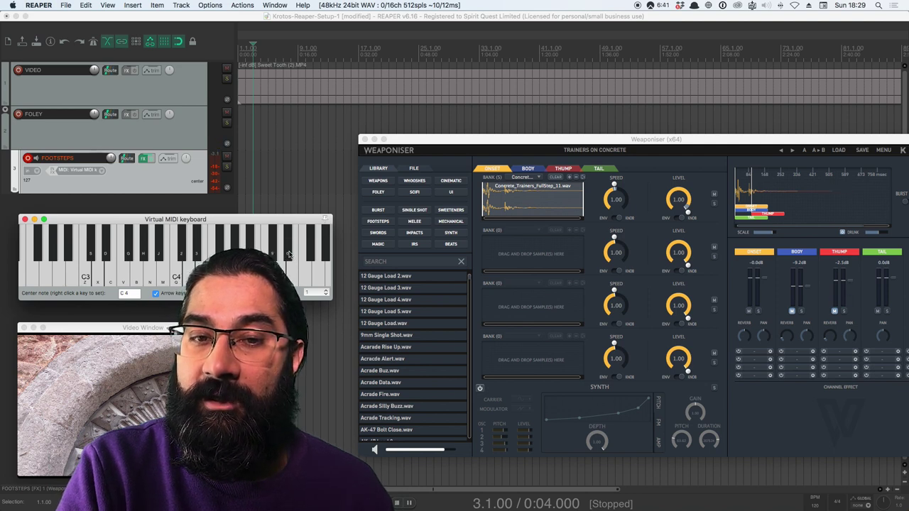
pyautogui.click(289, 254)
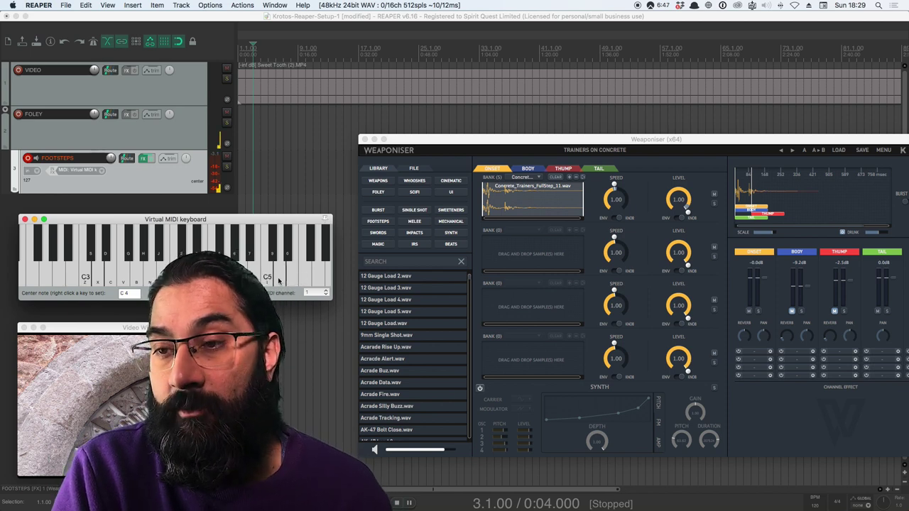
pyautogui.click(279, 280)
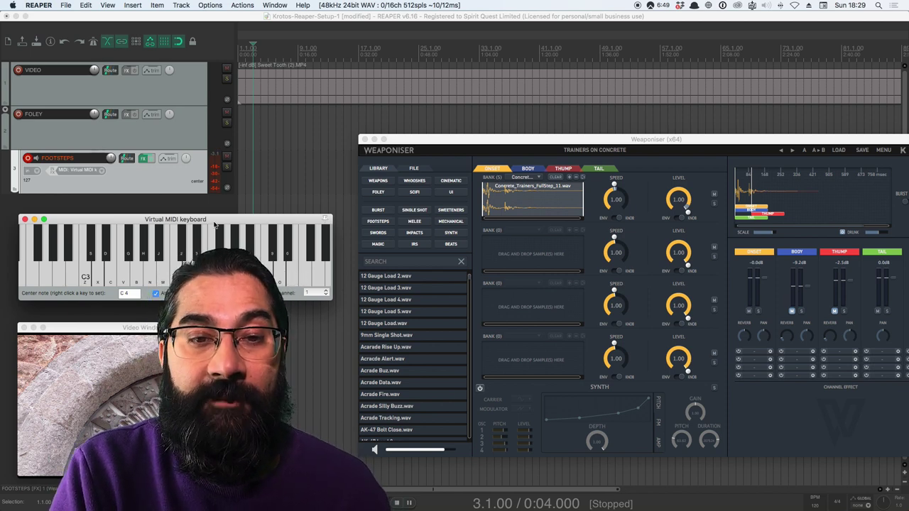
pyautogui.click(99, 178)
# - Set FOOTSTEPS input to MIDI > AKAI - MPK mini 3 > All Channels and close the virtual keyboard
pyautogui.moveTo(128, 194)
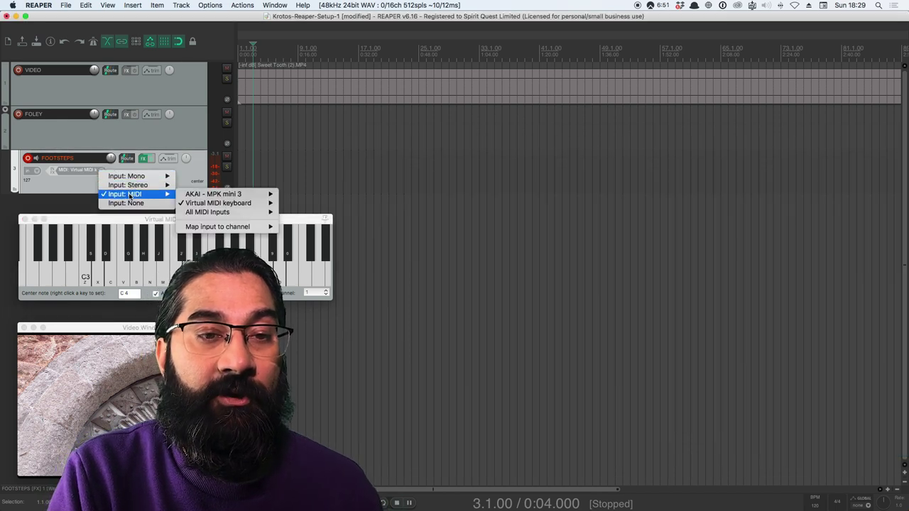
pyautogui.moveTo(200, 196)
pyautogui.click(305, 194)
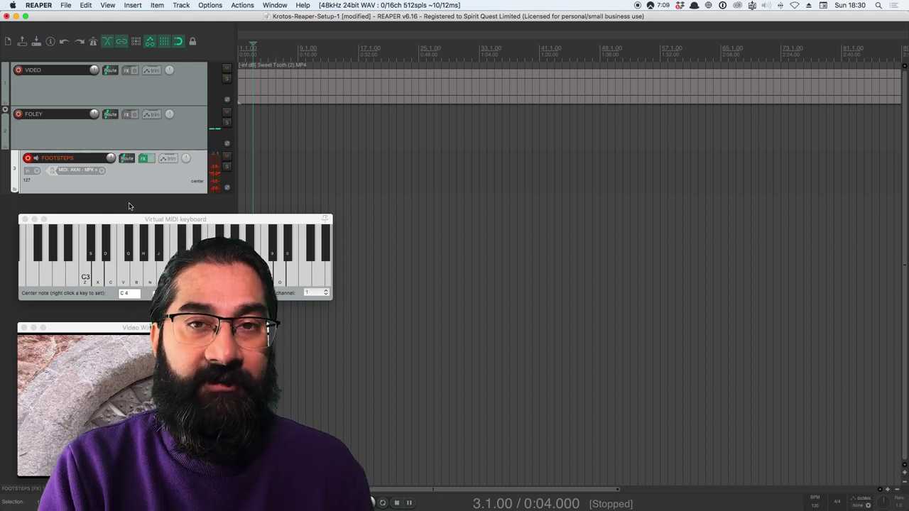
pyautogui.click(24, 219)
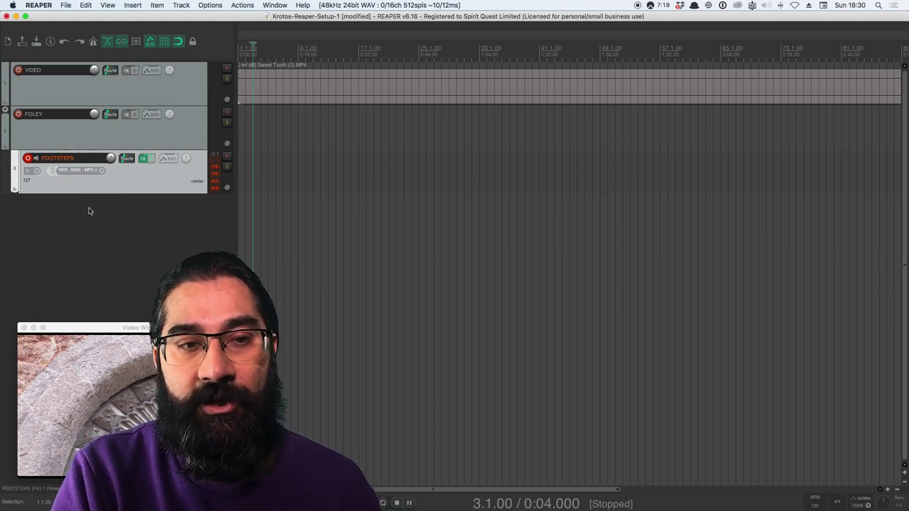
# - Insert VSTi: Weaponiser (x64) (Krotos) on a new track, close its FX chain, and reposition the plugin window
pyautogui.click(133, 5)
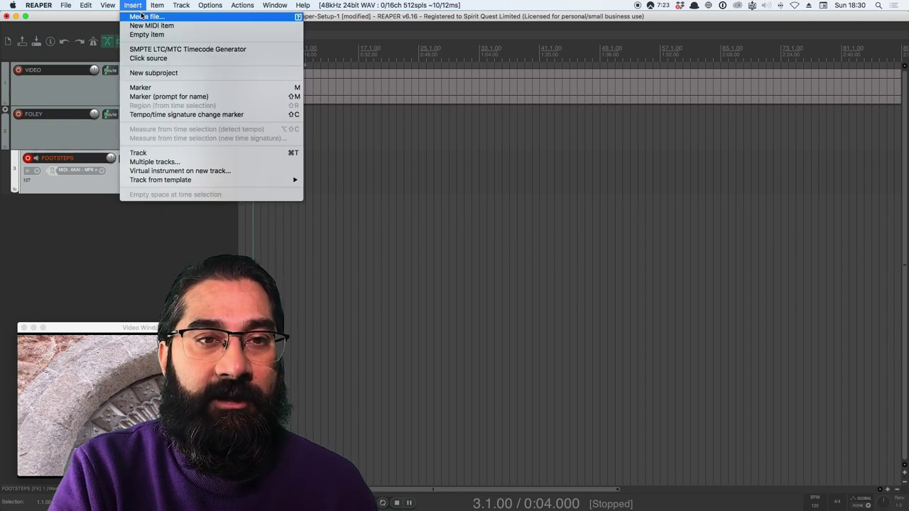
pyautogui.moveTo(176, 4)
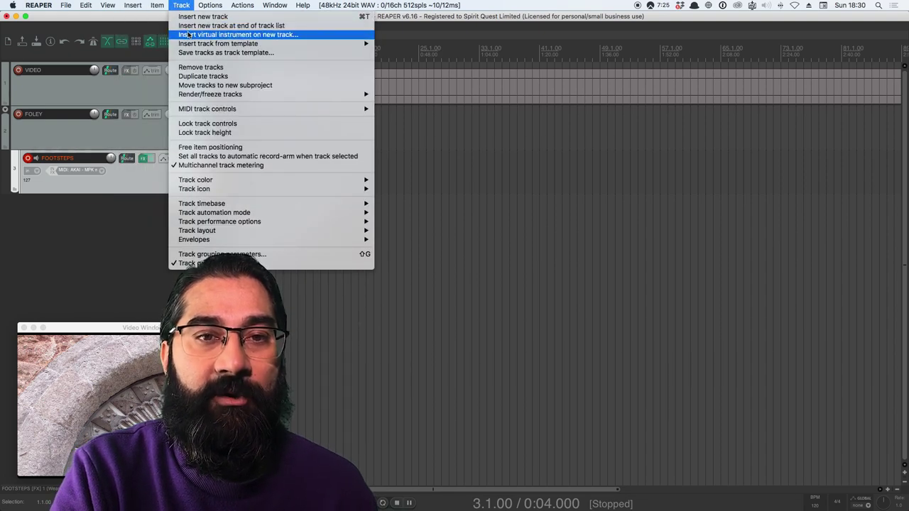
pyautogui.click(188, 35)
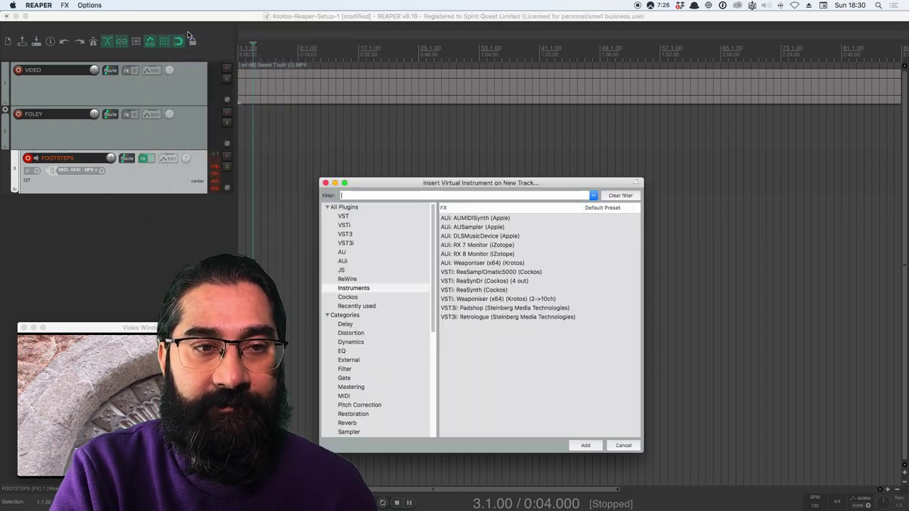
pyautogui.click(502, 300)
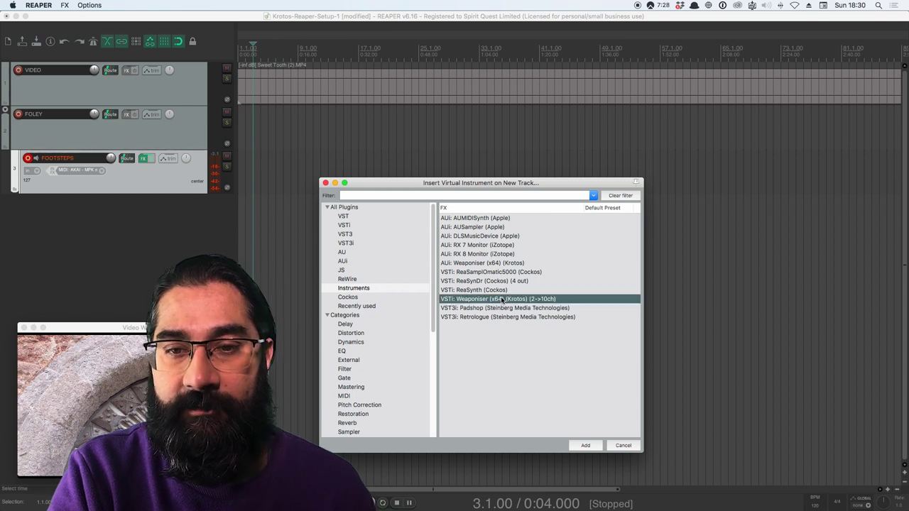
pyautogui.click(591, 445)
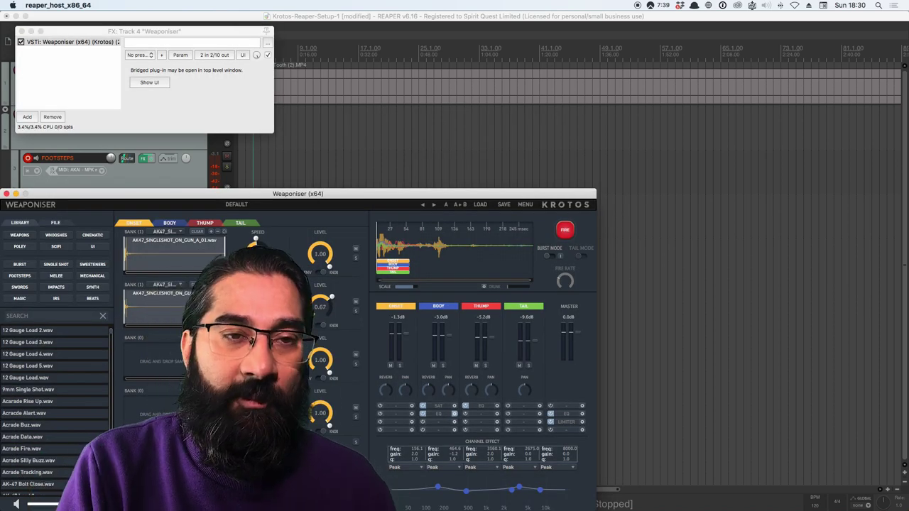
pyautogui.click(21, 32)
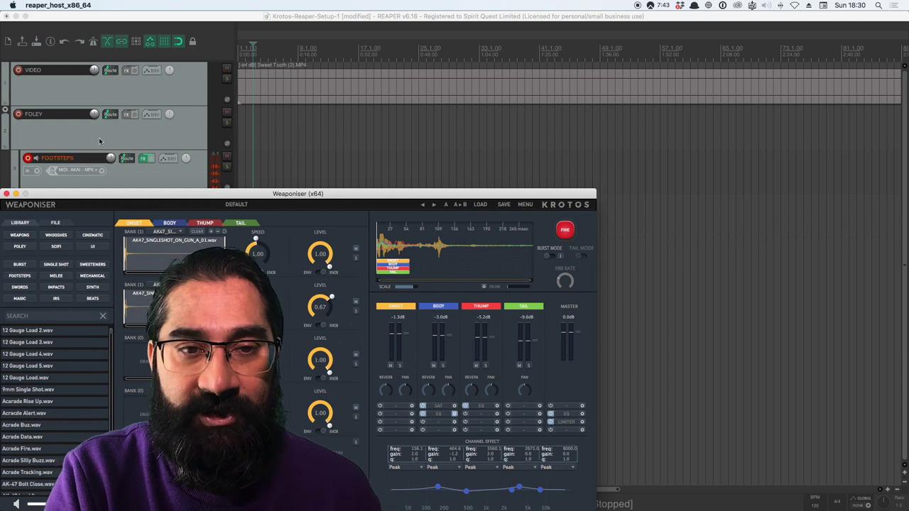
pyautogui.moveTo(97, 196); pyautogui.dragTo(393, 136)
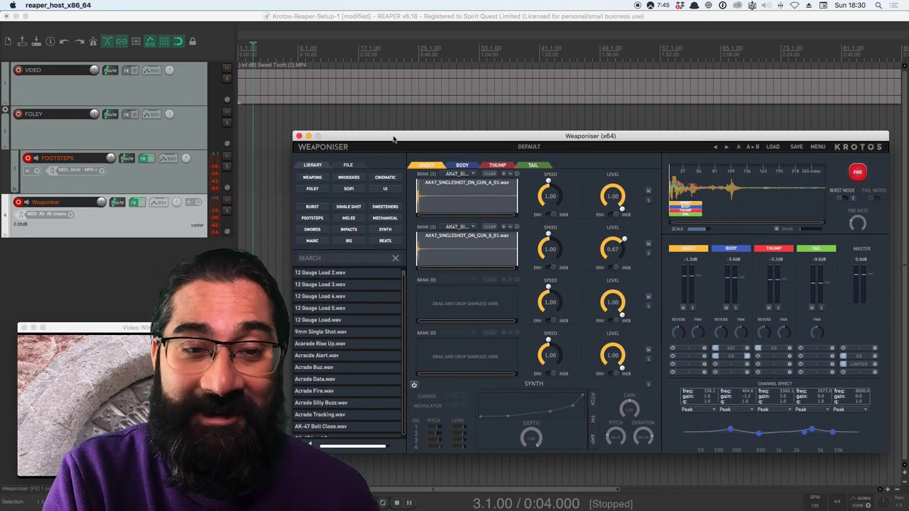
# - Disarm FOOTSTEPS and confirm the Weaponiser track still takes input from all MIDI
pyautogui.click(88, 235)
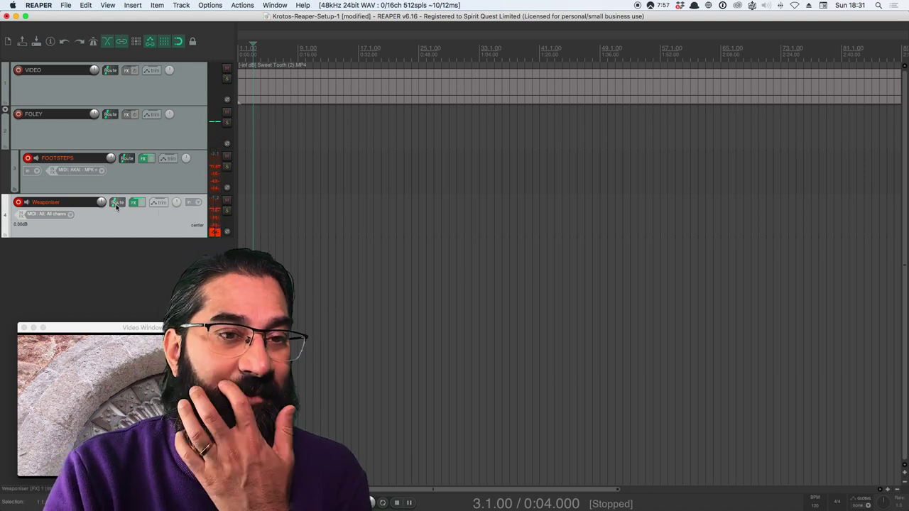
pyautogui.click(29, 158)
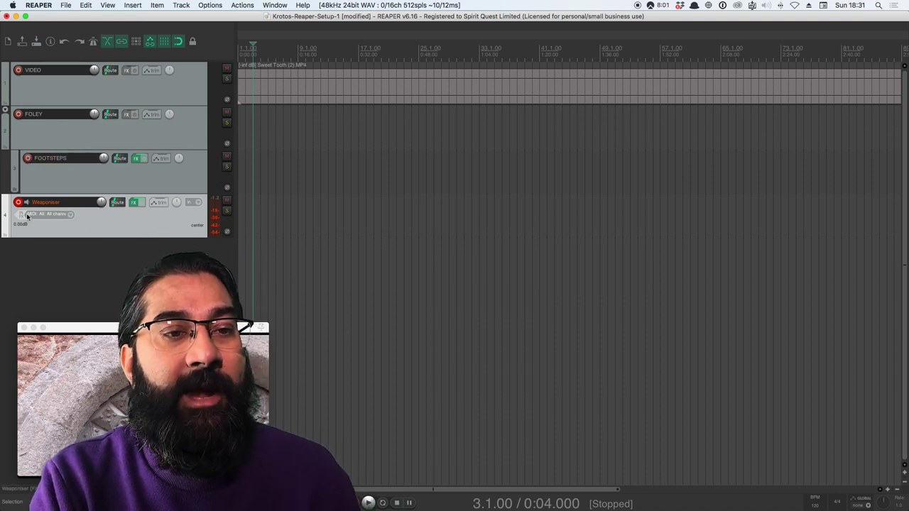
pyautogui.click(72, 218)
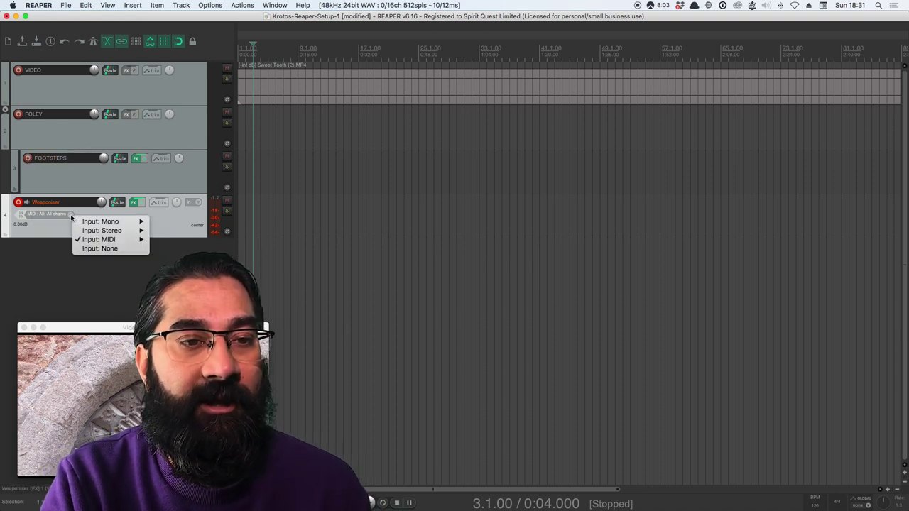
pyautogui.moveTo(105, 240)
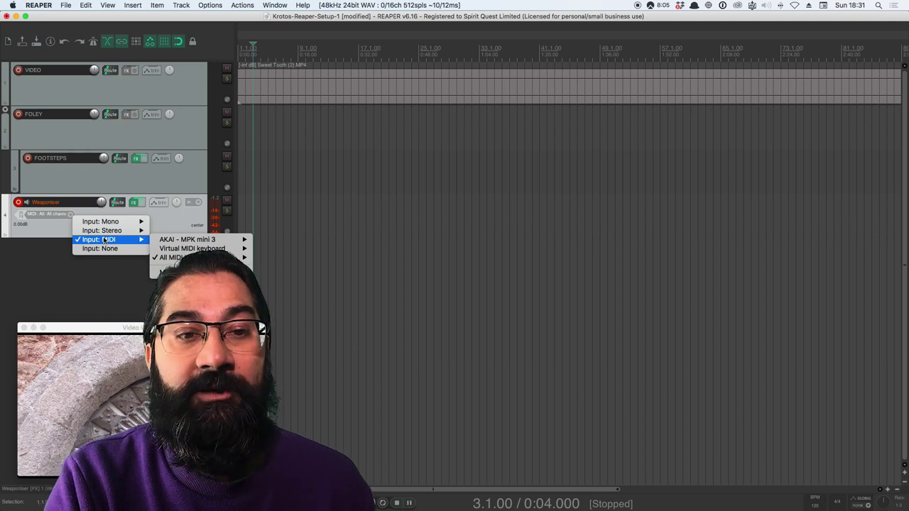
pyautogui.press('Escape')
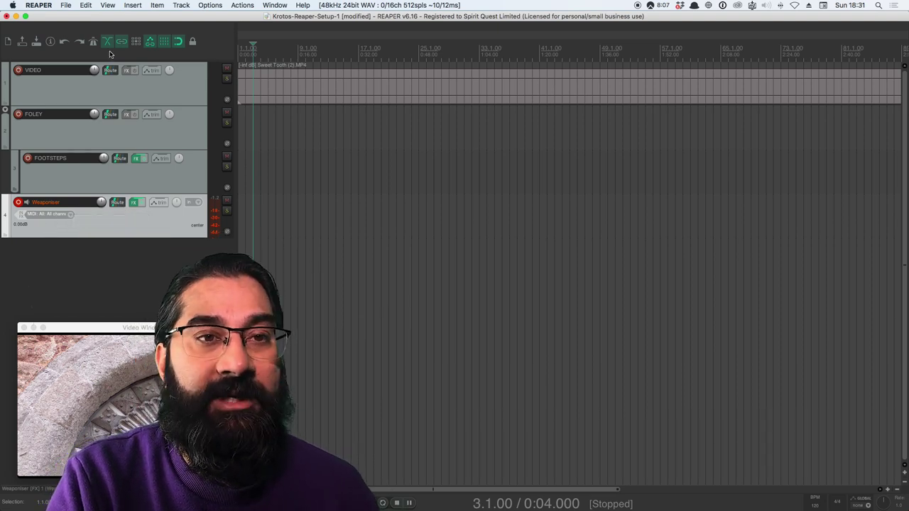
pyautogui.click(132, 5)
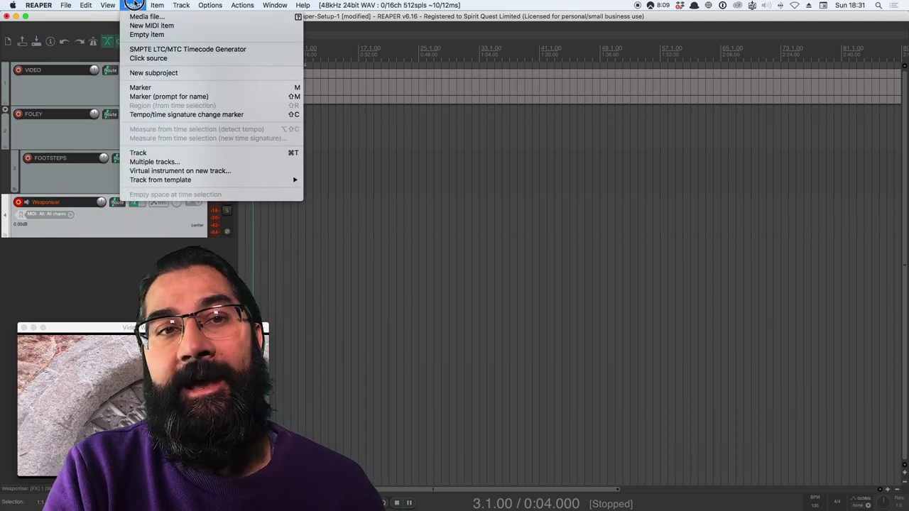
pyautogui.moveTo(108, 5)
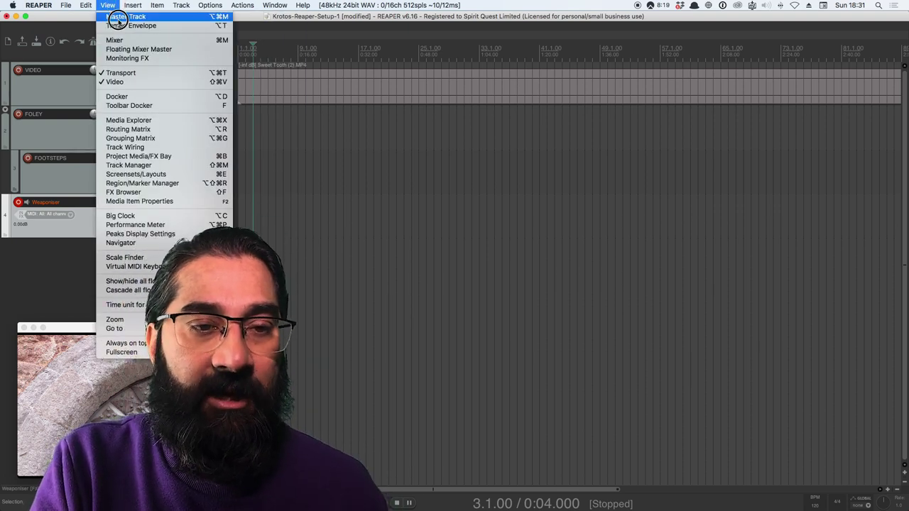
pyautogui.click(138, 266)
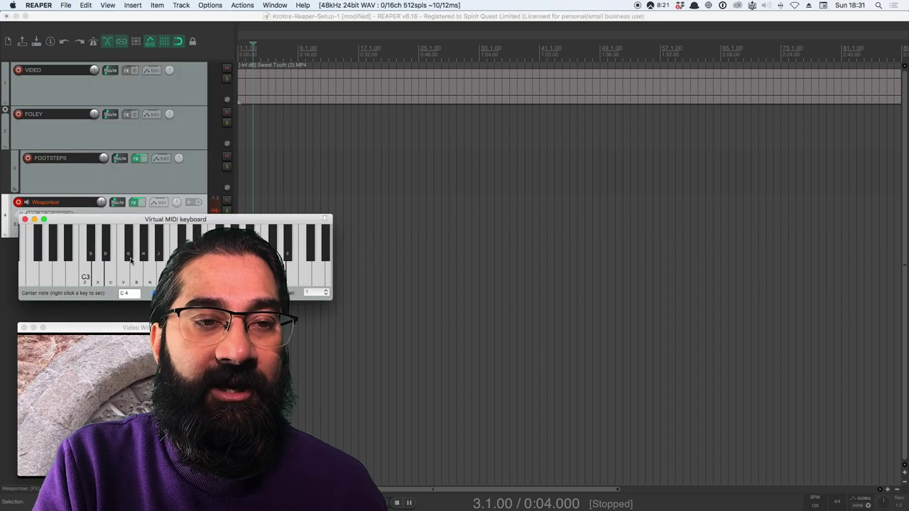
pyautogui.moveTo(171, 207); pyautogui.dragTo(476, 313)
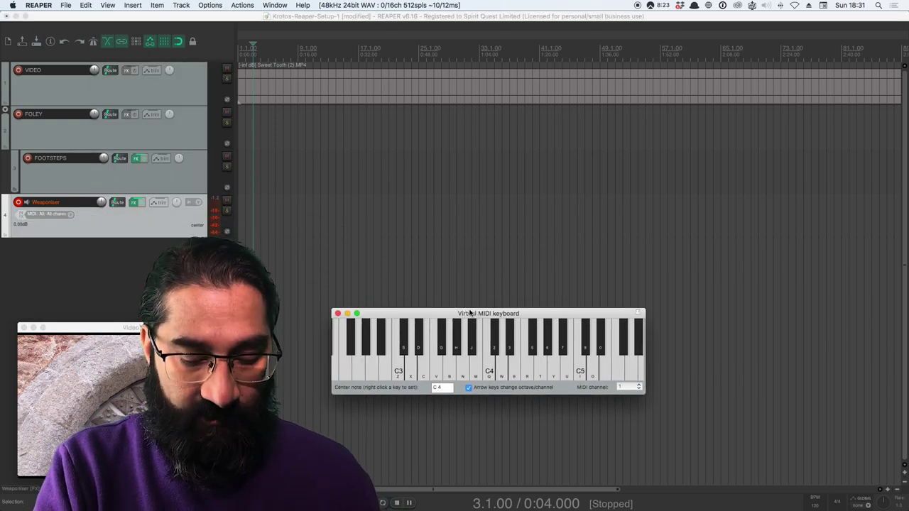
pyautogui.click(582, 370)
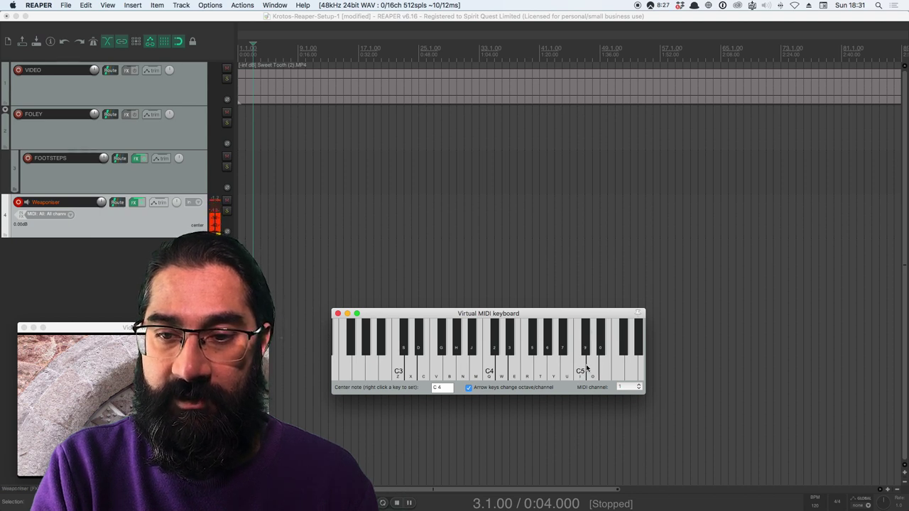
pyautogui.click(580, 372)
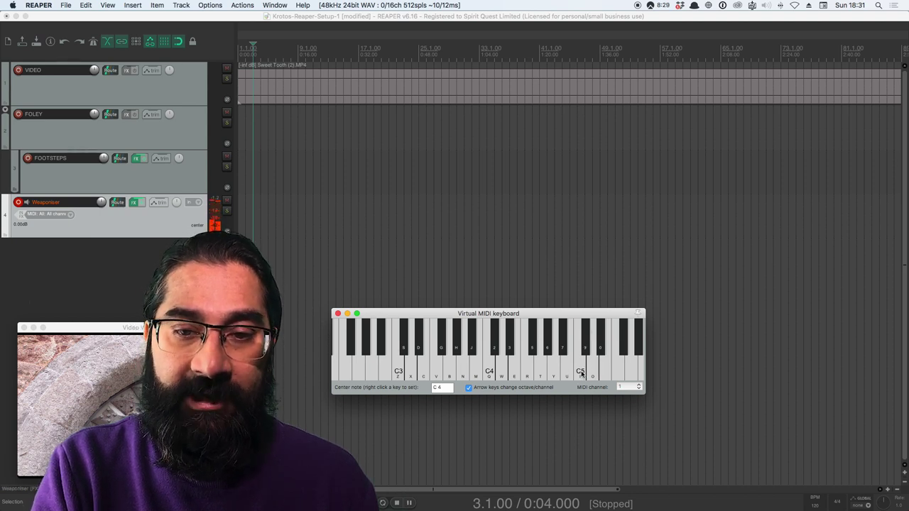
pyautogui.click(581, 372)
pyautogui.click(579, 370)
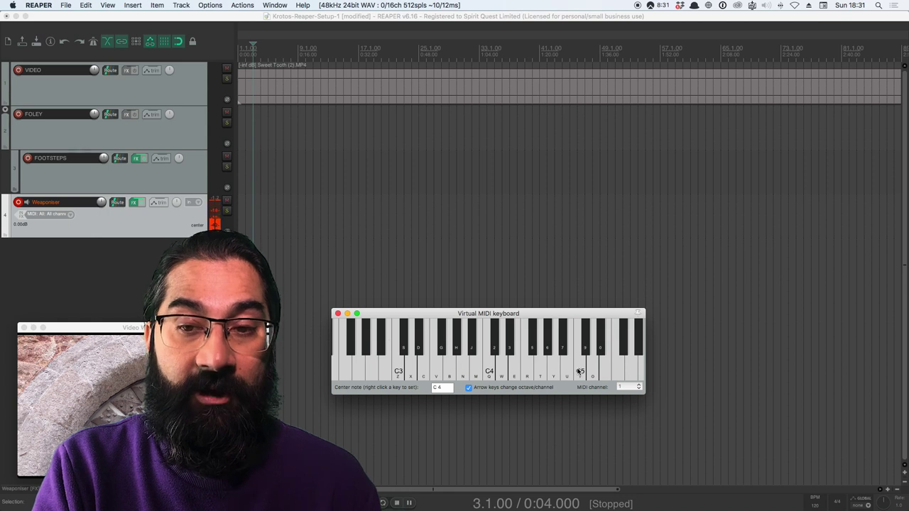
pyautogui.click(579, 370)
pyautogui.click(579, 370)
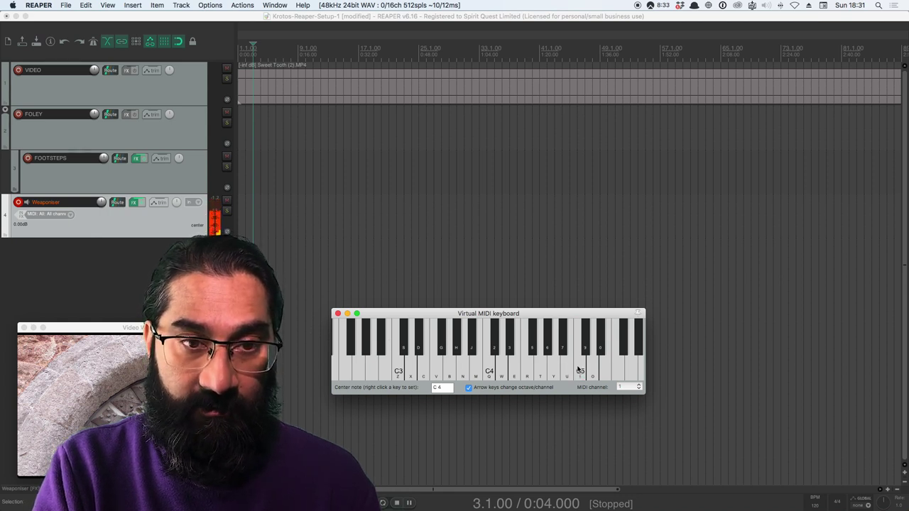
pyautogui.click(579, 370)
pyautogui.click(577, 368)
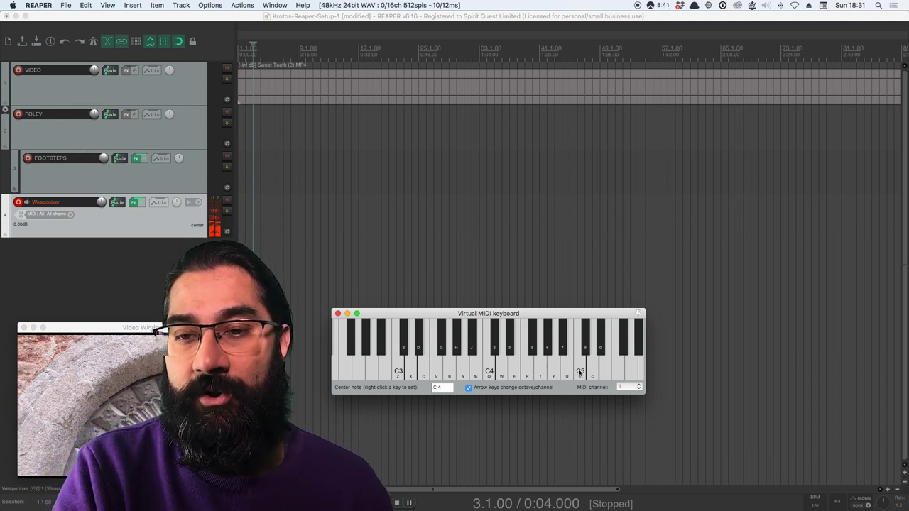
pyautogui.click(338, 313)
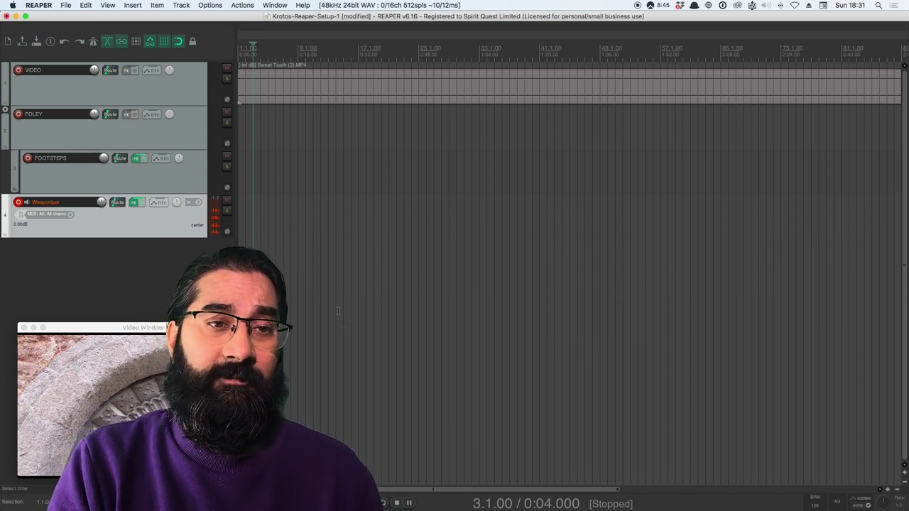
# - Disarm the Weaponiser track and rename it FOOTESTEP
pyautogui.click(130, 219)
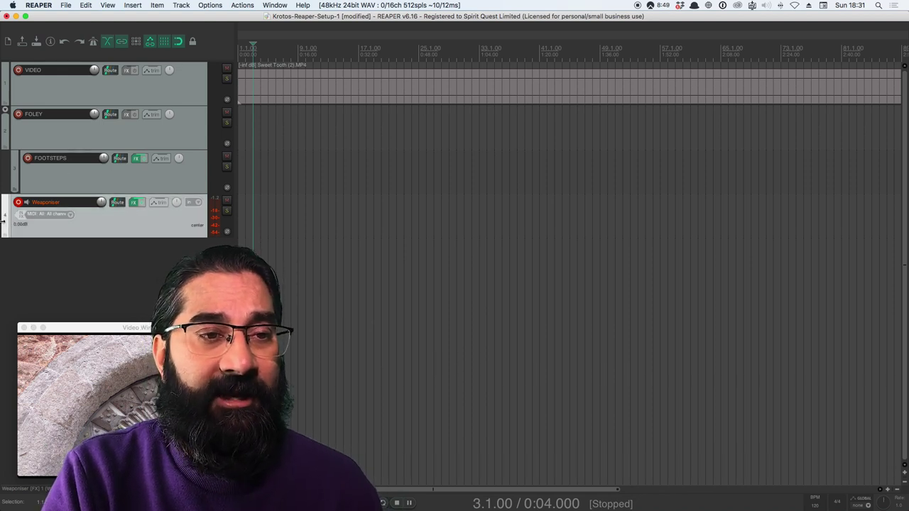
pyautogui.click(19, 202)
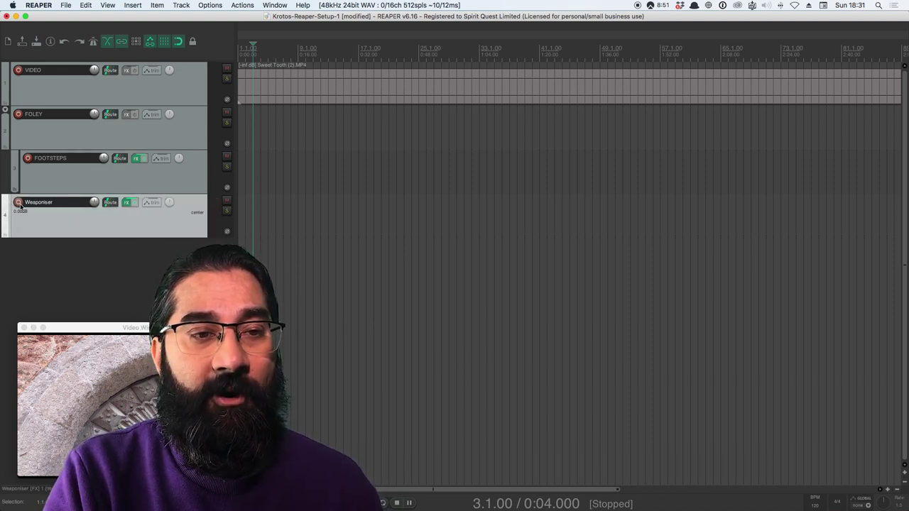
pyautogui.doubleClick(56, 204)
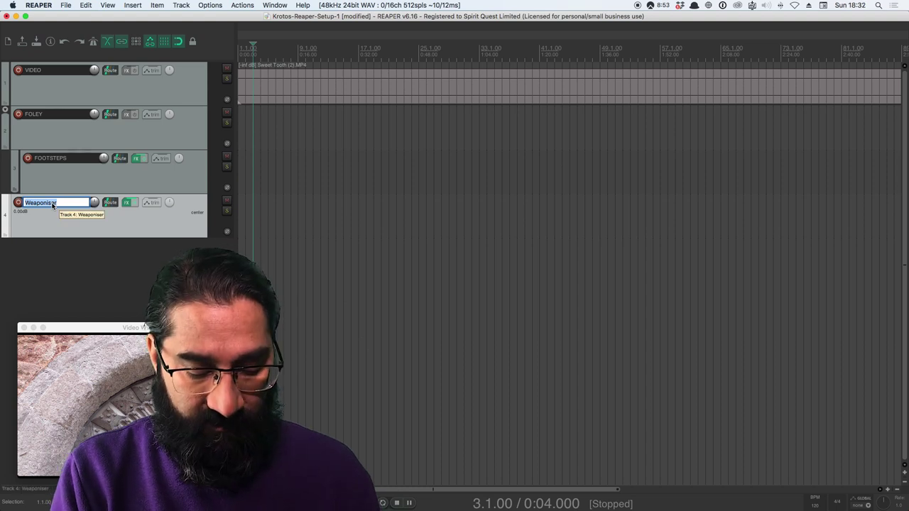
pyautogui.write('FOOTESTEP')
pyautogui.press('Return')
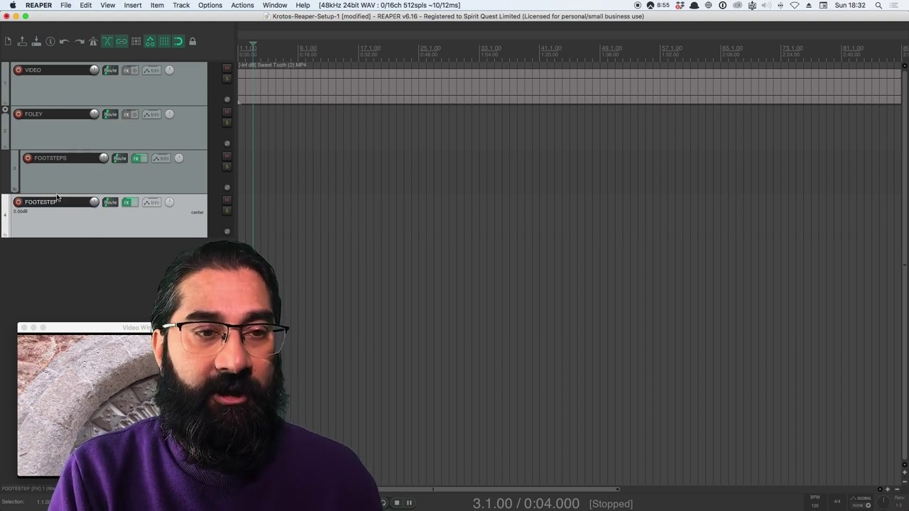
# - Move FOOTESTEP above FOOTSTEPS, toggle both tracks' record-arm, and briefly play the project
pyautogui.moveTo(3, 225); pyautogui.dragTo(84, 182)
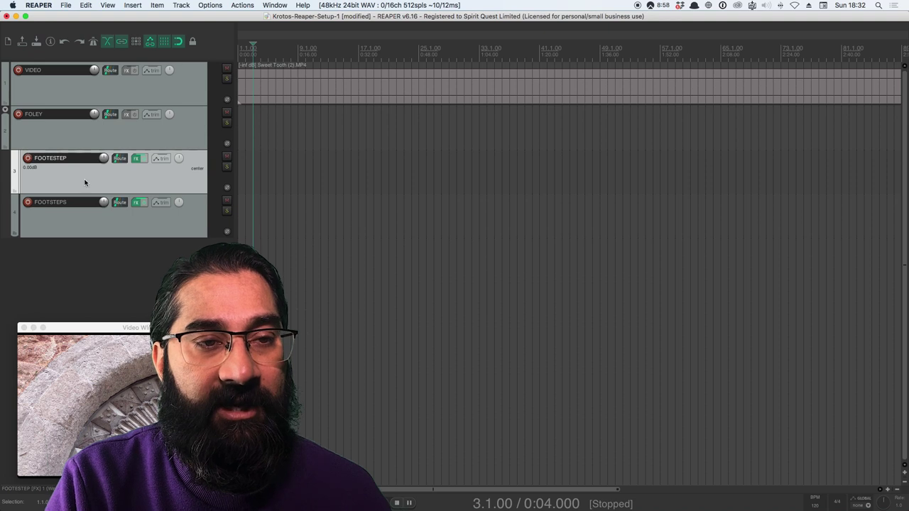
pyautogui.click(27, 157)
pyautogui.click(28, 202)
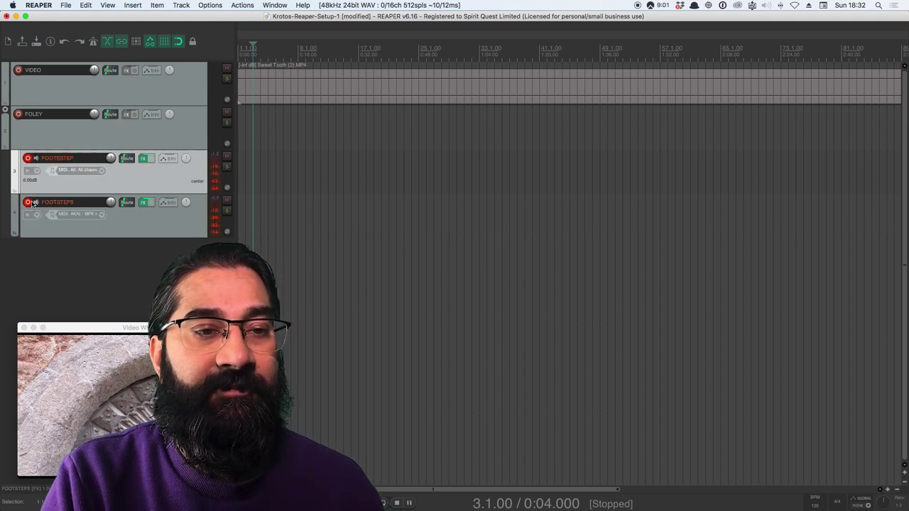
pyautogui.click(27, 158)
pyautogui.click(29, 202)
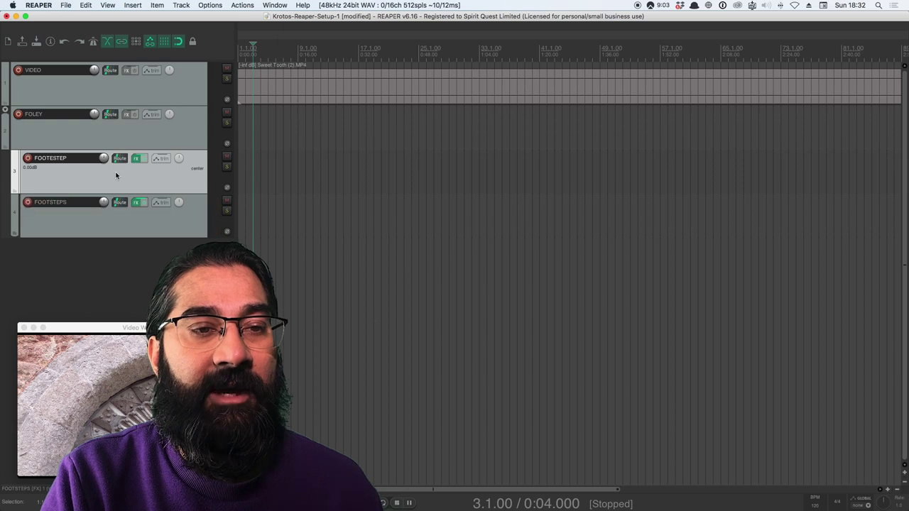
pyautogui.press('space')
pyautogui.press('space')
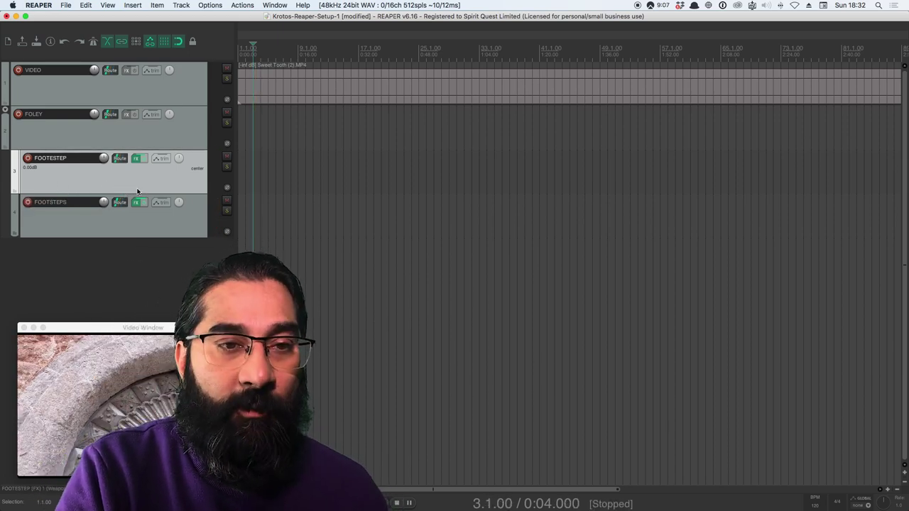
# - Remove the FOOTESTEP track and arm FOOTSTEPS for recording
pyautogui.rightClick(98, 180)
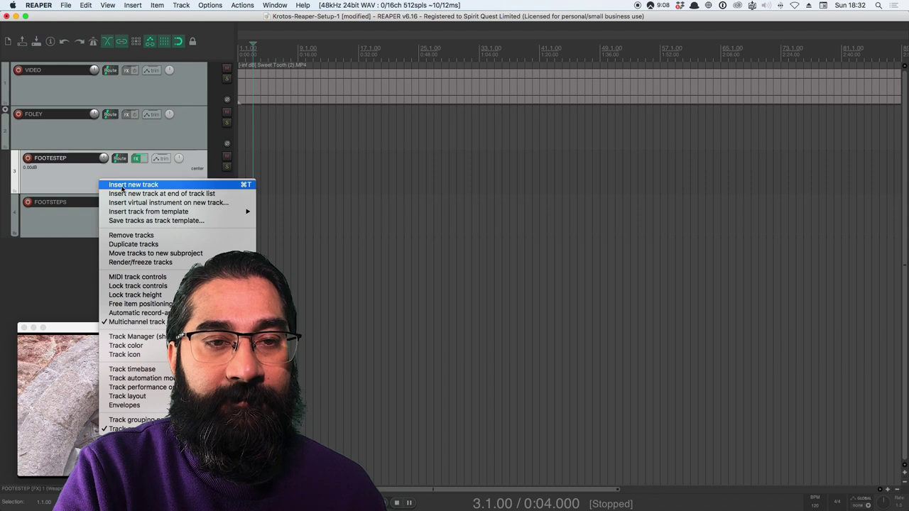
pyautogui.click(155, 237)
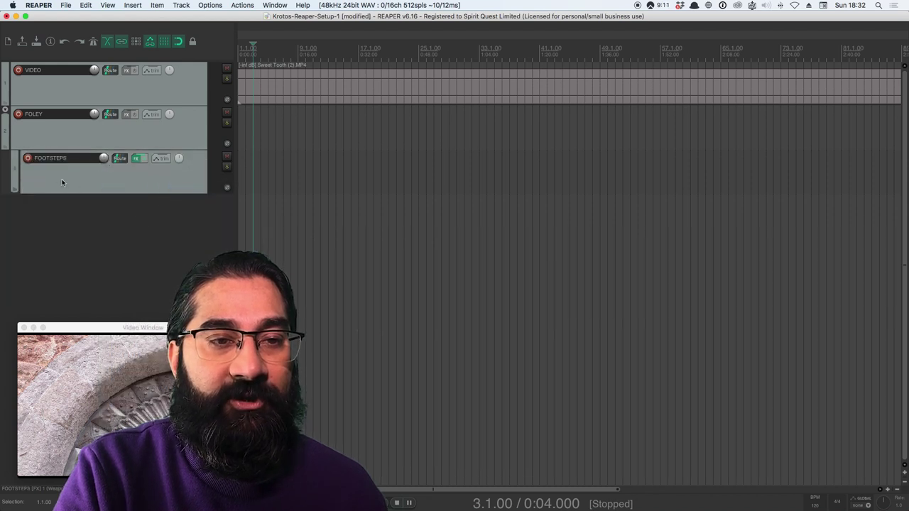
pyautogui.click(28, 158)
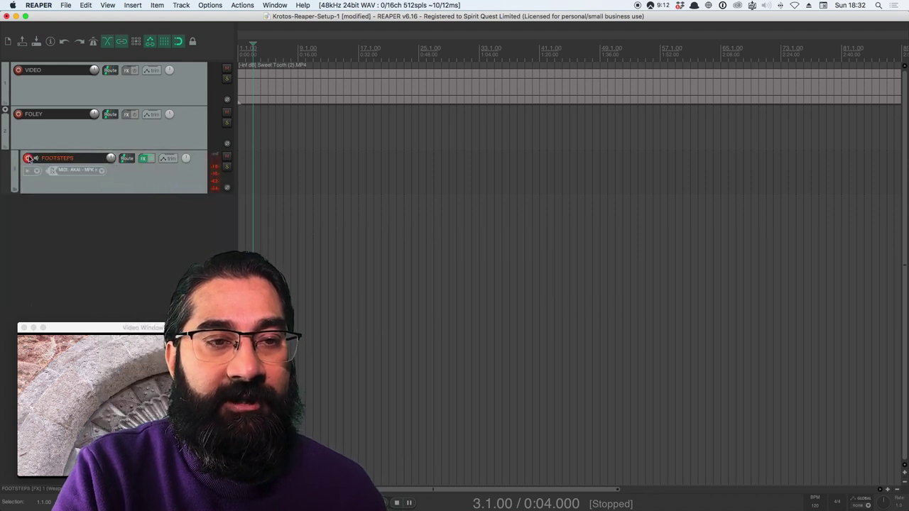
# - Set the FOOTSTEPS input to MIDI, All MIDI Inputs, All Channels
pyautogui.click(106, 174)
pyautogui.moveTo(145, 197)
pyautogui.moveTo(263, 214)
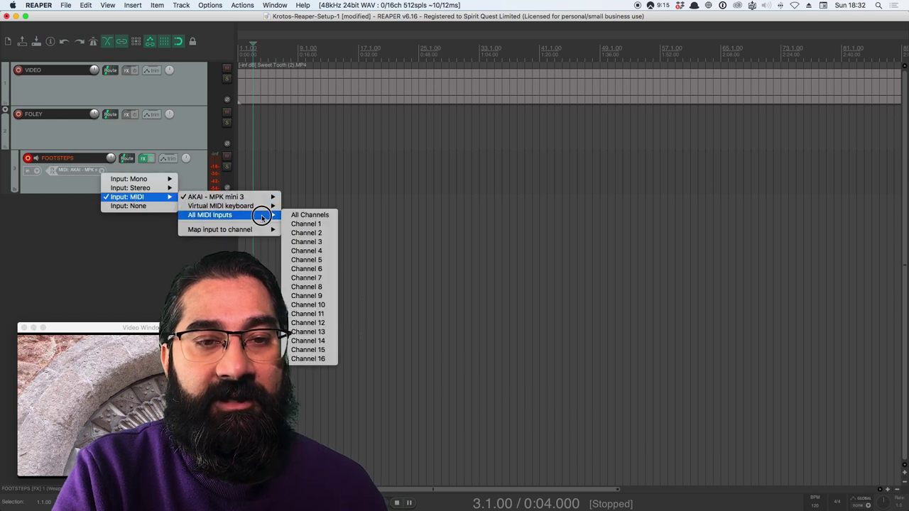
pyautogui.click(301, 210)
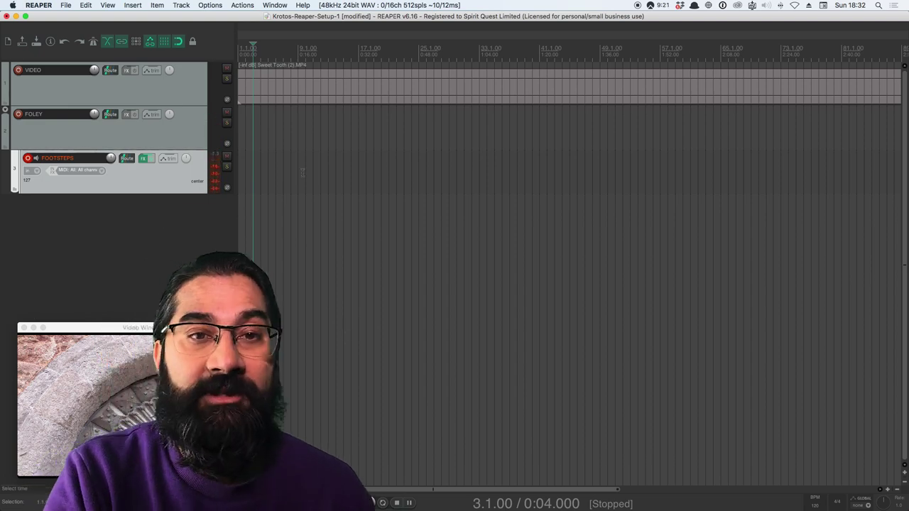
pyautogui.press('super+Tab')
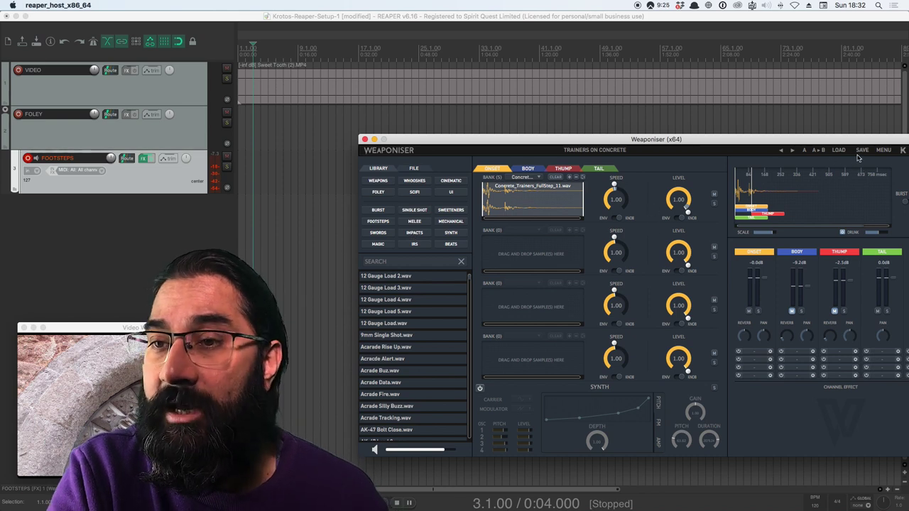
# - Search the Footsteps category for 'boot' and audition Gravel_Boots_FullStep_01 and FullStep_02
pyautogui.moveTo(672, 138); pyautogui.dragTo(626, 113)
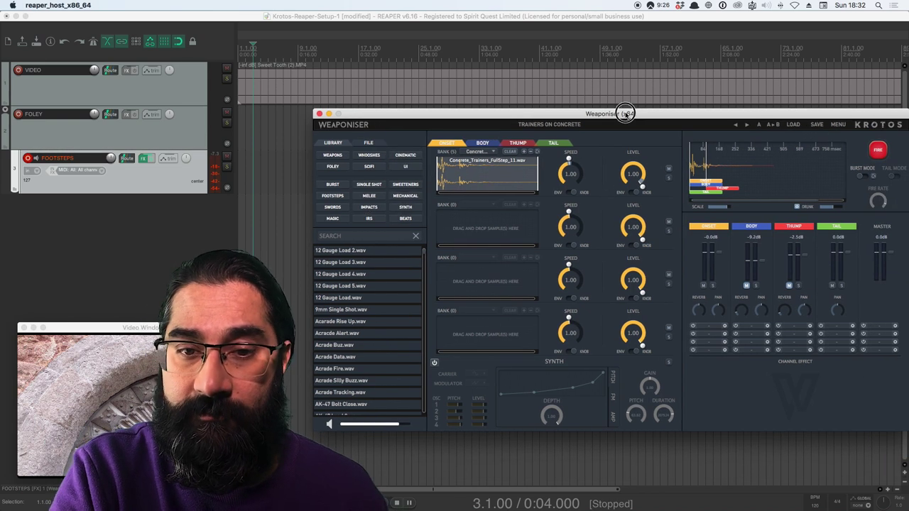
pyautogui.click(333, 196)
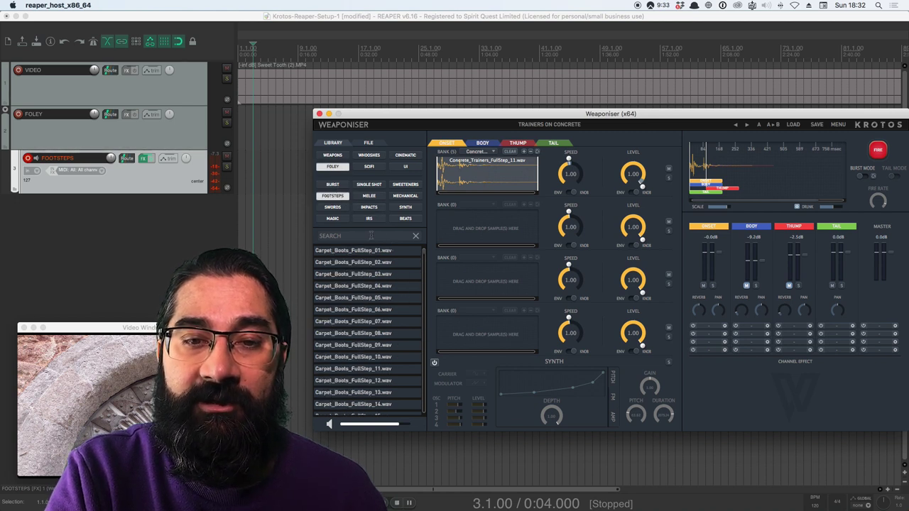
pyautogui.write('boot')
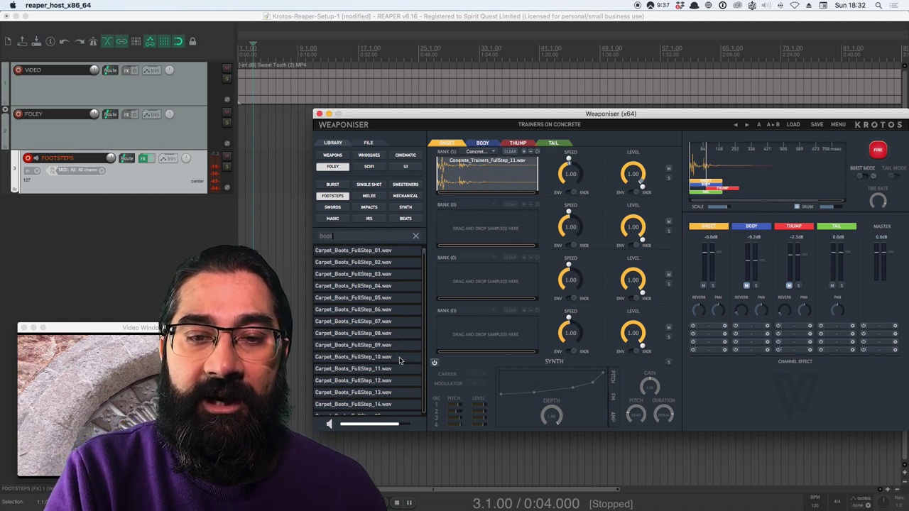
pyautogui.scroll(-10, 399, 289)
pyautogui.scroll(-20, 426, 284)
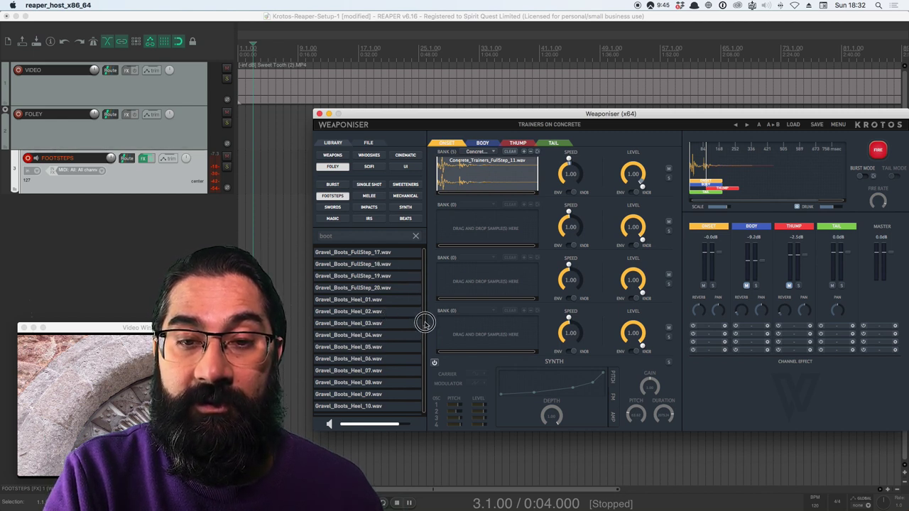
pyautogui.scroll(7, 424, 319)
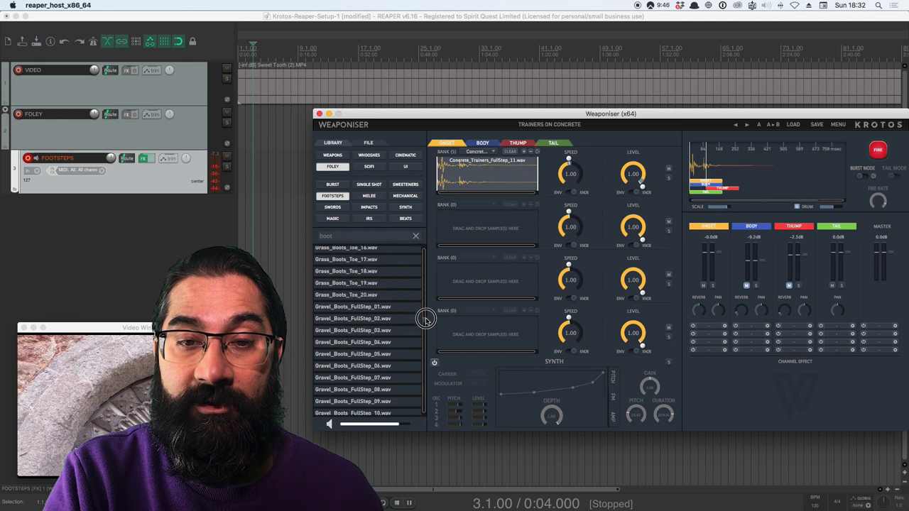
pyautogui.click(364, 306)
pyautogui.click(364, 319)
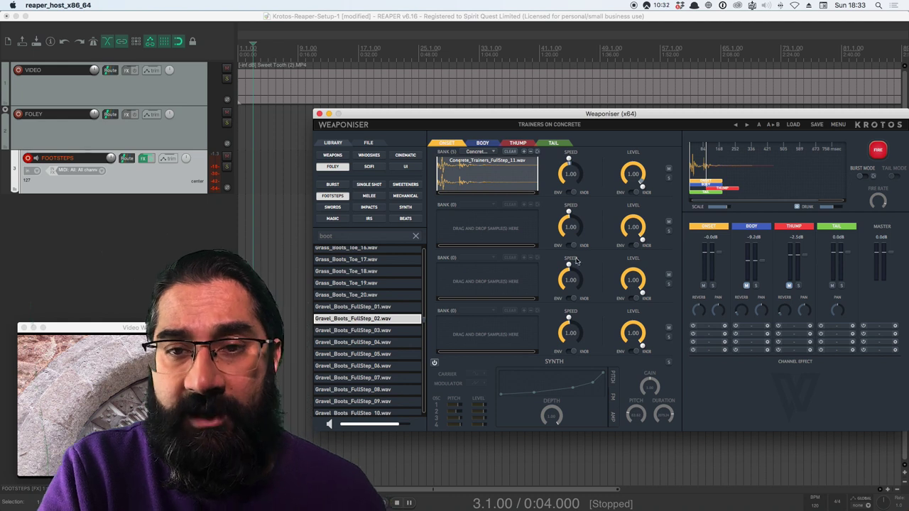
# - Clear the concrete trainers sample from Onset bank 1 and trigger the sound to check
pyautogui.click(496, 161)
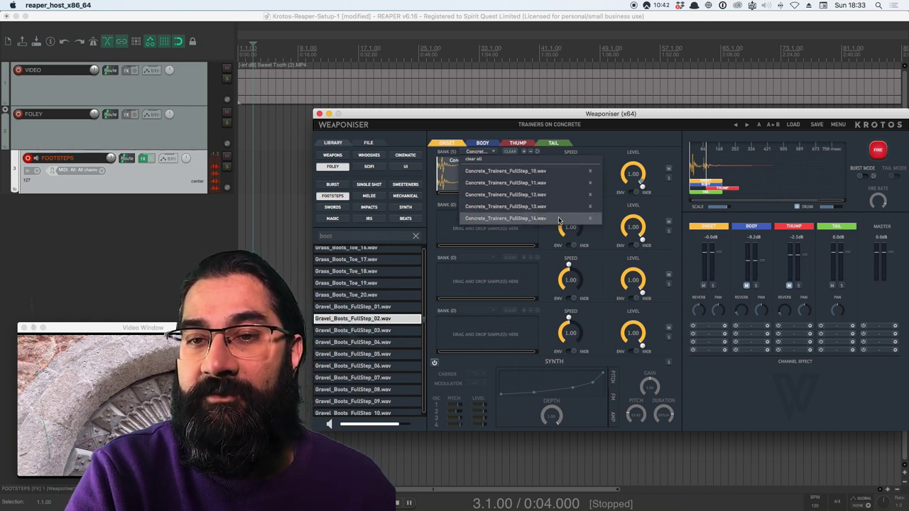
pyautogui.click(583, 156)
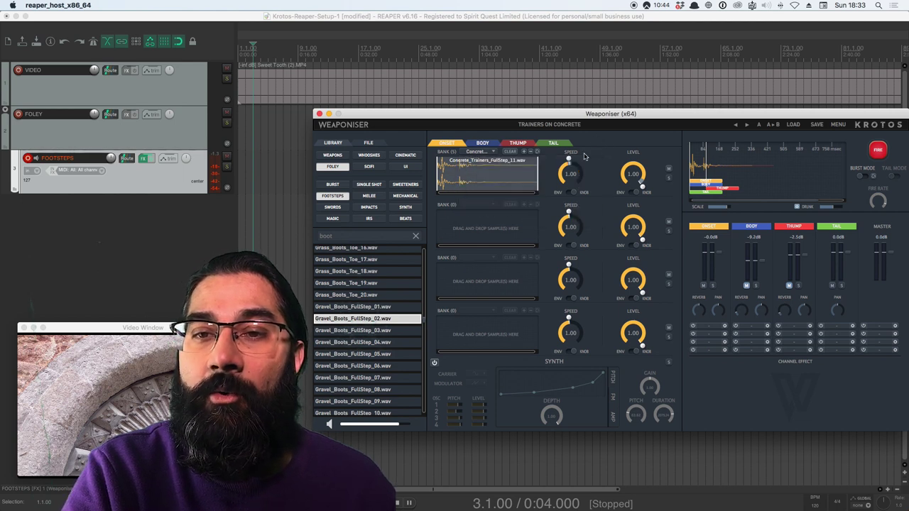
pyautogui.click(509, 151)
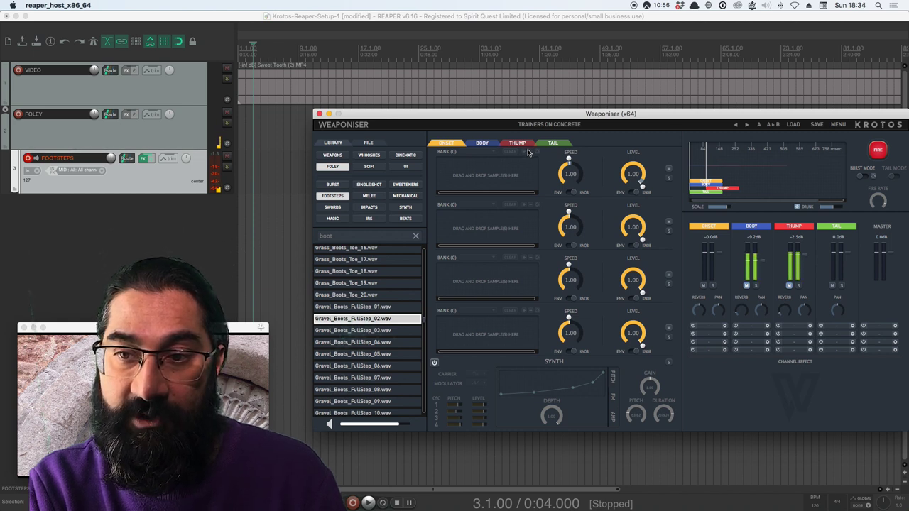
pyautogui.click(877, 149)
pyautogui.click(877, 149)
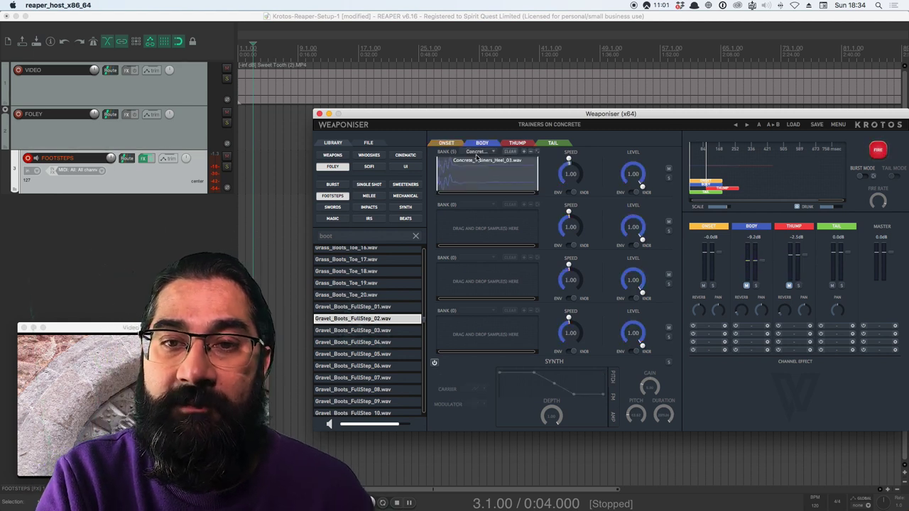
# - Clear all samples from the Body and Thump layers
pyautogui.click(477, 152)
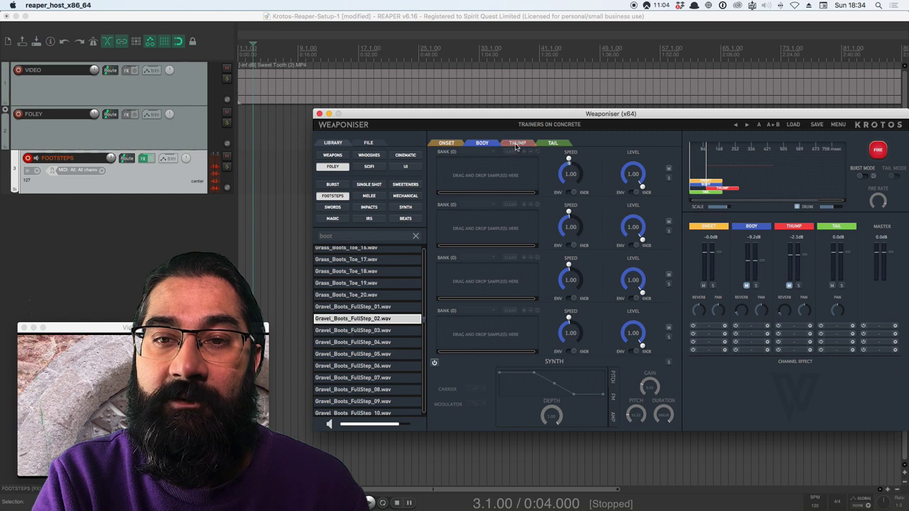
pyautogui.click(517, 143)
pyautogui.click(485, 153)
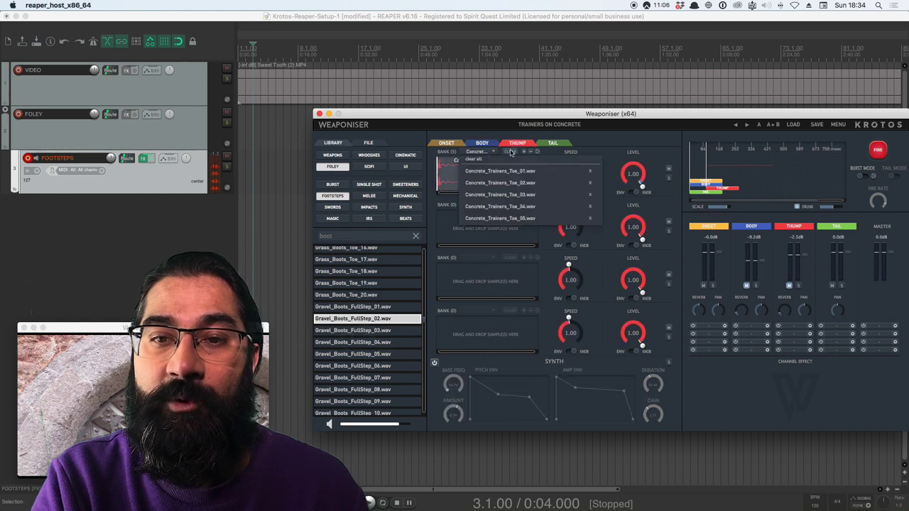
pyautogui.click(465, 144)
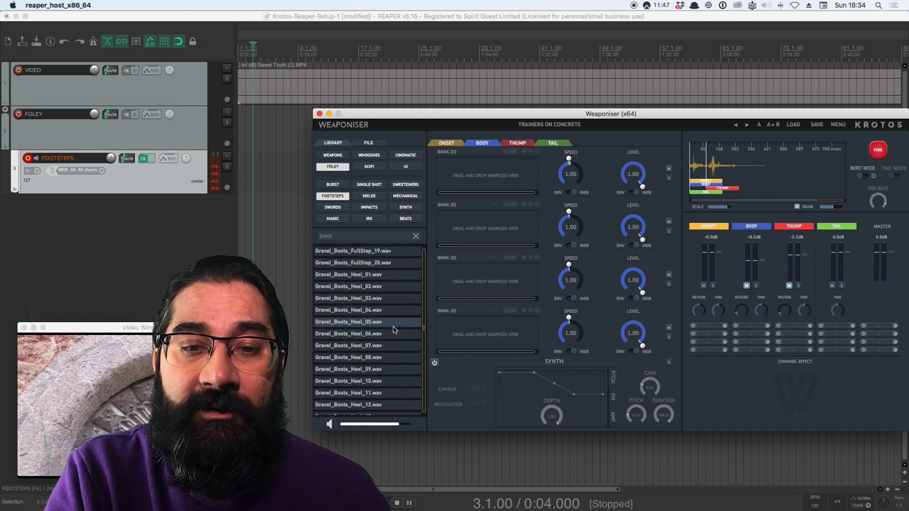
pyautogui.scroll(1, 394, 330)
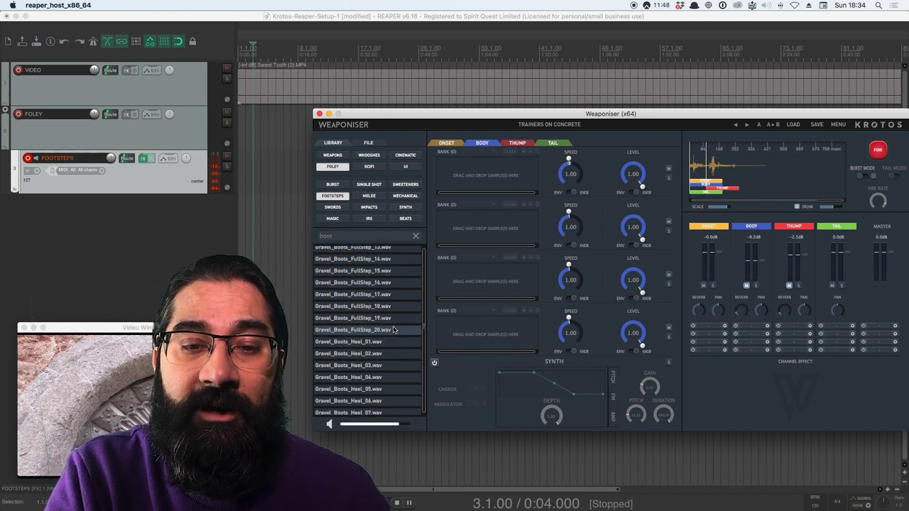
# - Place Gravel_Boots_Heel_03.wav into the Body layer's bank 1
pyautogui.scroll(-2, 394, 330)
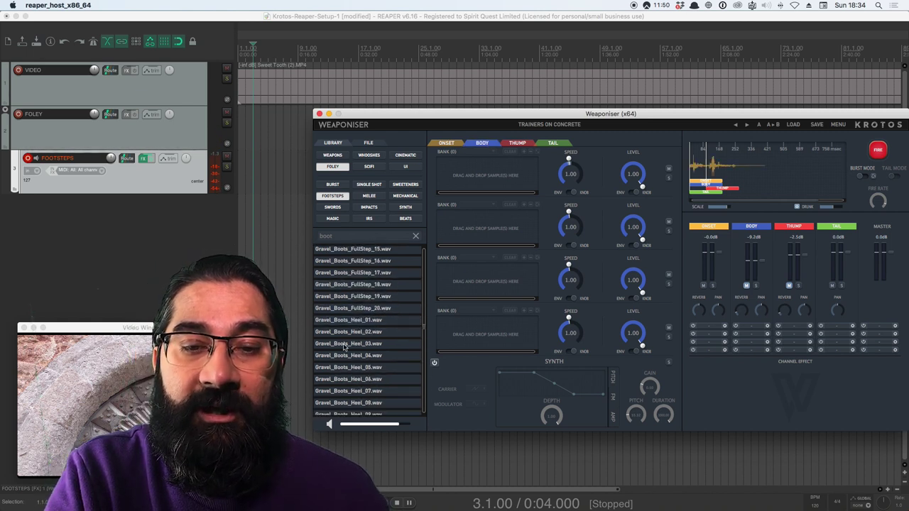
pyautogui.moveTo(346, 345); pyautogui.dragTo(492, 179)
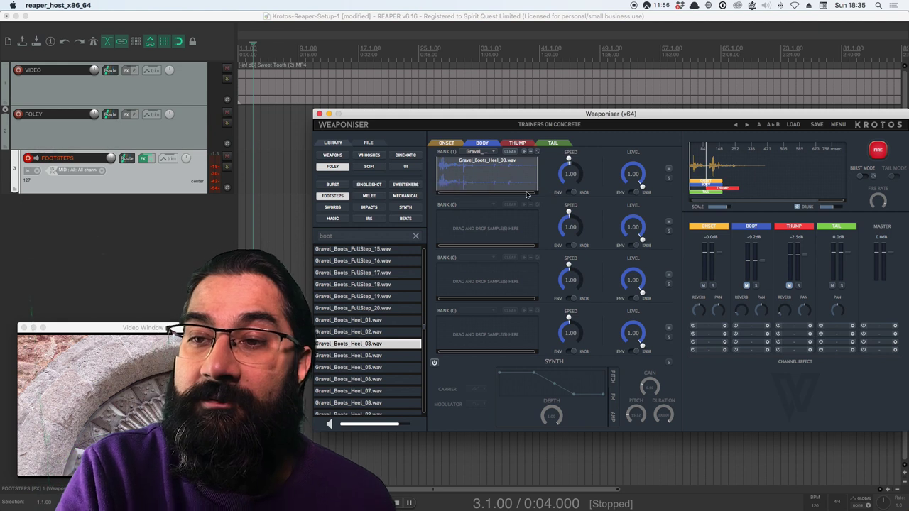
pyautogui.click(517, 142)
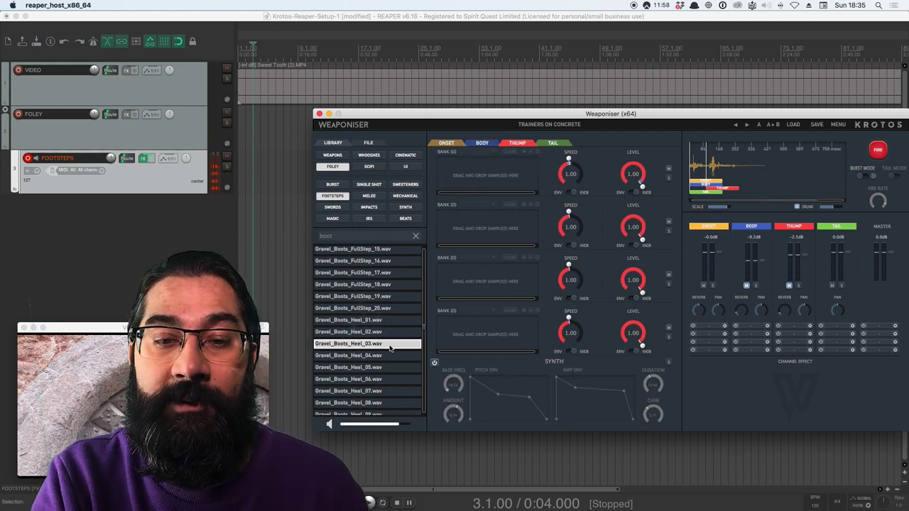
# - Audition the Gravel_Boots_Toe samples 10 through 17
pyautogui.scroll(-8, 389, 347)
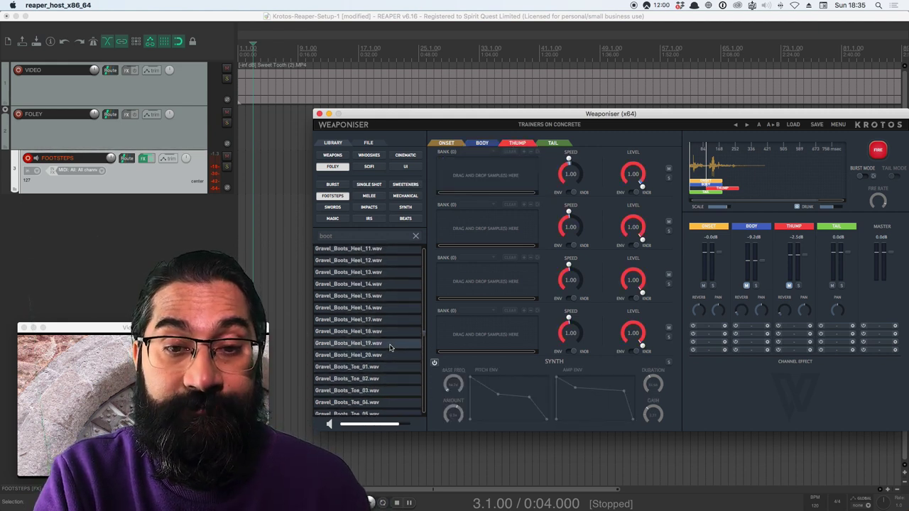
pyautogui.scroll(-5, 389, 347)
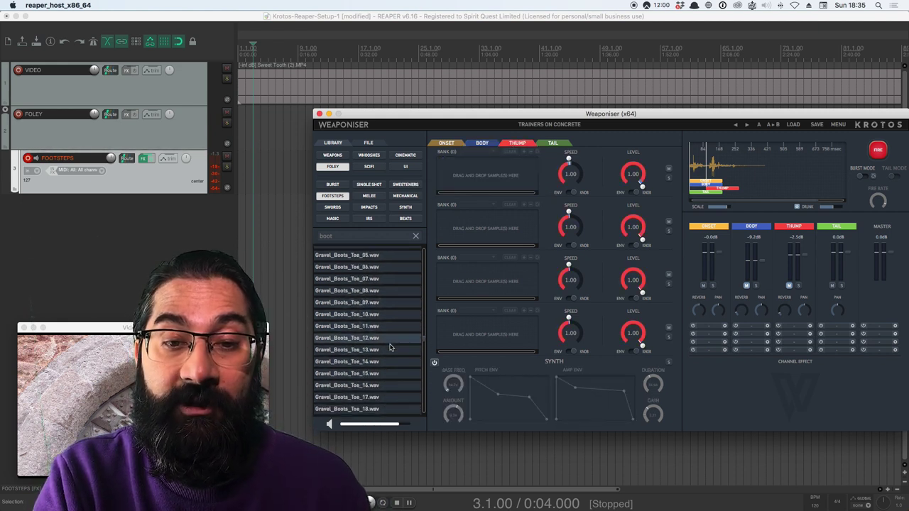
pyautogui.click(339, 373)
pyautogui.click(344, 361)
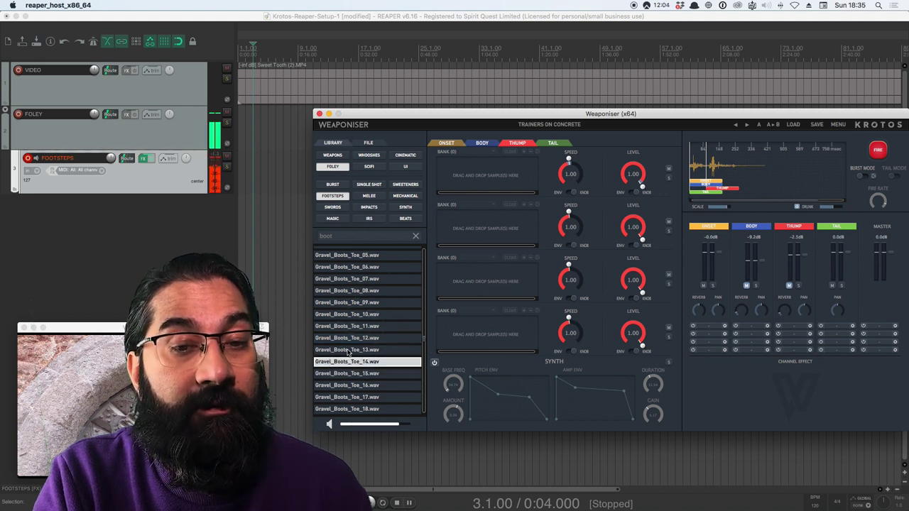
pyautogui.click(347, 351)
pyautogui.click(349, 361)
pyautogui.click(352, 373)
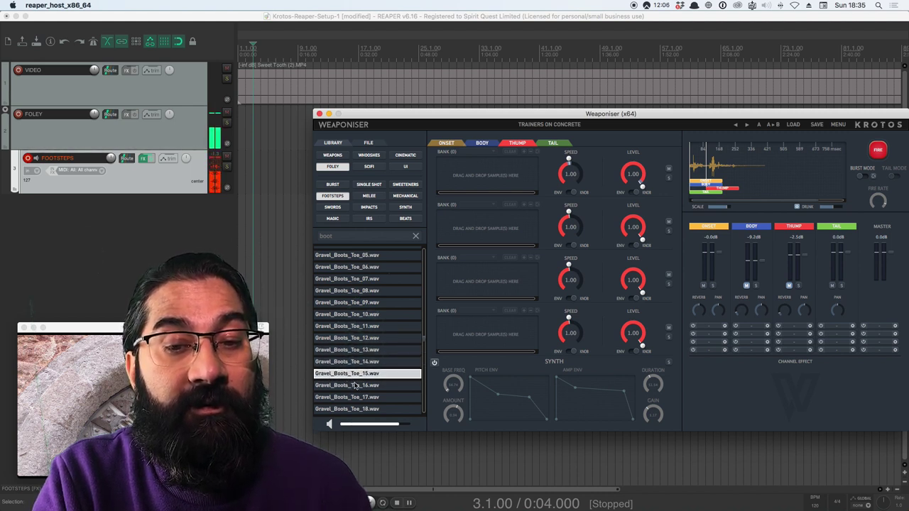
pyautogui.click(353, 385)
pyautogui.click(353, 397)
pyautogui.click(352, 338)
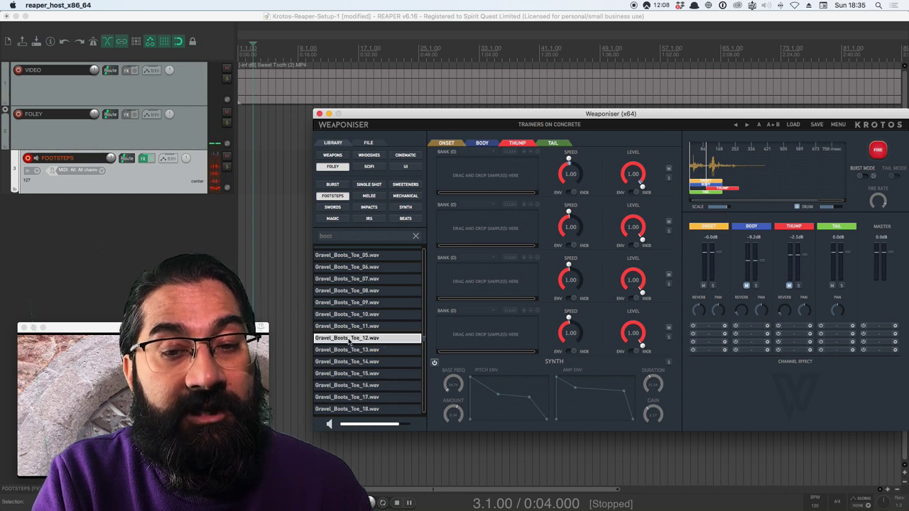
pyautogui.click(350, 325)
pyautogui.click(349, 314)
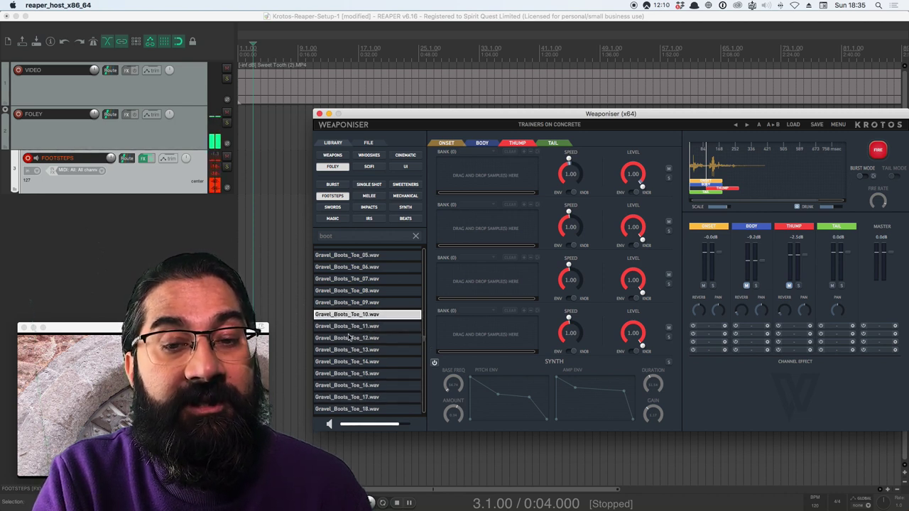
pyautogui.click(350, 337)
pyautogui.click(359, 374)
# - Audition Toe_18 and Toe_19, then put Gravel_Boots_Toe_12.wav into Thump bank 1 and play it
pyautogui.scroll(-2, 357, 376)
pyautogui.click(356, 373)
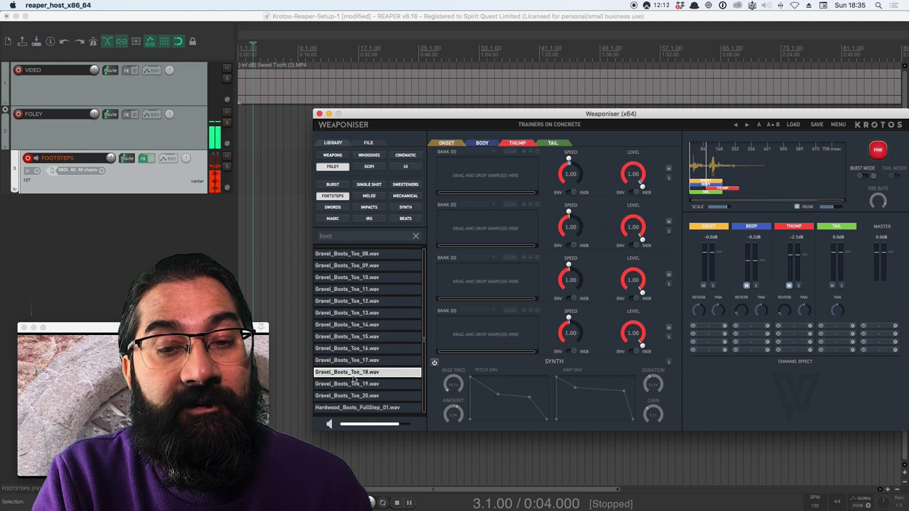
pyautogui.click(355, 384)
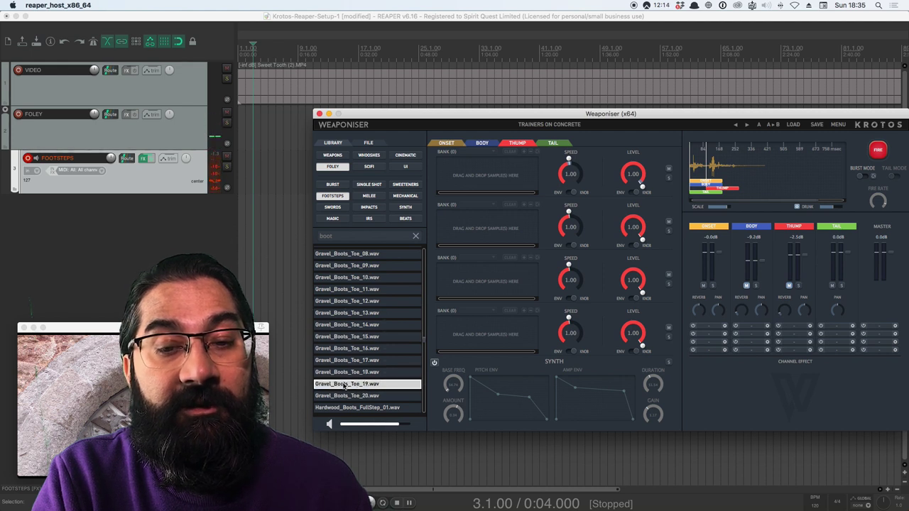
pyautogui.click(337, 303)
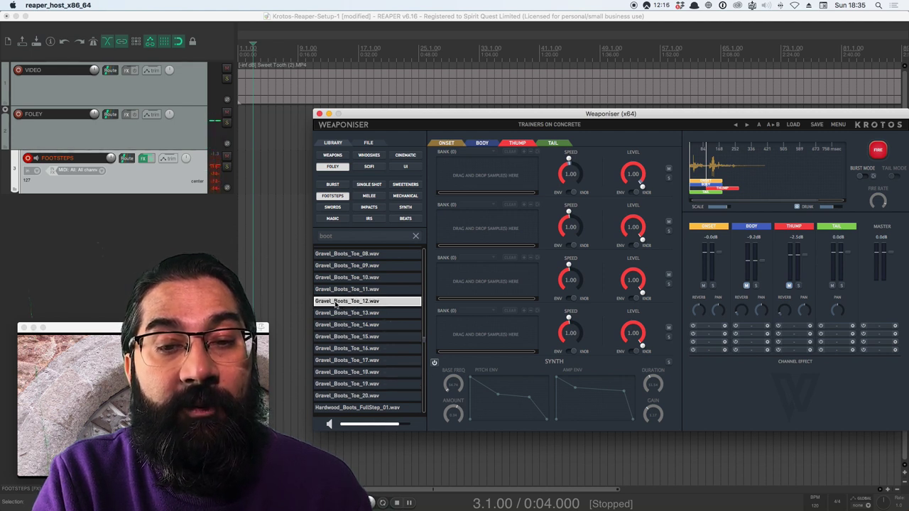
pyautogui.moveTo(341, 305); pyautogui.dragTo(490, 187)
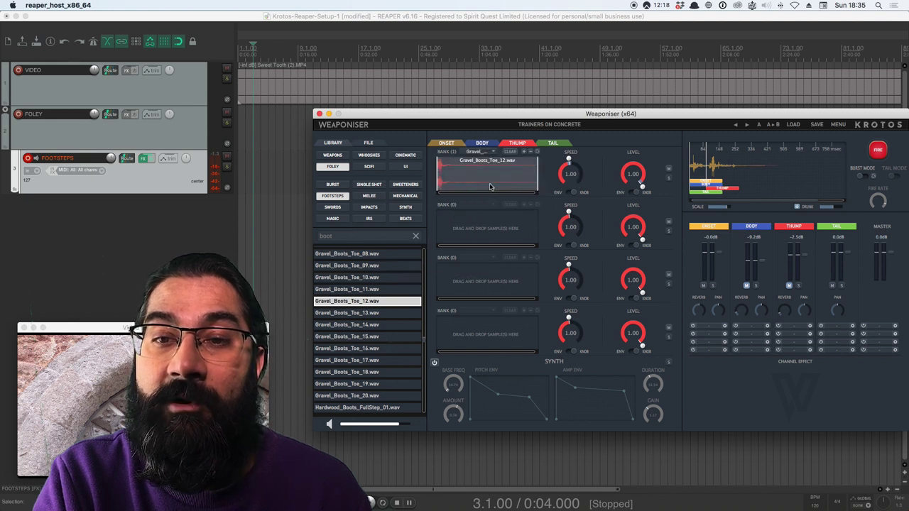
pyautogui.click(487, 187)
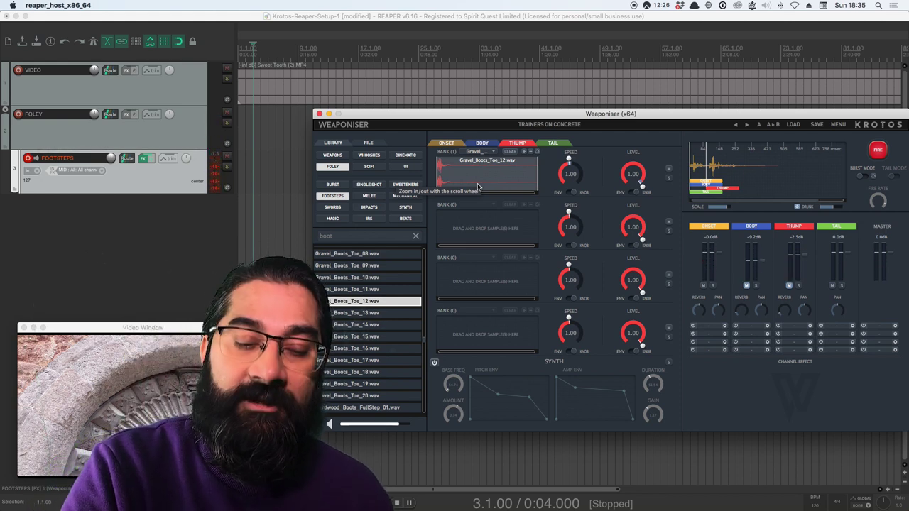
# - Load Factory Presets > 5_Footsteps > Boots > Boots on Gravel
pyautogui.click(793, 125)
pyautogui.moveTo(817, 150)
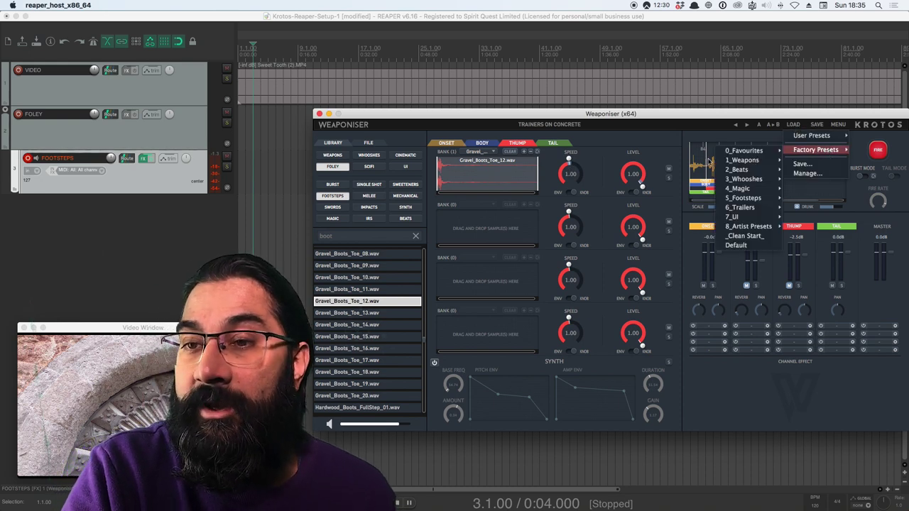
pyautogui.moveTo(742, 200)
pyautogui.moveTo(667, 200)
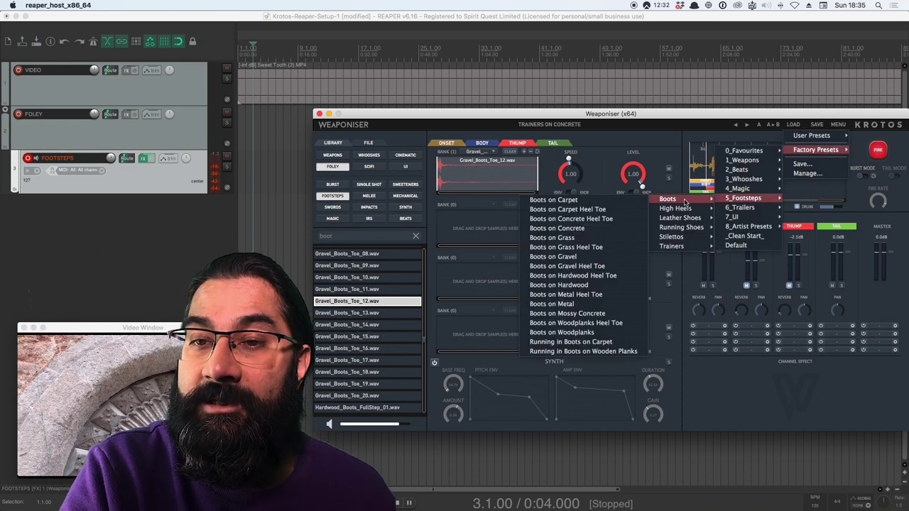
pyautogui.click(593, 256)
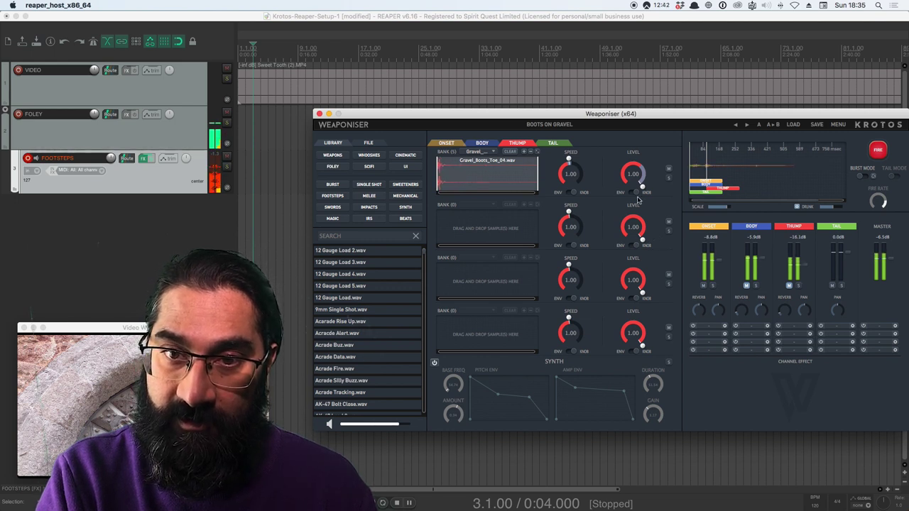
pyautogui.click(482, 143)
pyautogui.click(454, 144)
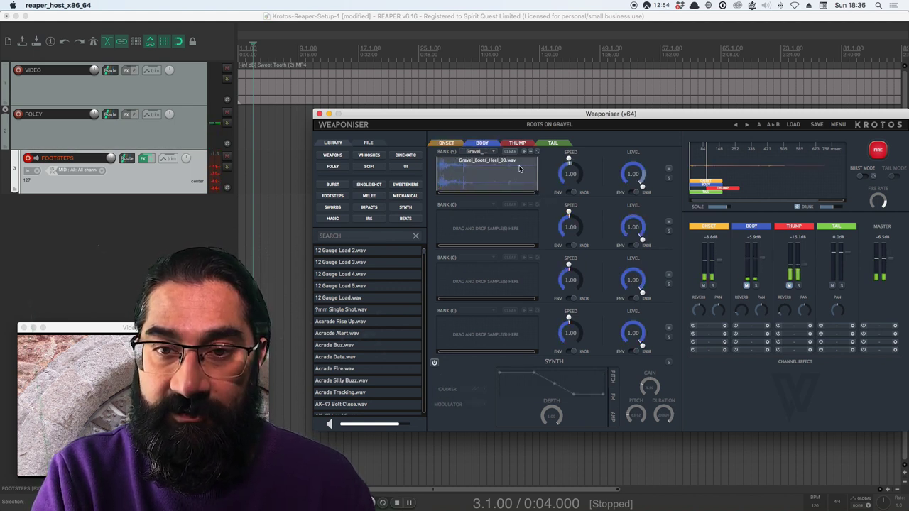
pyautogui.click(518, 143)
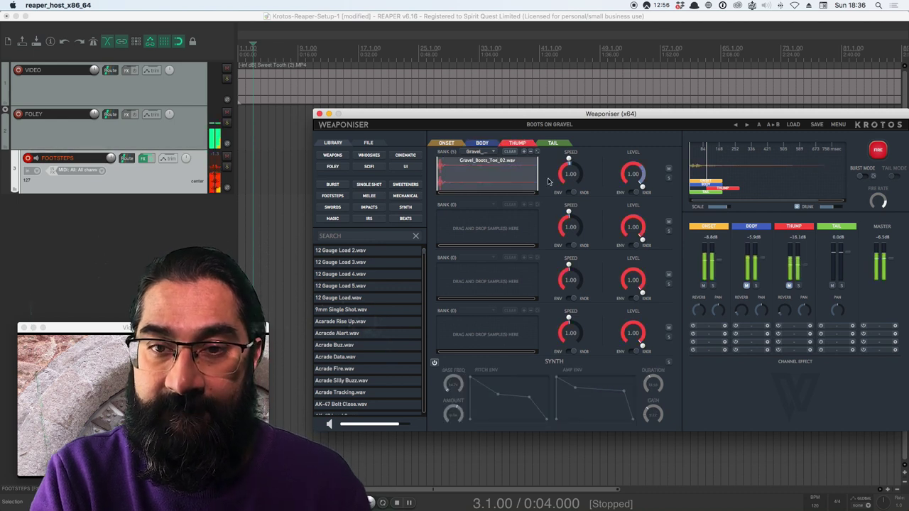